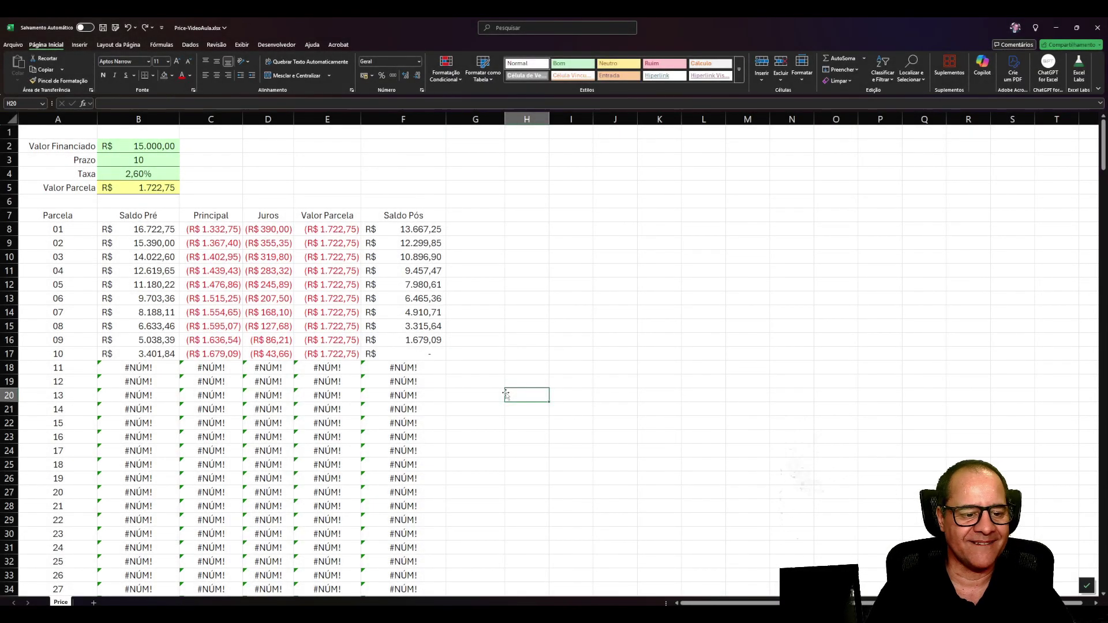
Step: Enter PGTO in C2 with the left-aligned description "Valor Parcela" in D2
click(476, 315)
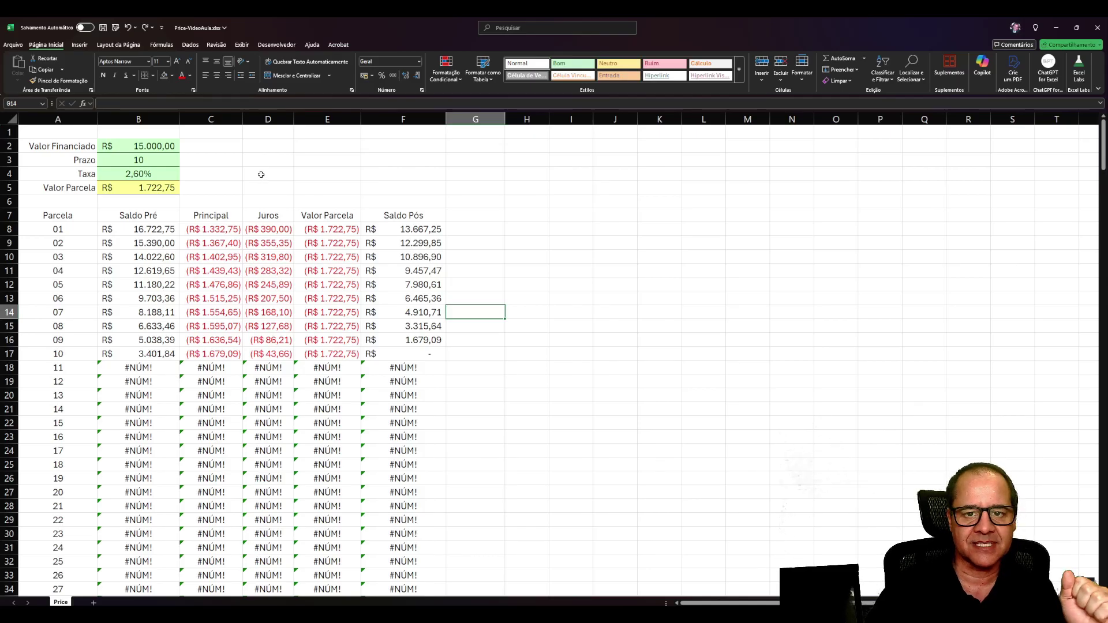
click(220, 147)
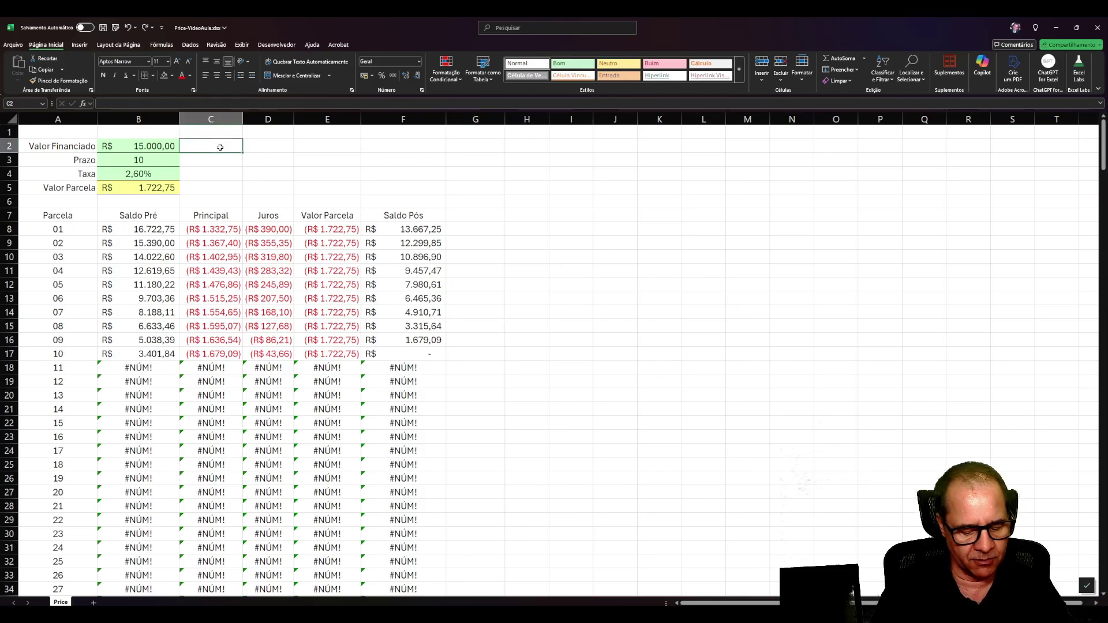
text(PGTO)
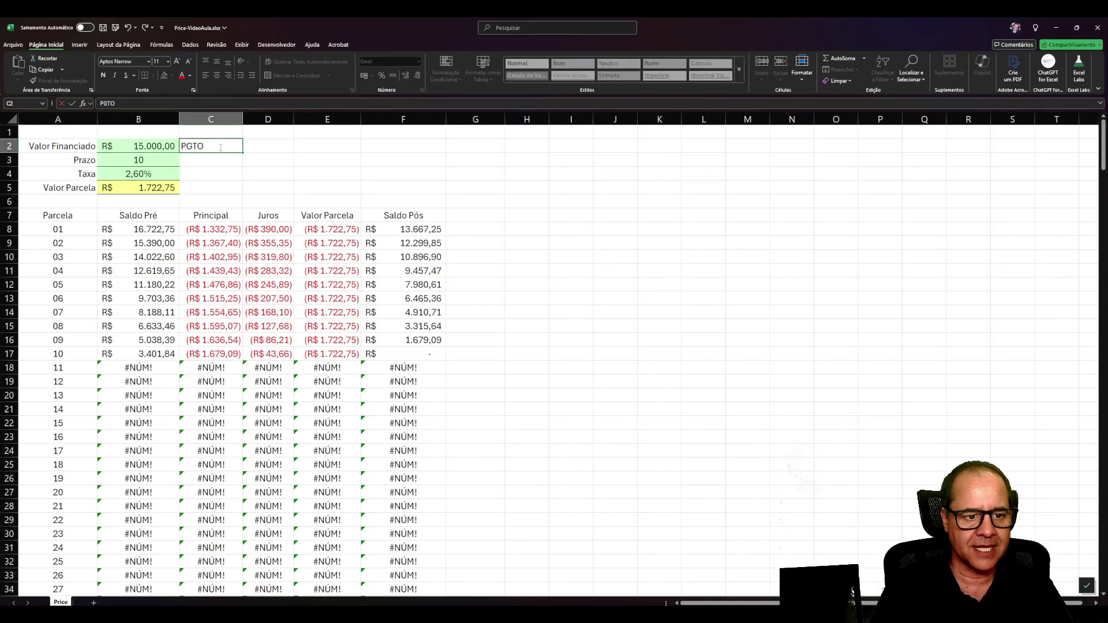
key(Tab)
text(Va)
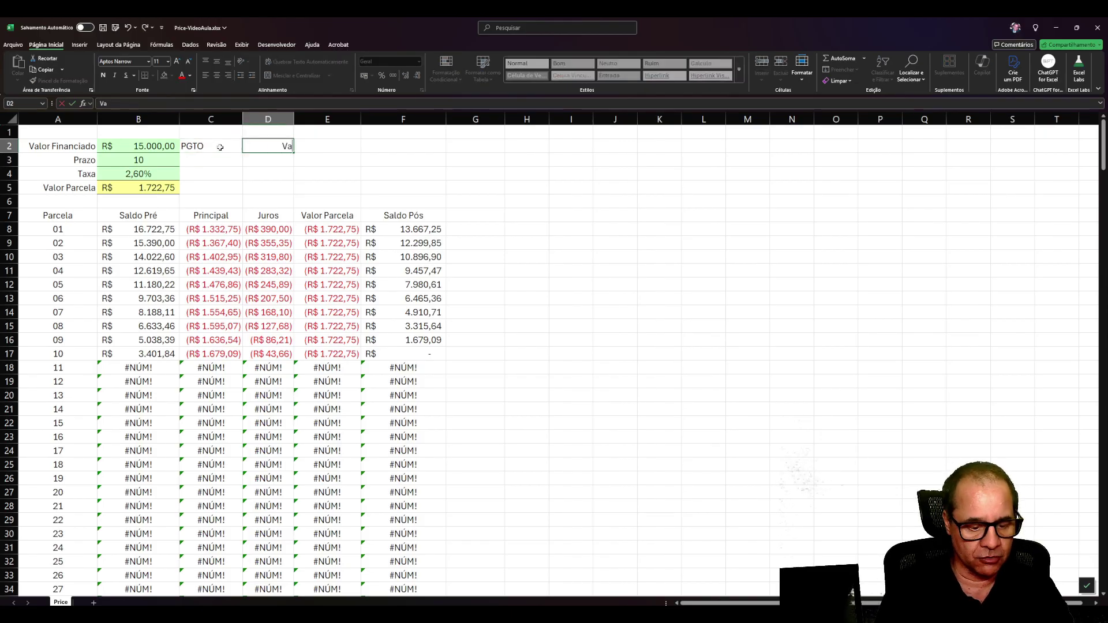
text(lor Parcela)
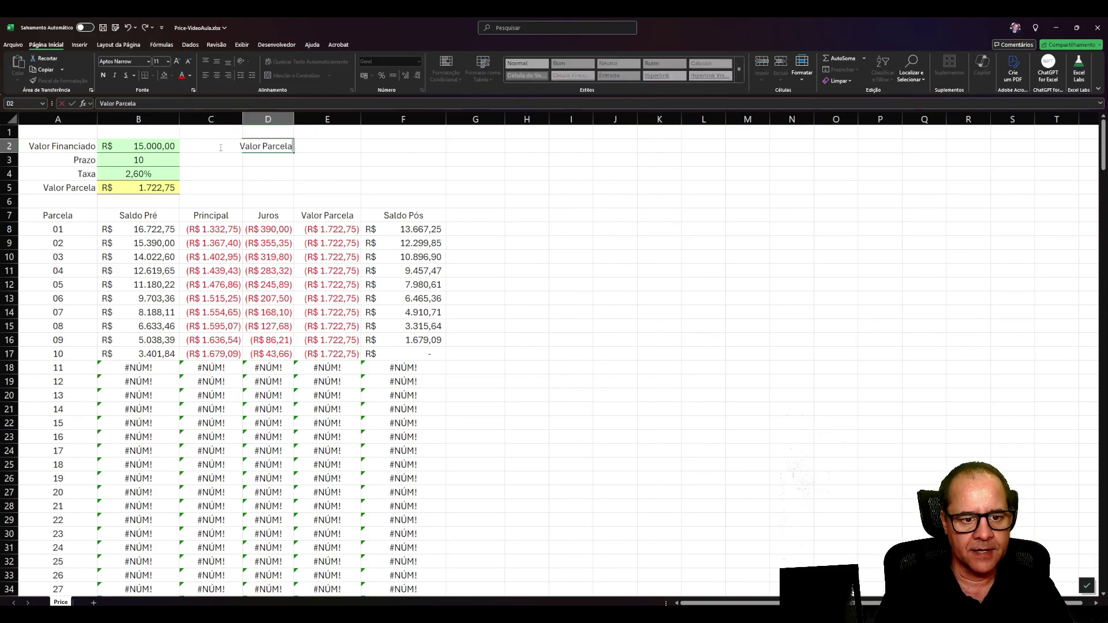
key(Return)
key(Up)
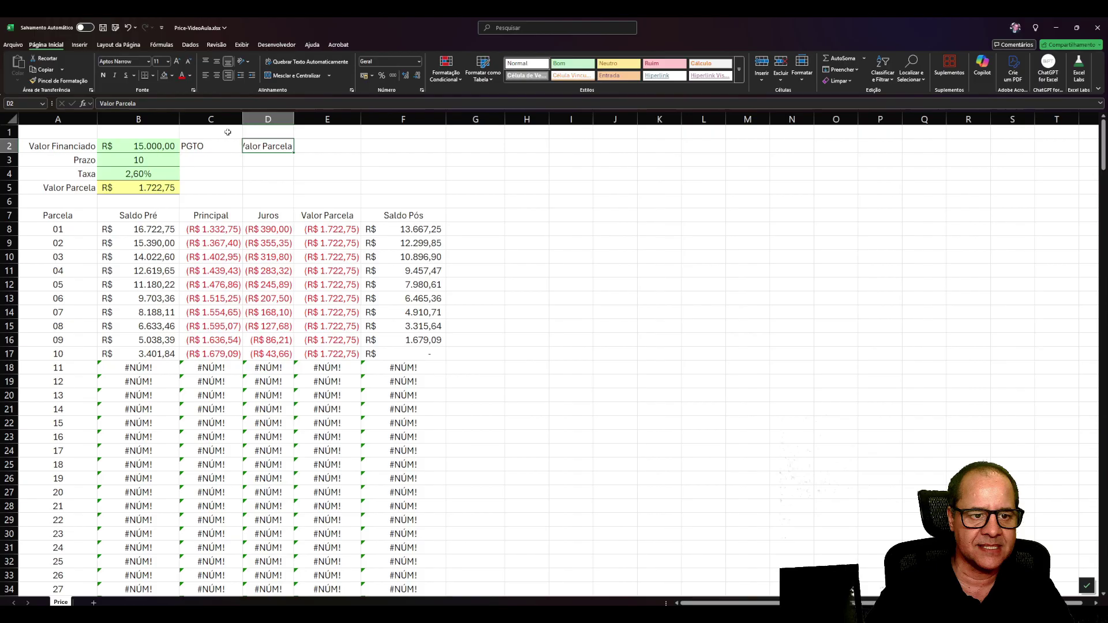
click(205, 75)
Step: Enter the function name PPGTO in C3, below PGTO
drag(258, 150, 207, 160)
click(206, 160)
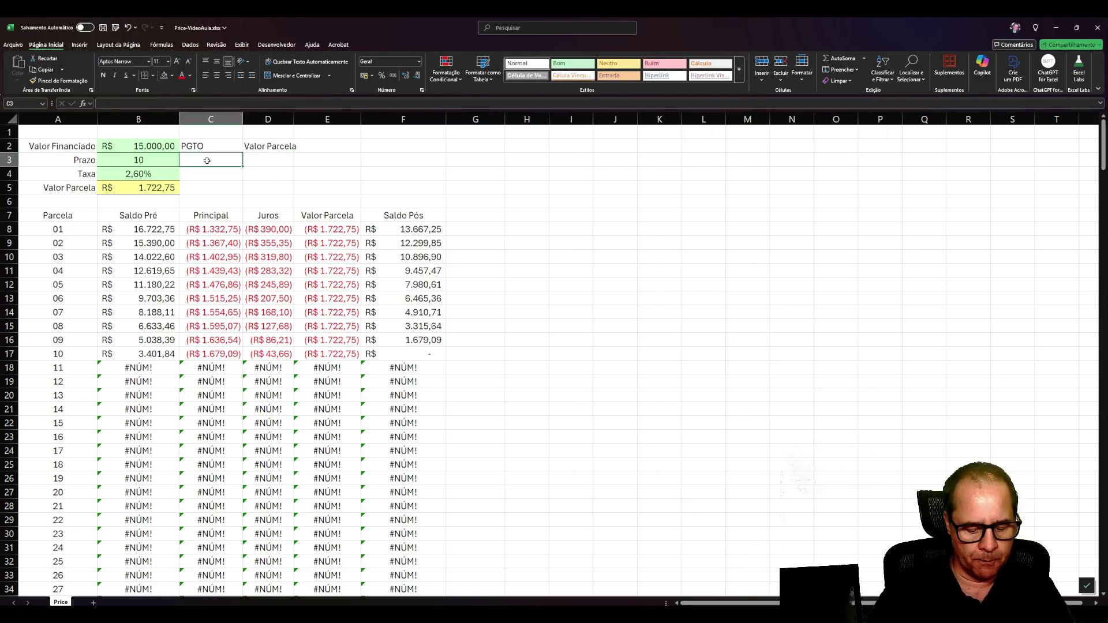
text(PPGTO)
key(Tab)
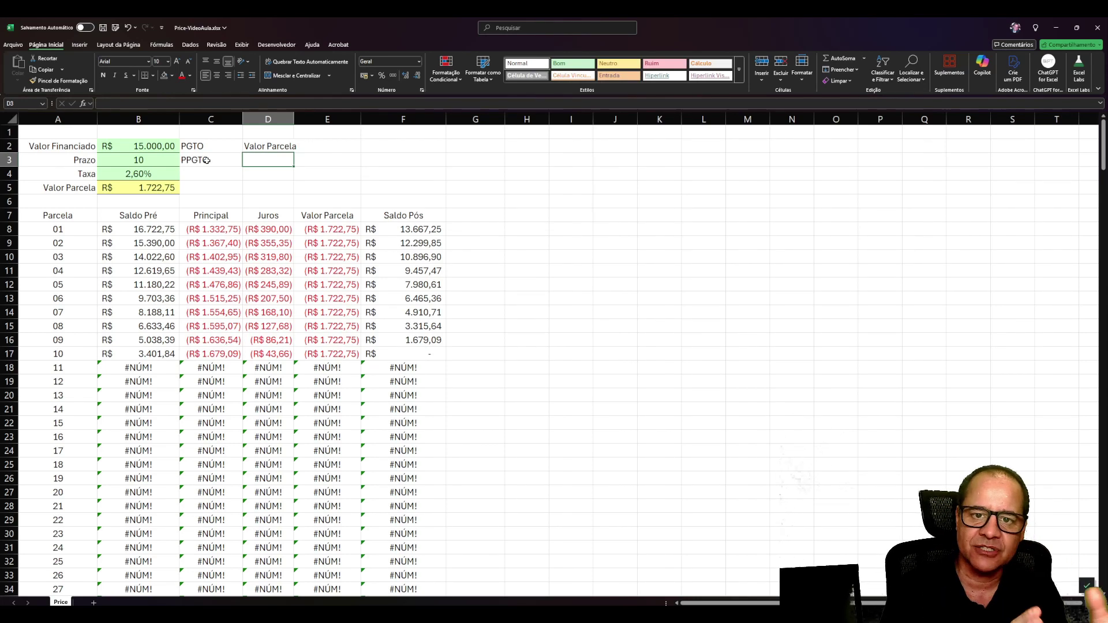
key(Caps_Lock)
text(pRINCI)
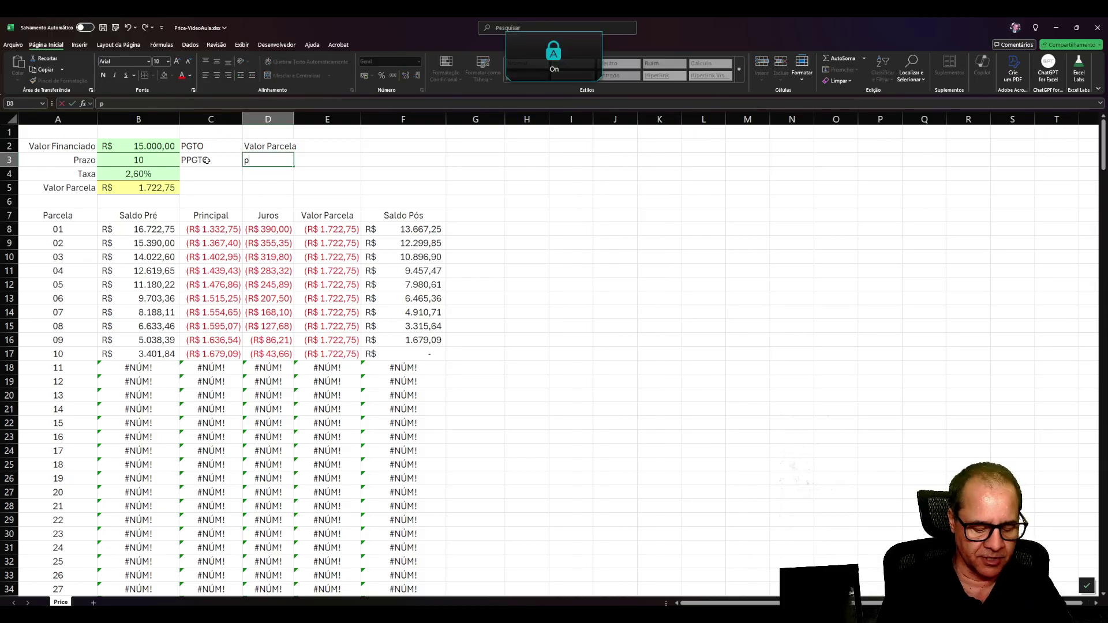
key(BackSpace)
key(BackSpace)
key(BackSpace)
key(BackSpace)
key(BackSpace)
key(BackSpace)
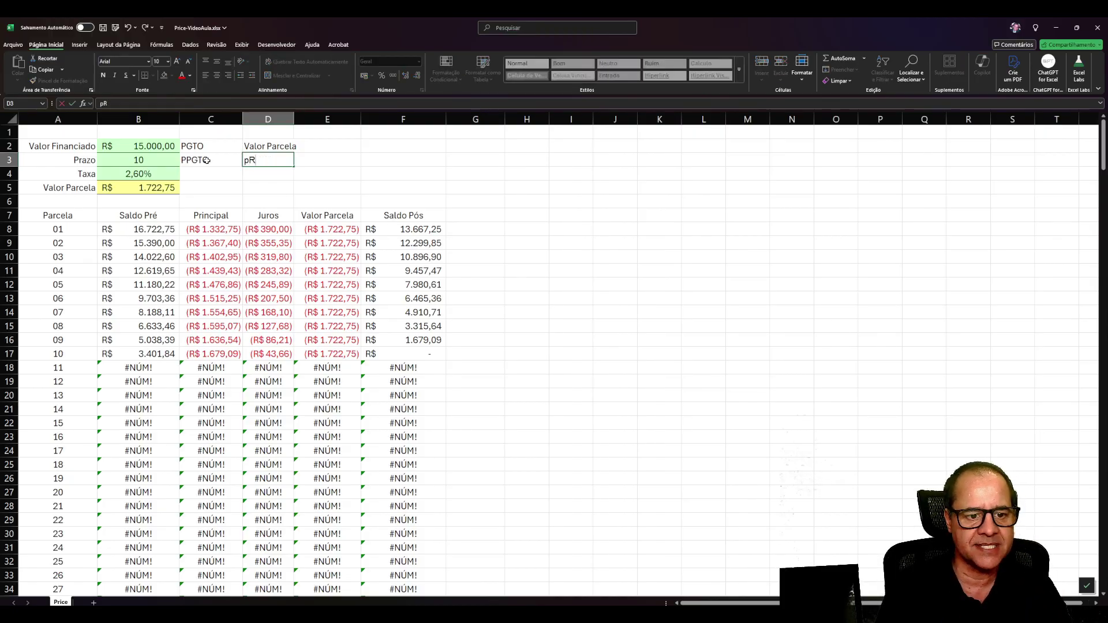
text(pR)
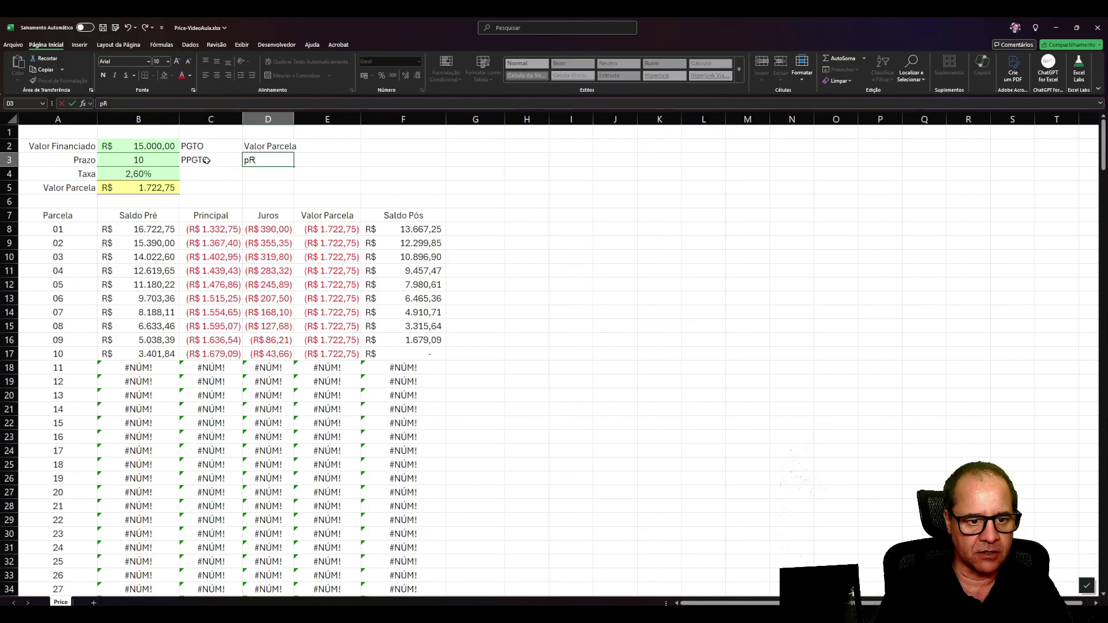
key(BackSpace)
key(BackSpace)
text(pRI)
key(Caps_Lock)
key(BackSpace)
key(BackSpace)
key(BackSpace)
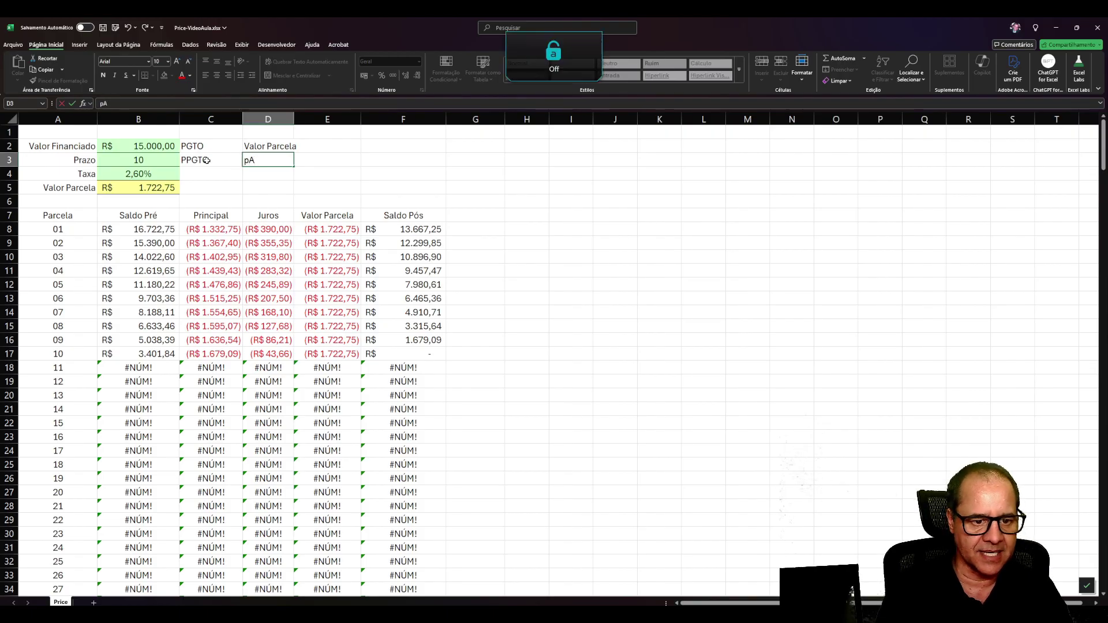
Step: Enter the description "Principal contindo na parcela (Amortização)" in D3, beside PPGTO
text(Principa)
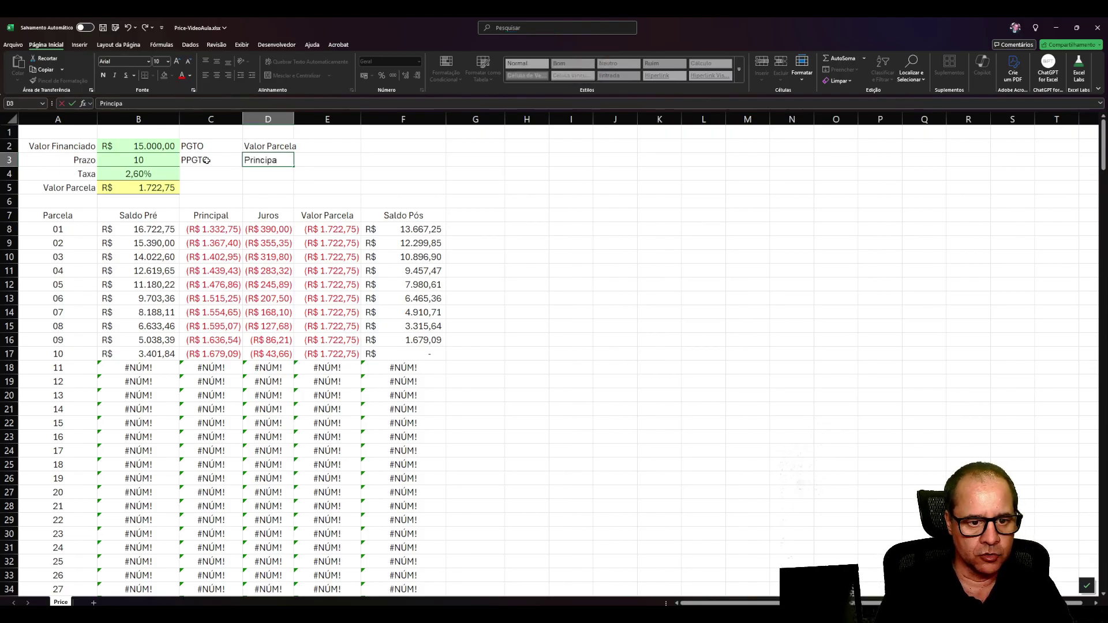
text(l da)
key(BackSpace)
key(BackSpace)
key(BackSpace)
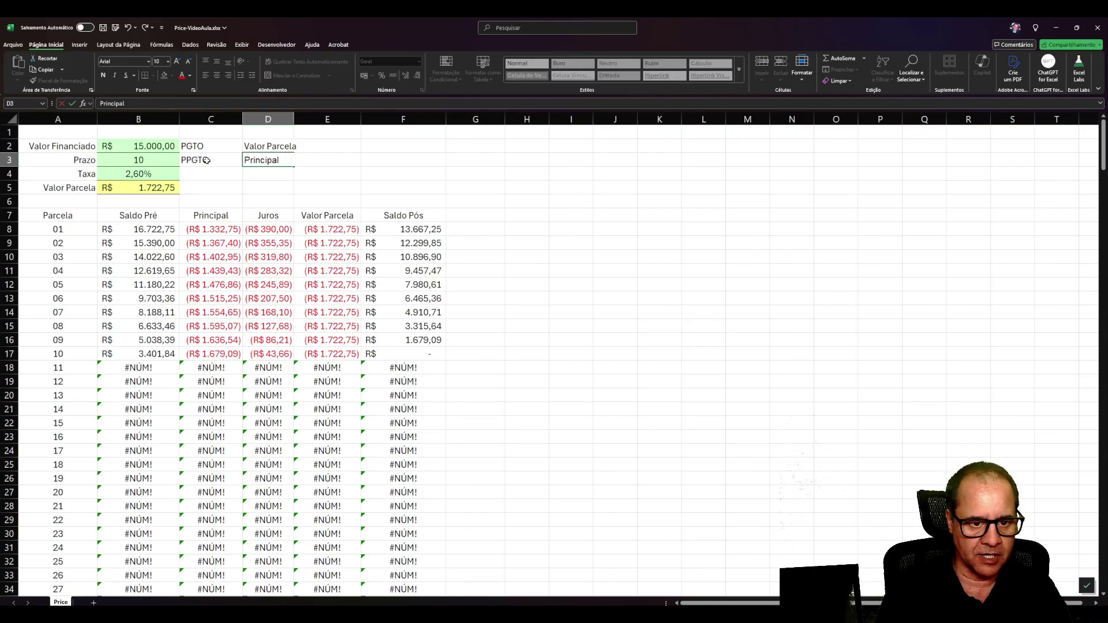
text(contindo)
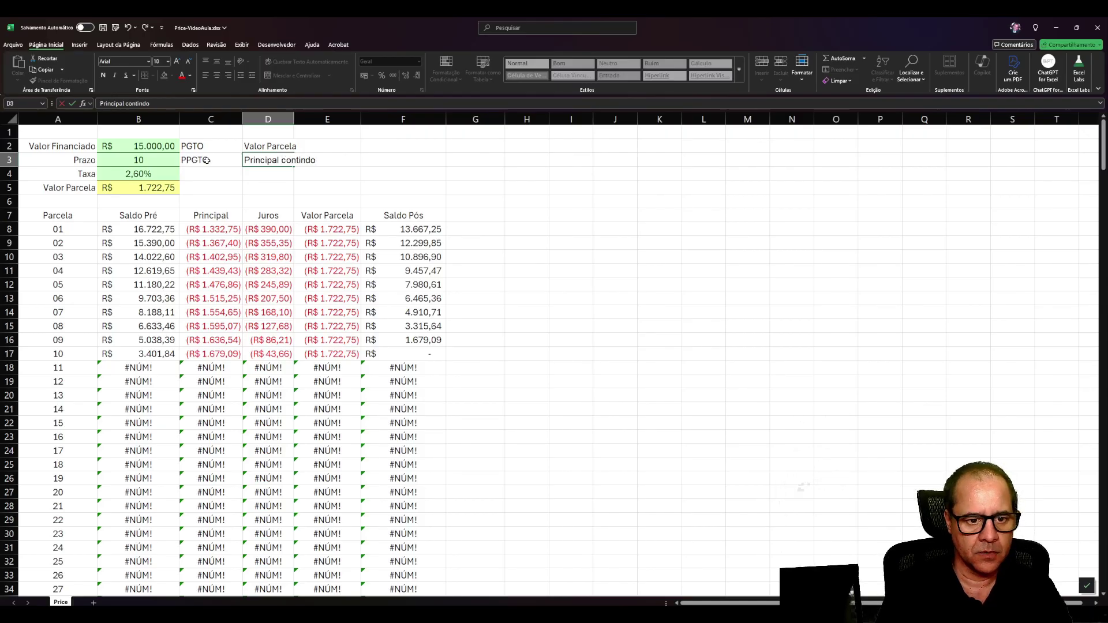
text( na oparce)
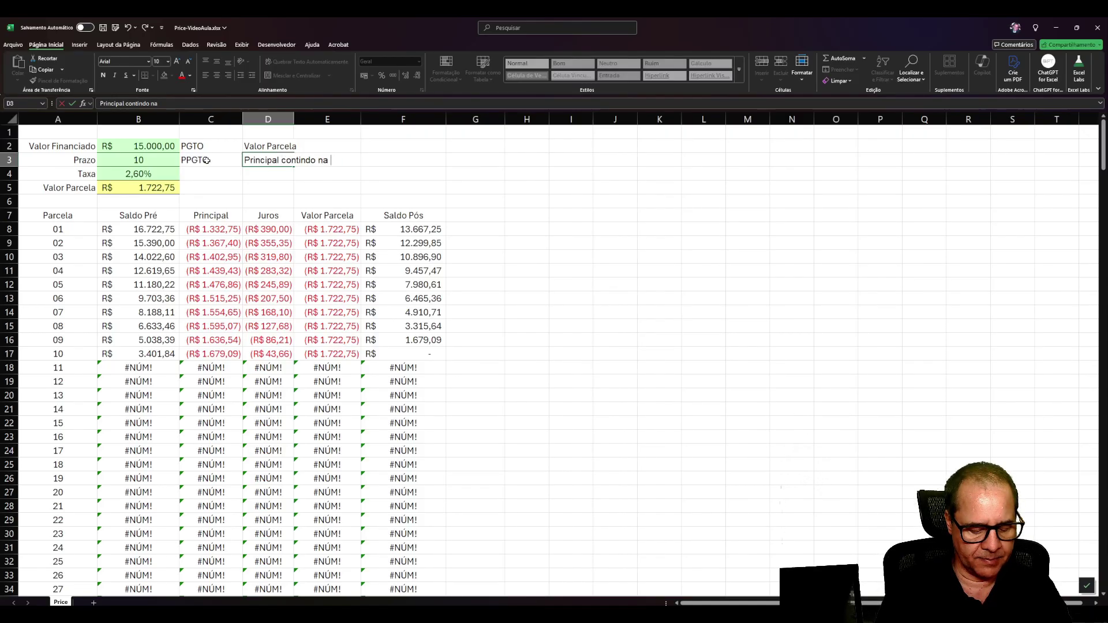
key(BackSpace)
key(BackSpace)
key(BackSpace)
key(BackSpace)
key(BackSpace)
key(BackSpace)
text(pa)
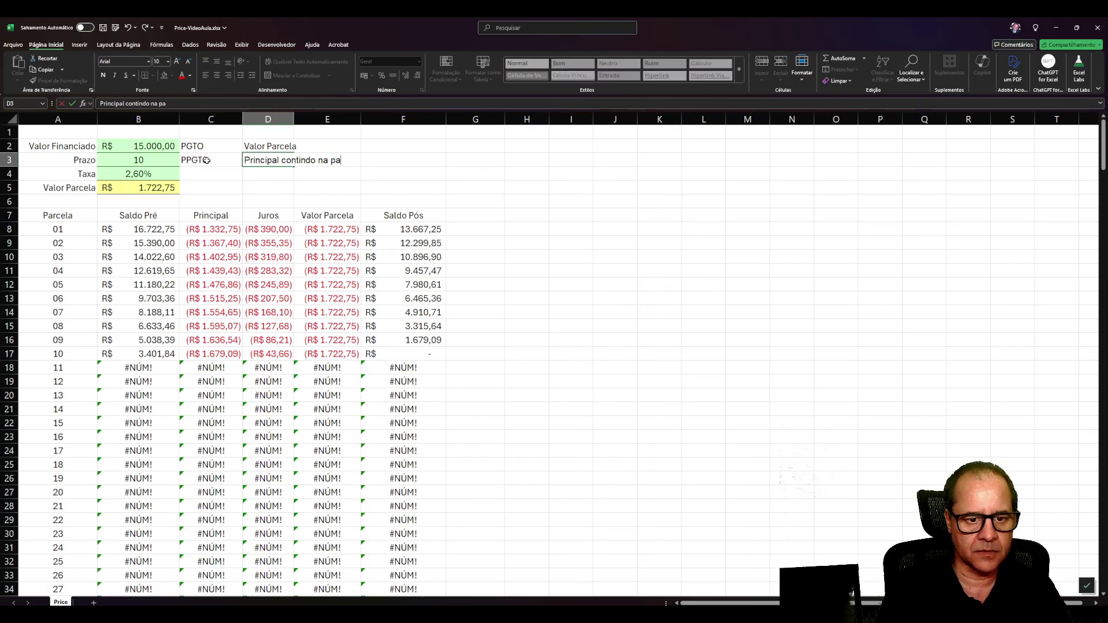
text(rcela (Amortização))
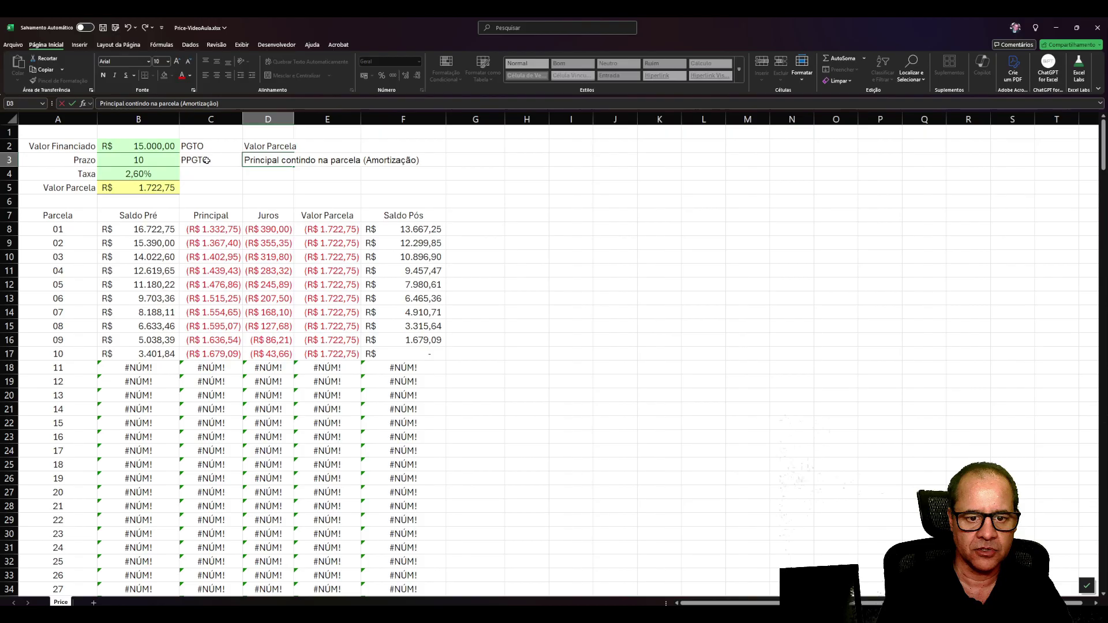
key(Return)
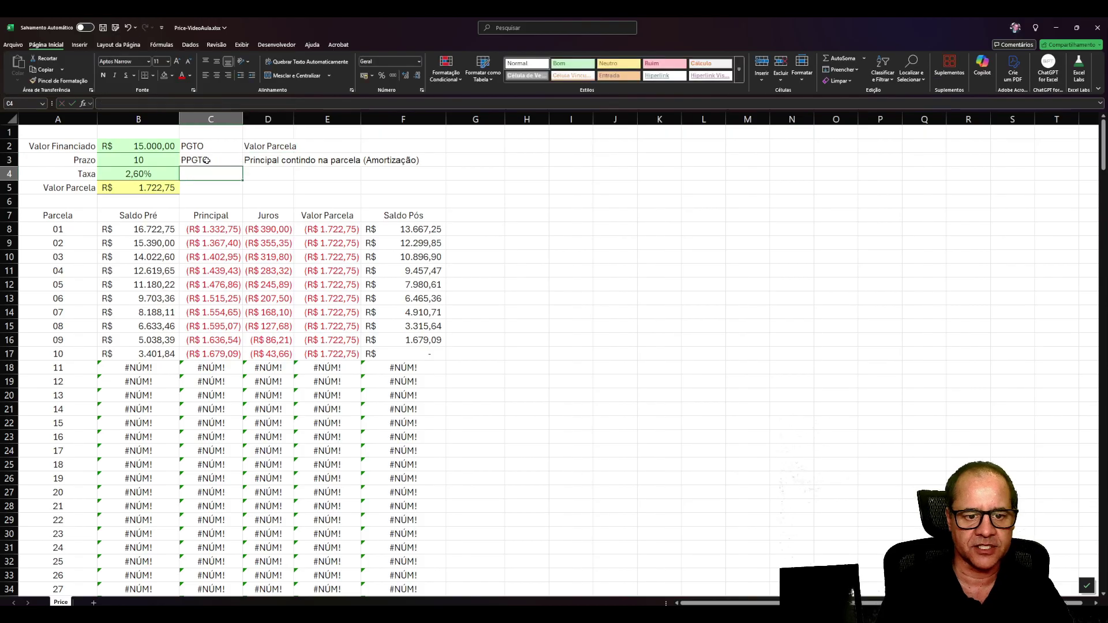
Step: Enter IPGTO in C4 with the description "Juros contido na parcela" in D4
text(IPGTO)
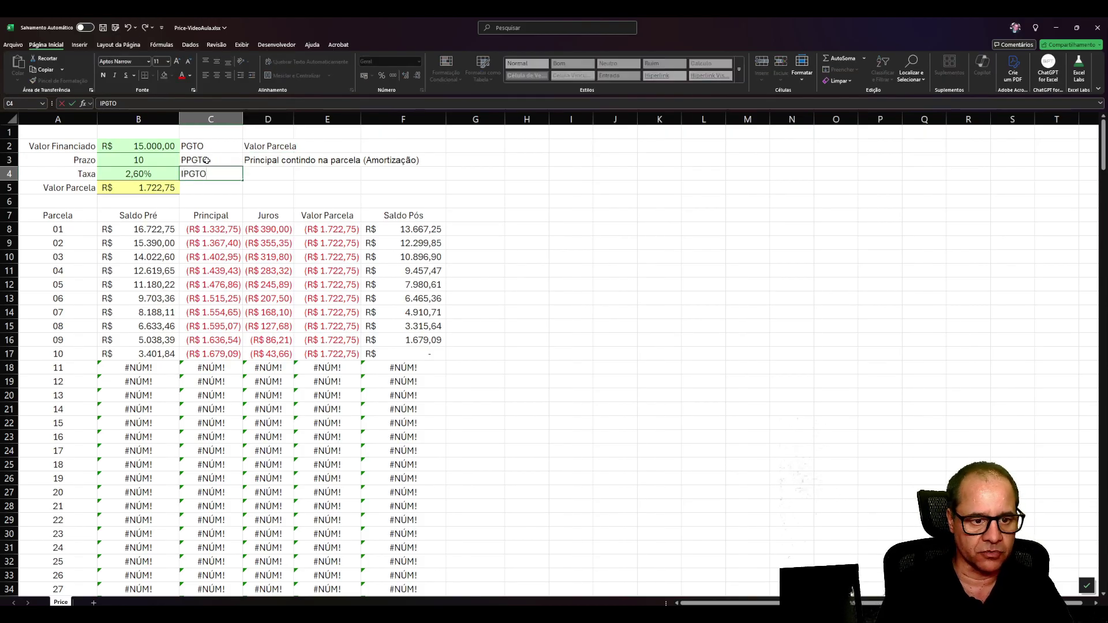
key(Tab)
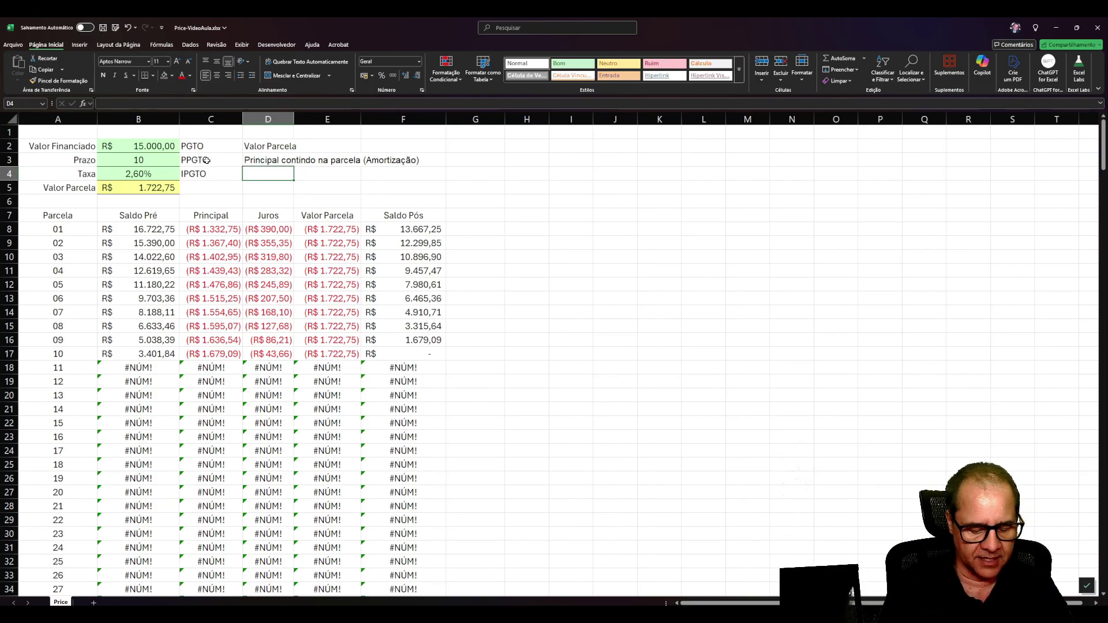
text(Juros )
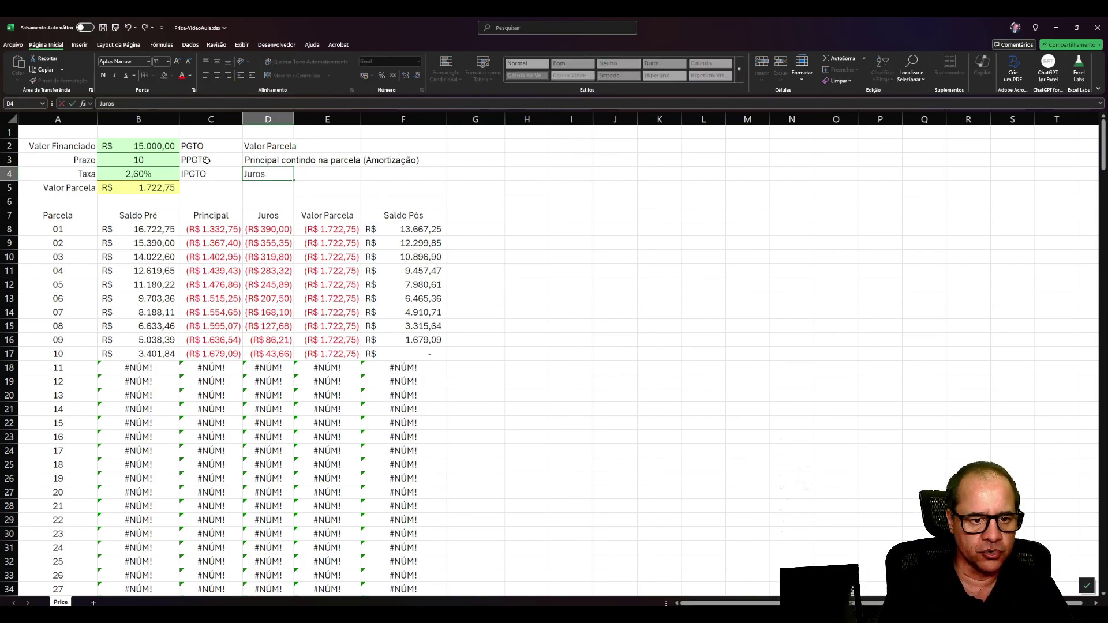
text(da)
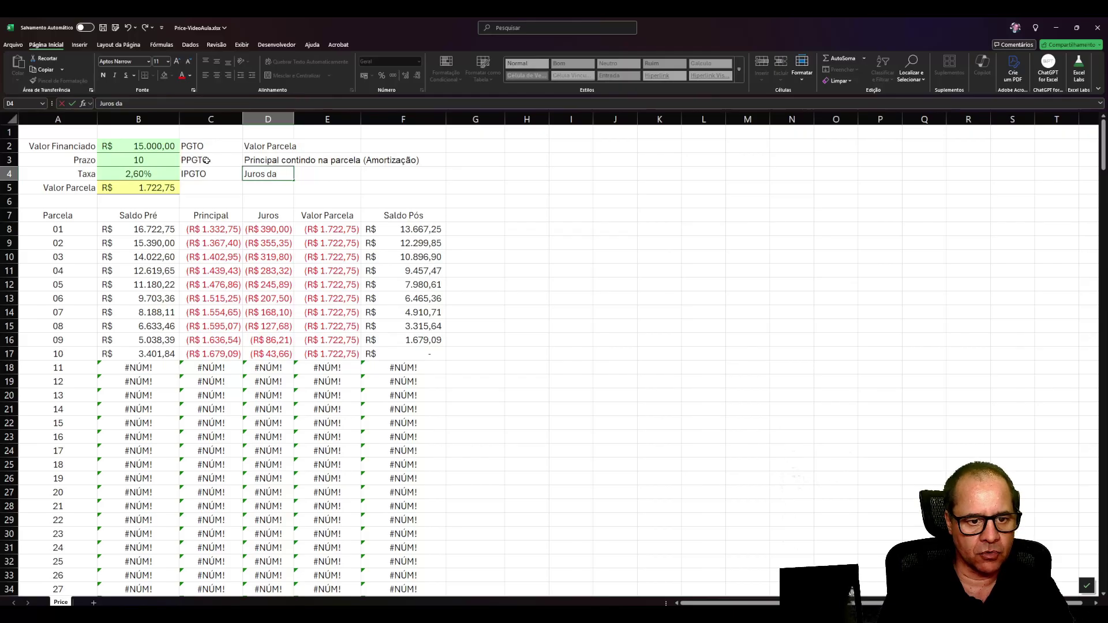
key(BackSpace)
key(BackSpace)
key(BackSpace)
text(contindo)
key(BackSpace)
key(BackSpace)
key(BackSpace)
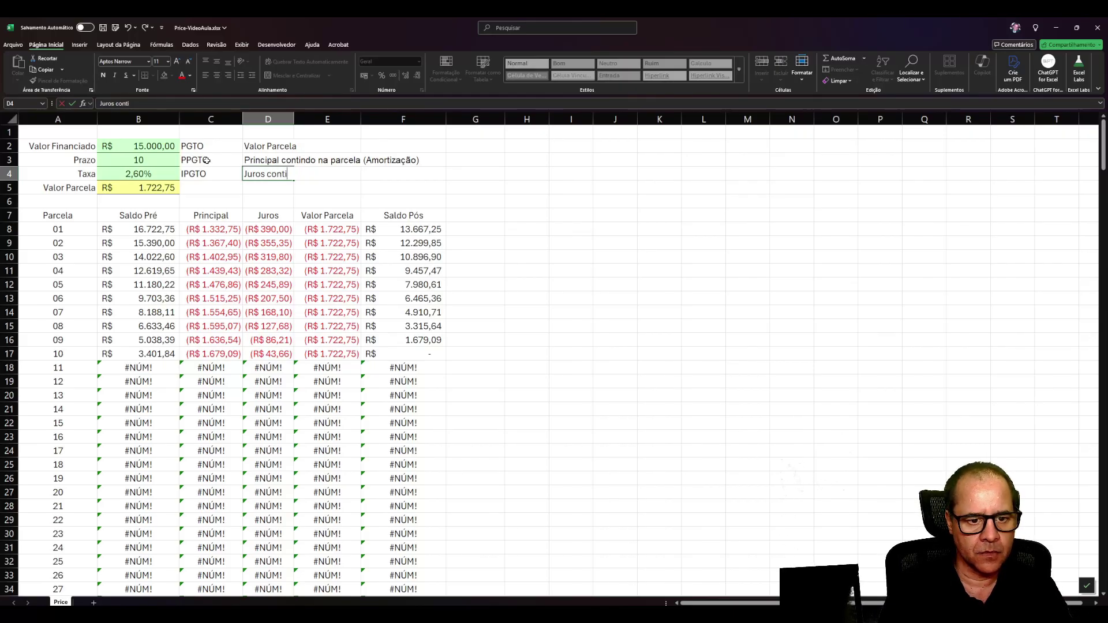
text(do na parca)
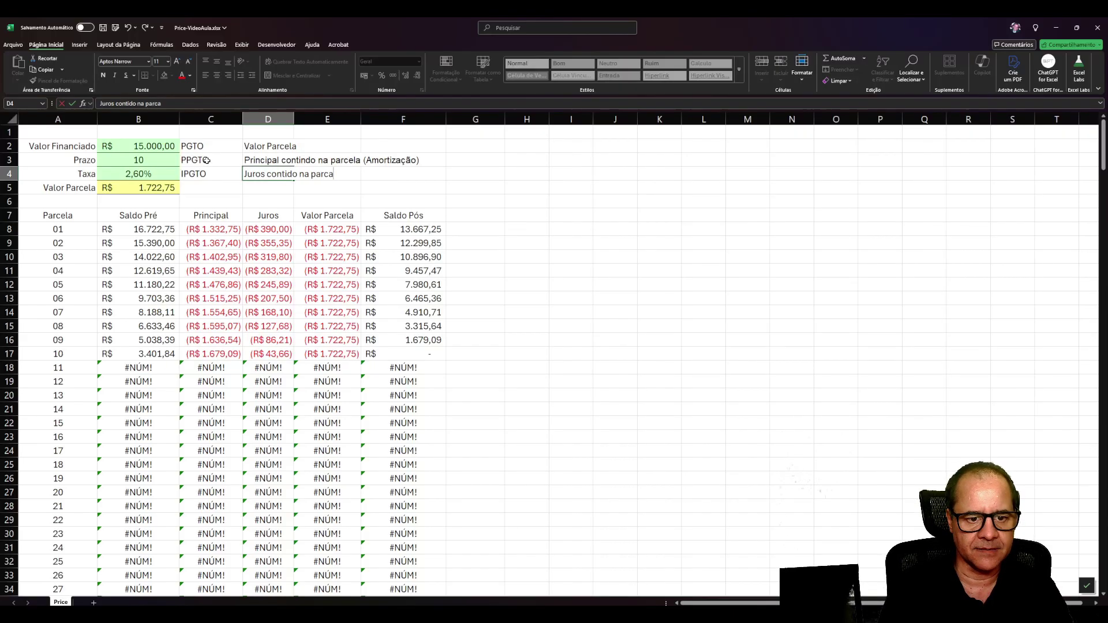
key(BackSpace)
text(ela)
key(Return)
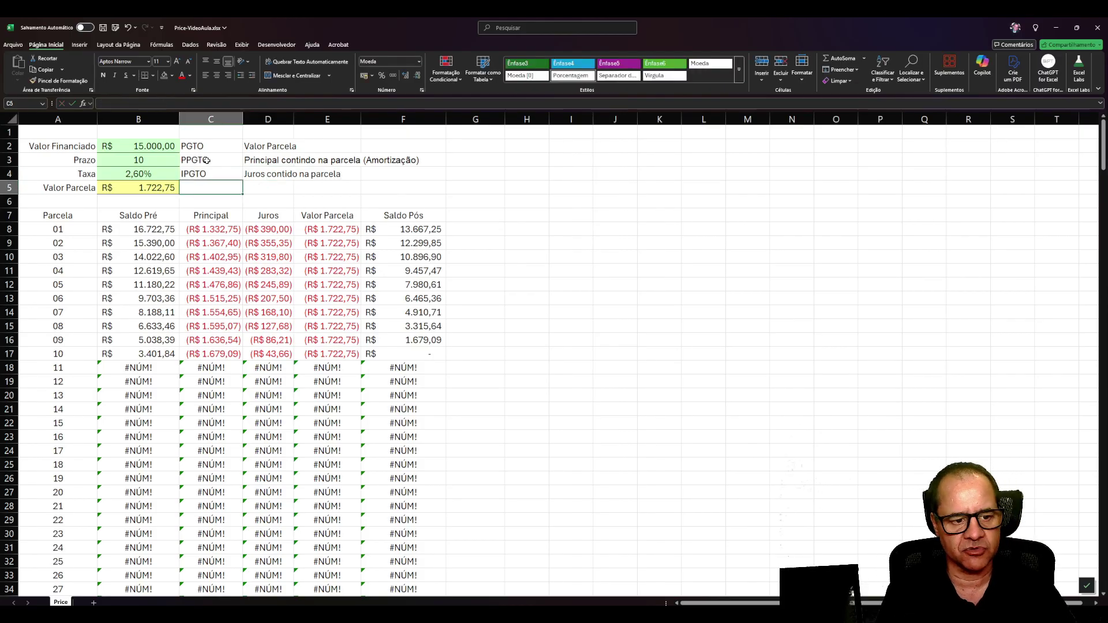
Step: Start a PGTO formula in C5, open its function arguments dialog and move the dialog clear of the descriptions
click(149, 188)
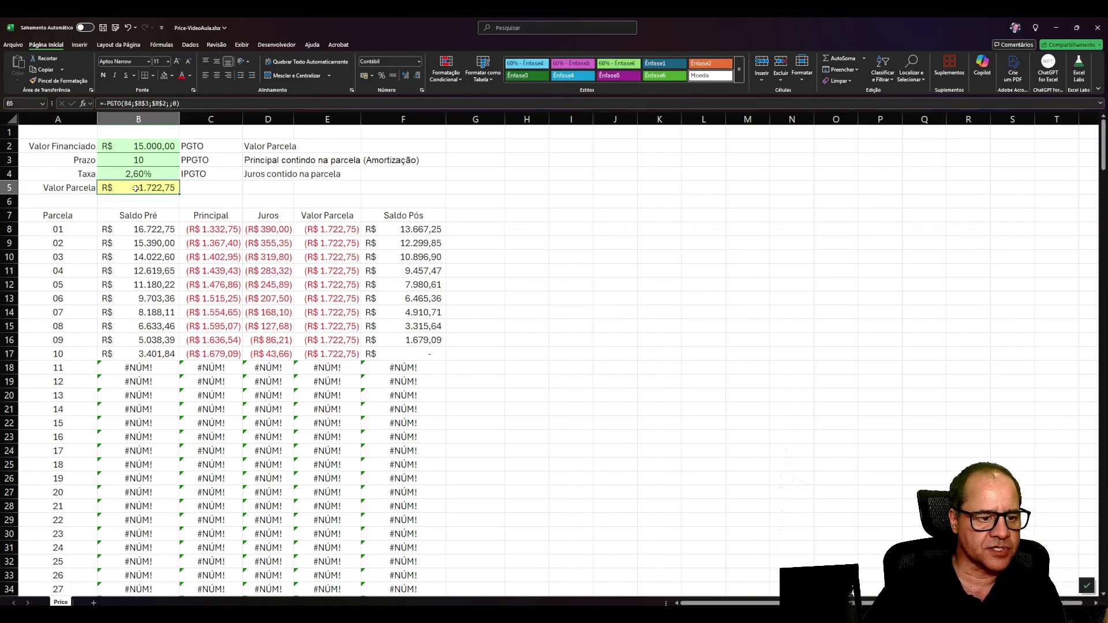
click(200, 188)
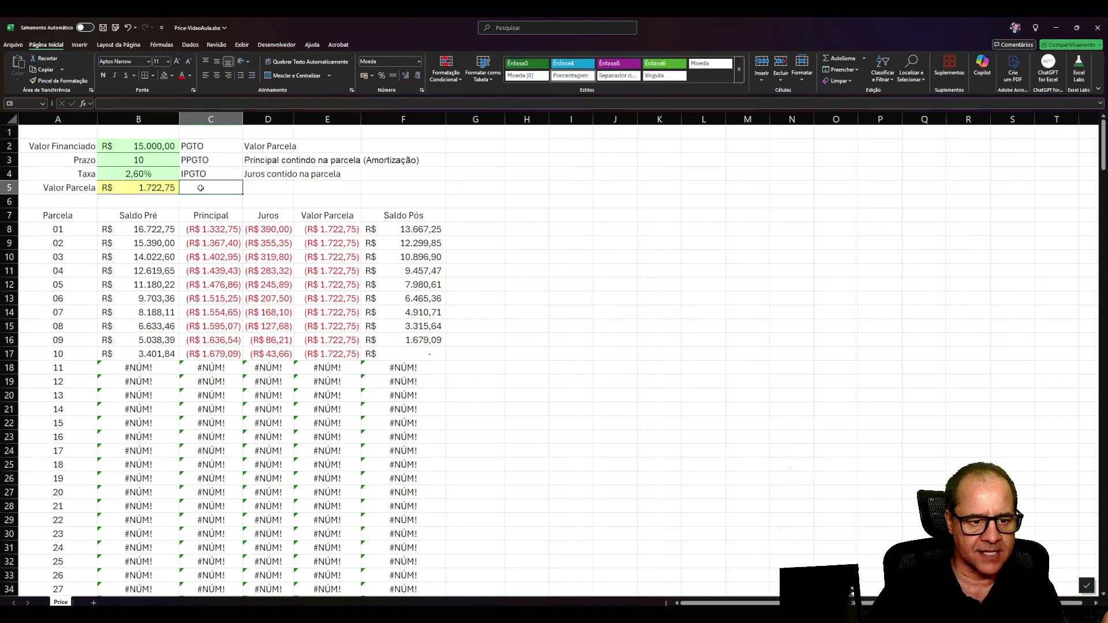
text(=)
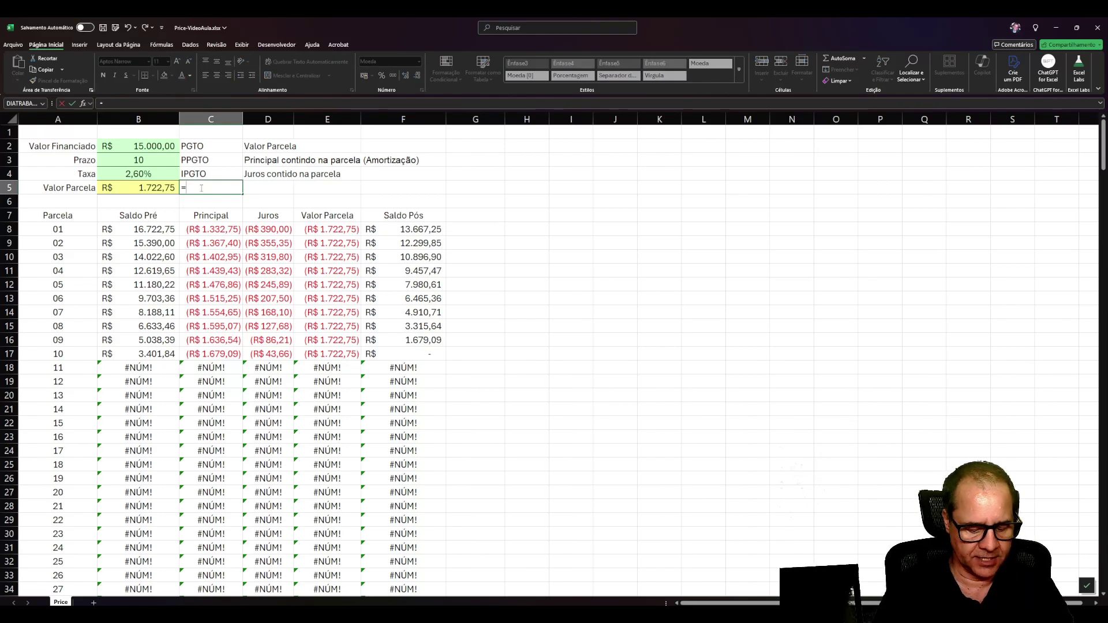
text(PGTO()
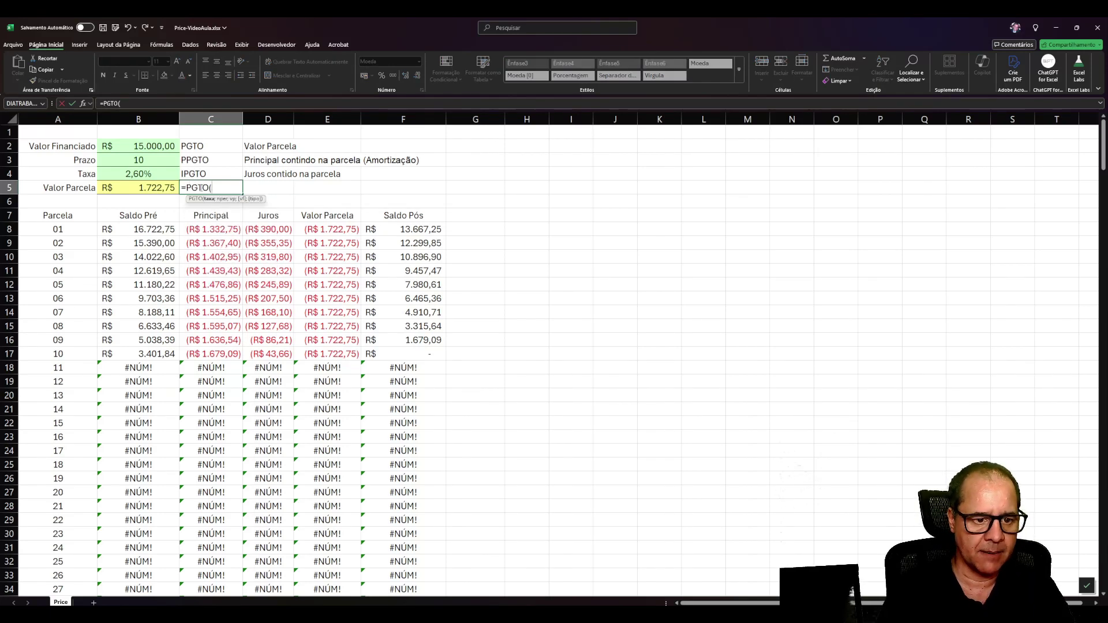
click(83, 104)
mouse_move(421, 184)
mouse_down()
mouse_move(423, 169)
mouse_move(408, 186)
mouse_up()
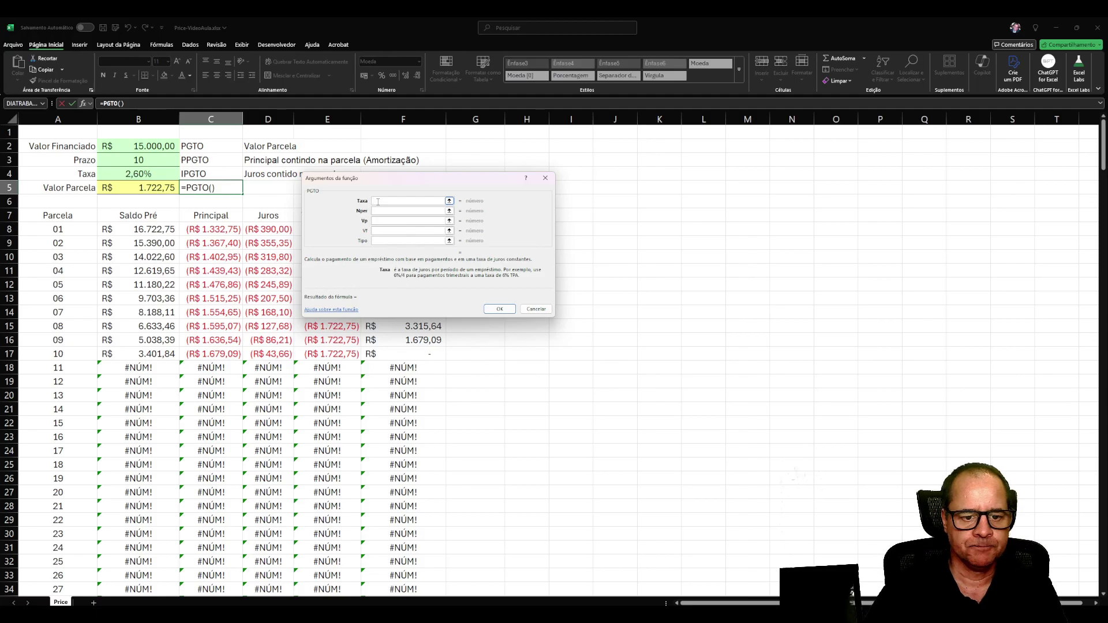
drag(378, 178, 373, 188)
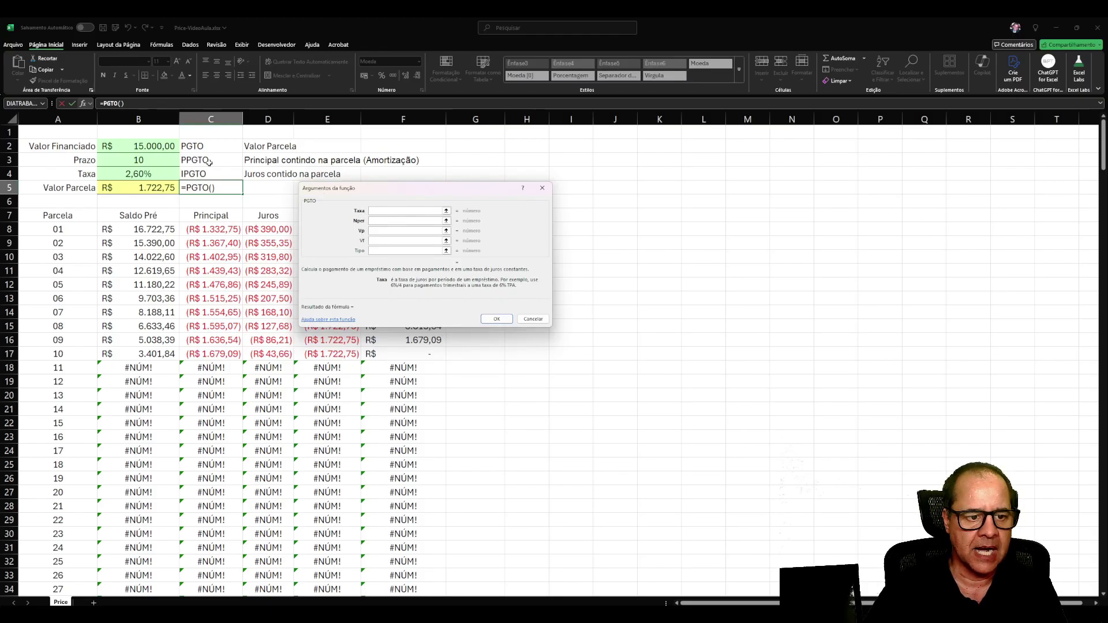
Step: Complete the PGTO formula in C5 with Taxa B4, Nper B3, Vp B2, an empty Vf and Tipo 0
click(128, 175)
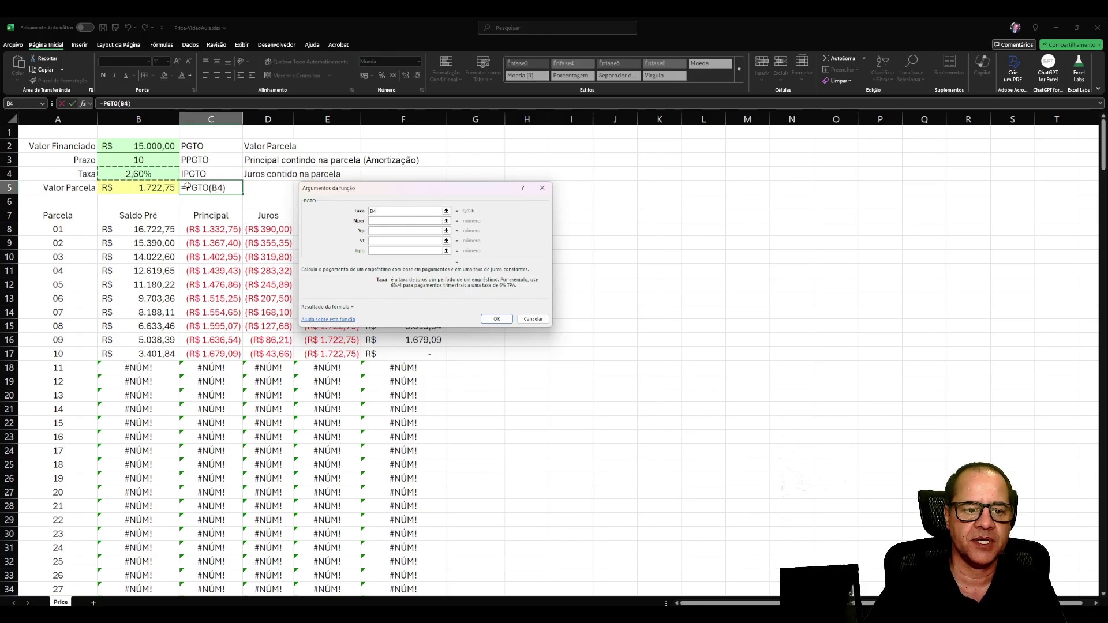
click(379, 220)
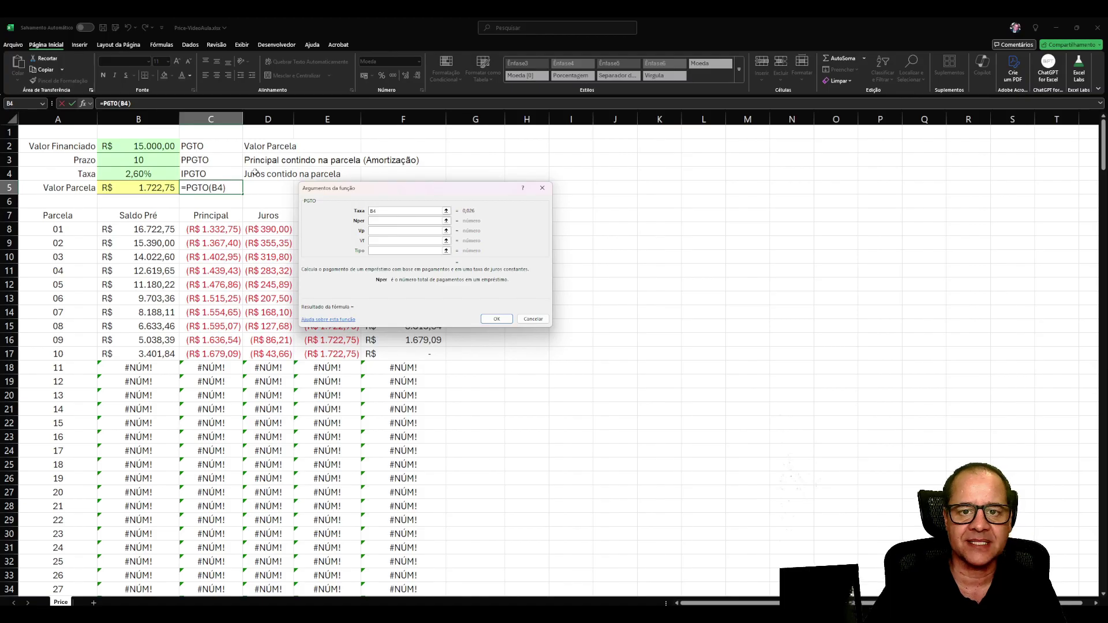
click(146, 159)
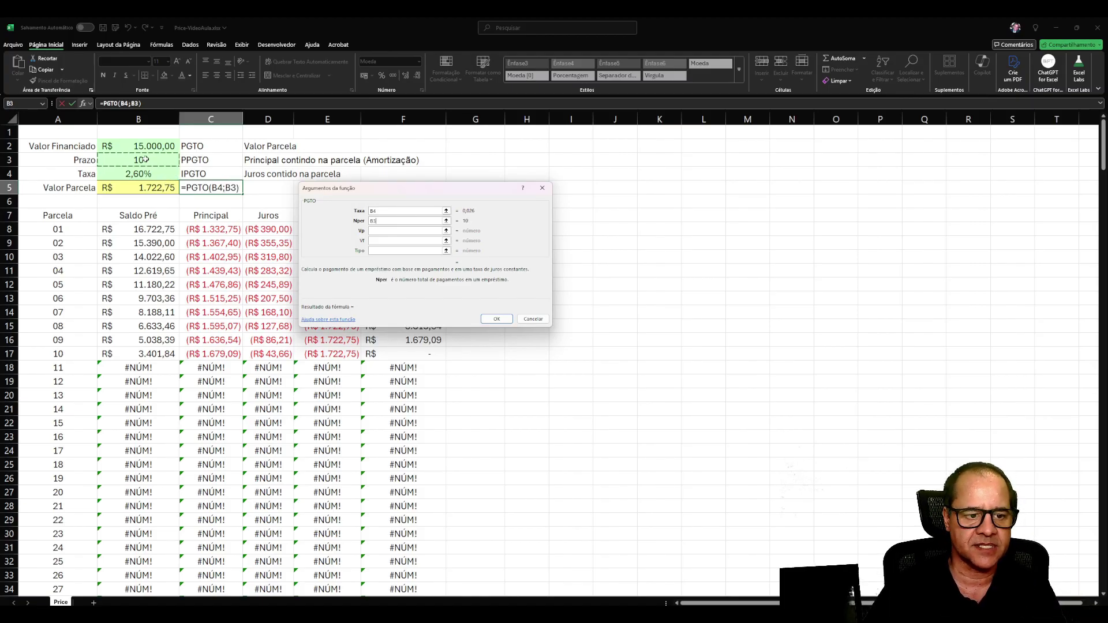
click(380, 231)
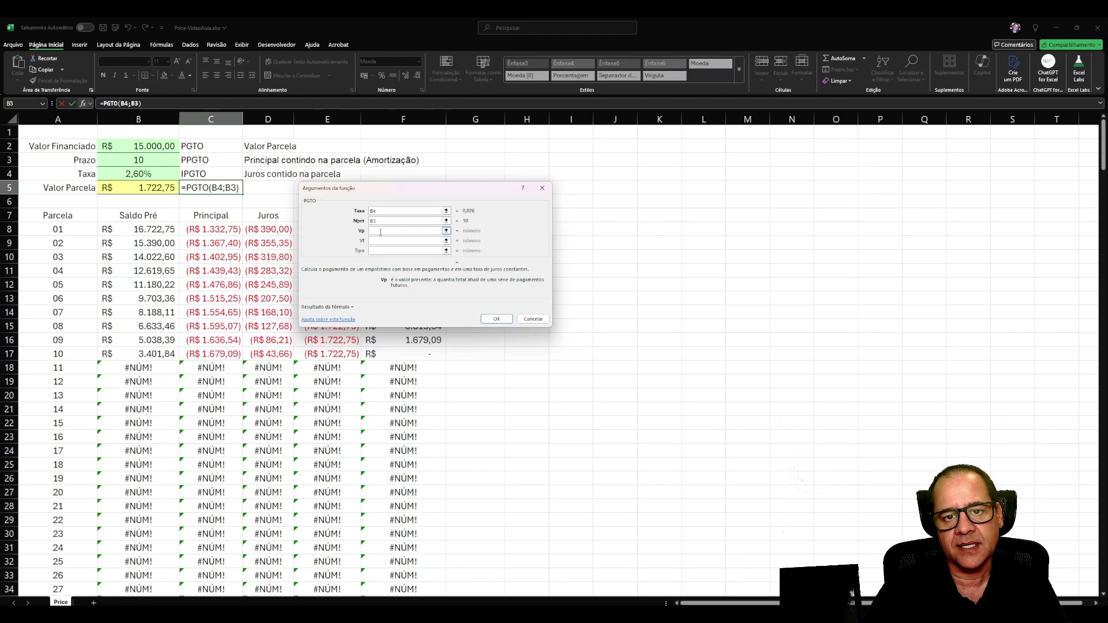
click(155, 145)
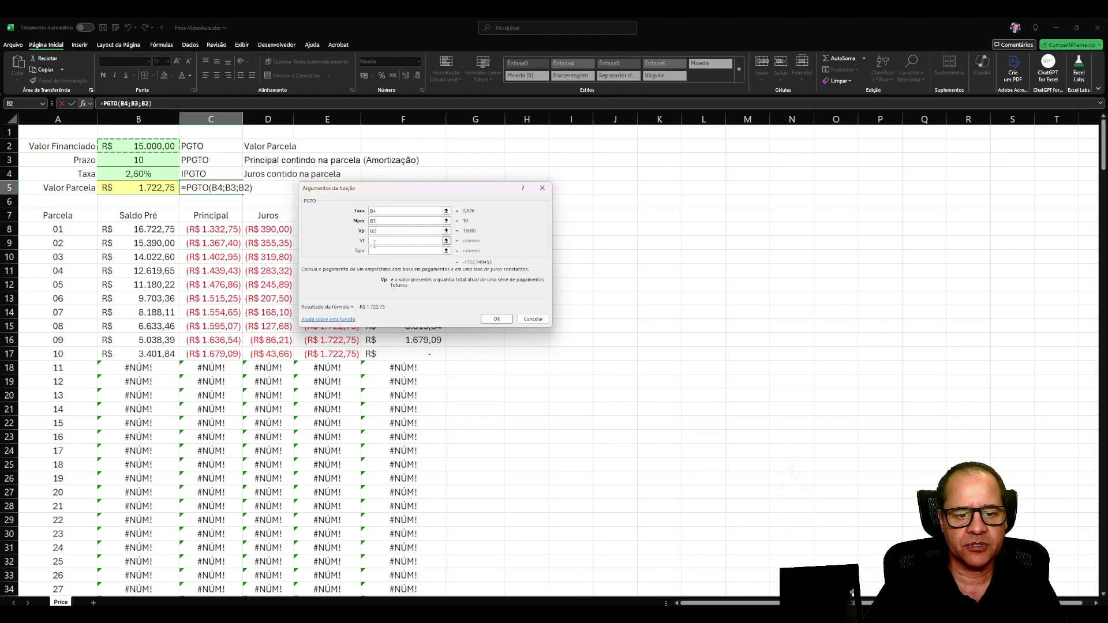
click(375, 242)
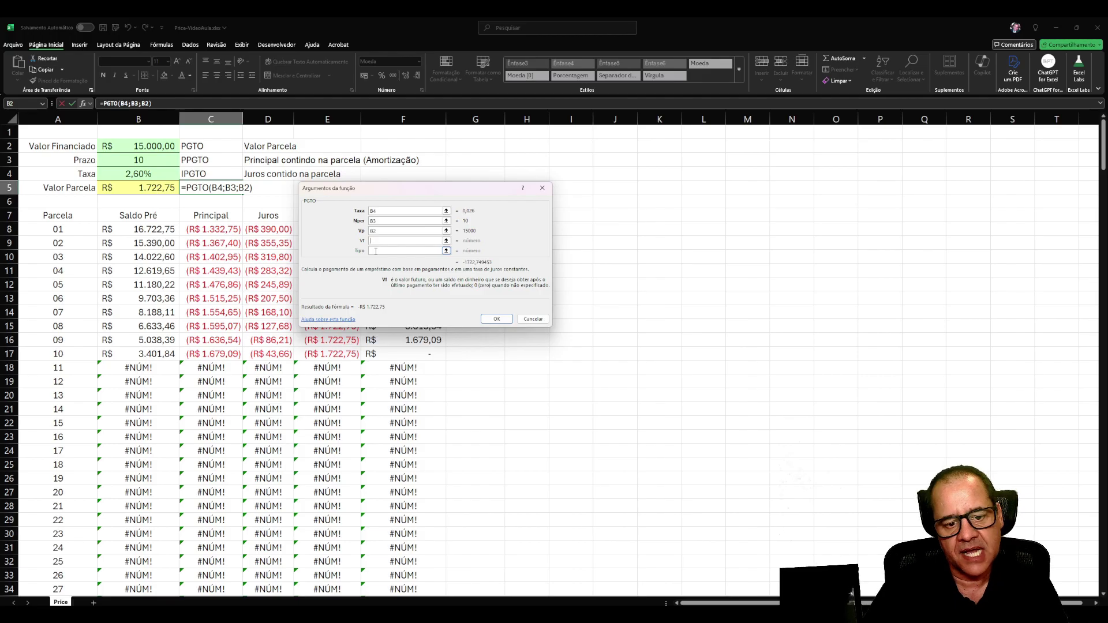
click(376, 251)
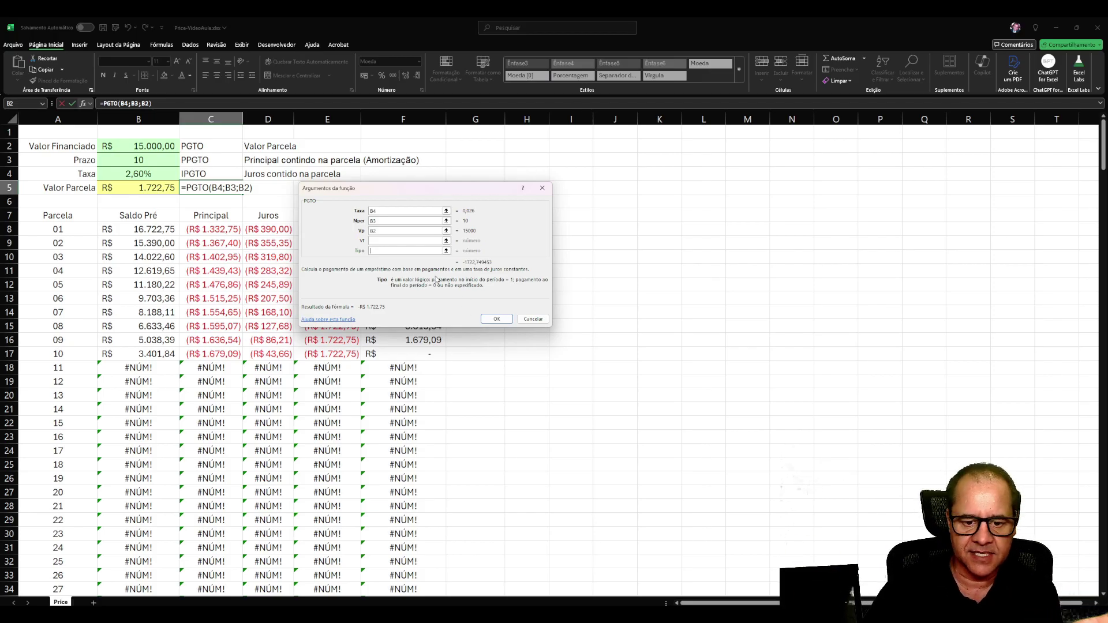
text(0)
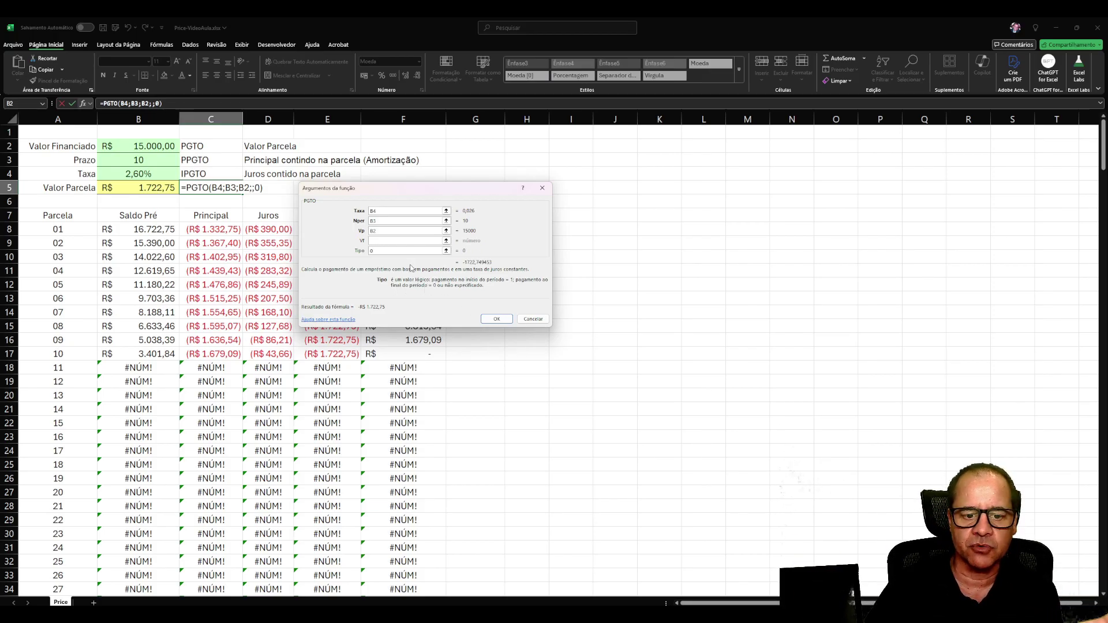
click(495, 319)
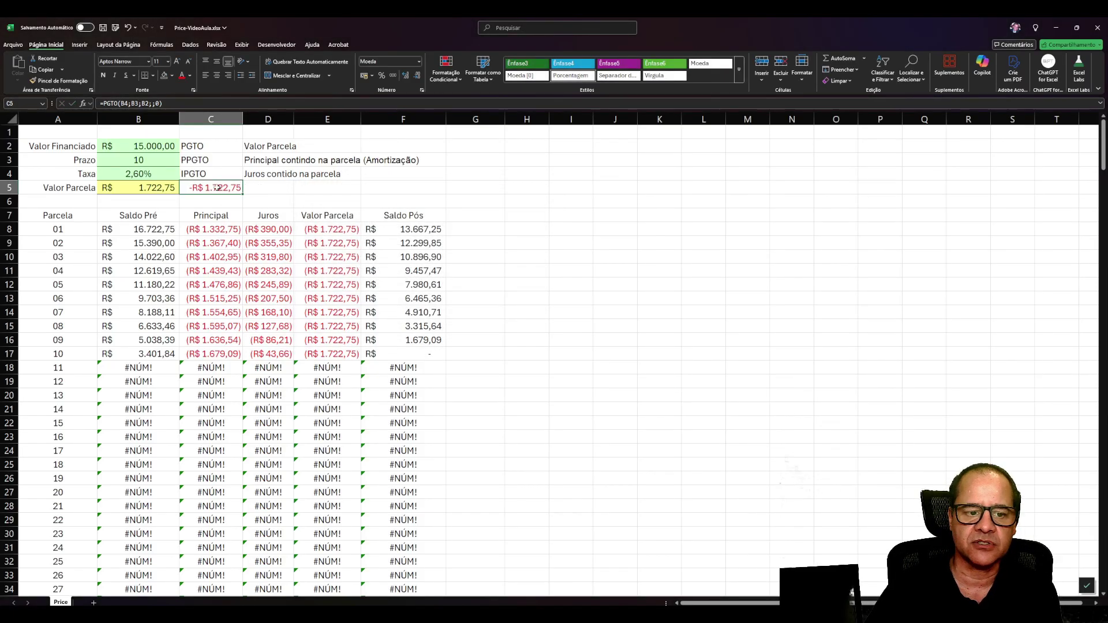
Step: Clear the Tipo argument from the PGTO formula in C5
click(83, 104)
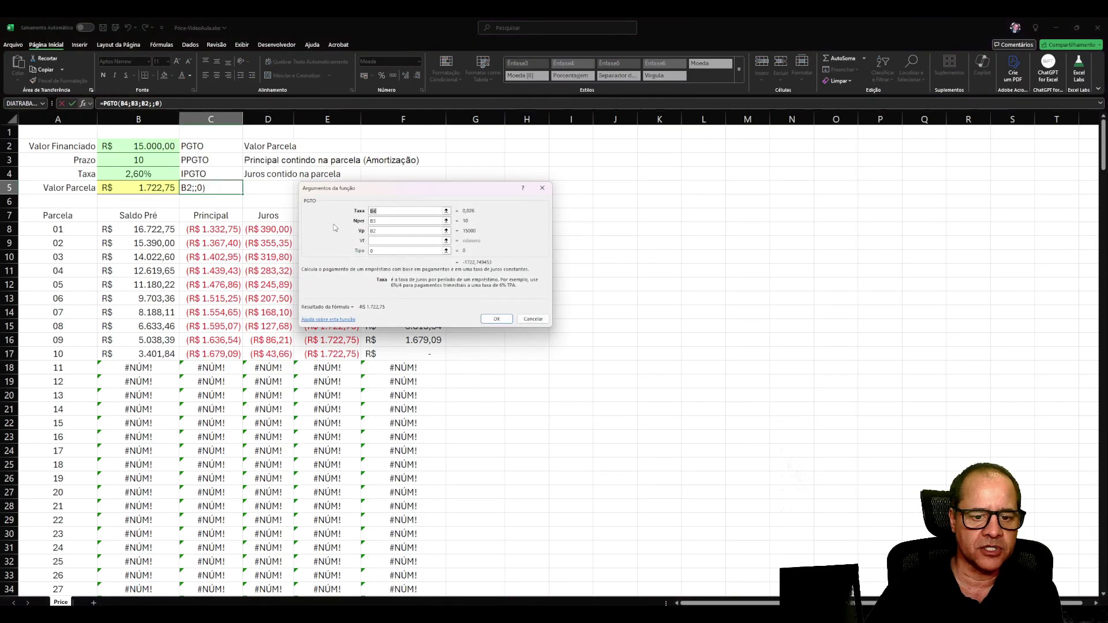
key(BackSpace)
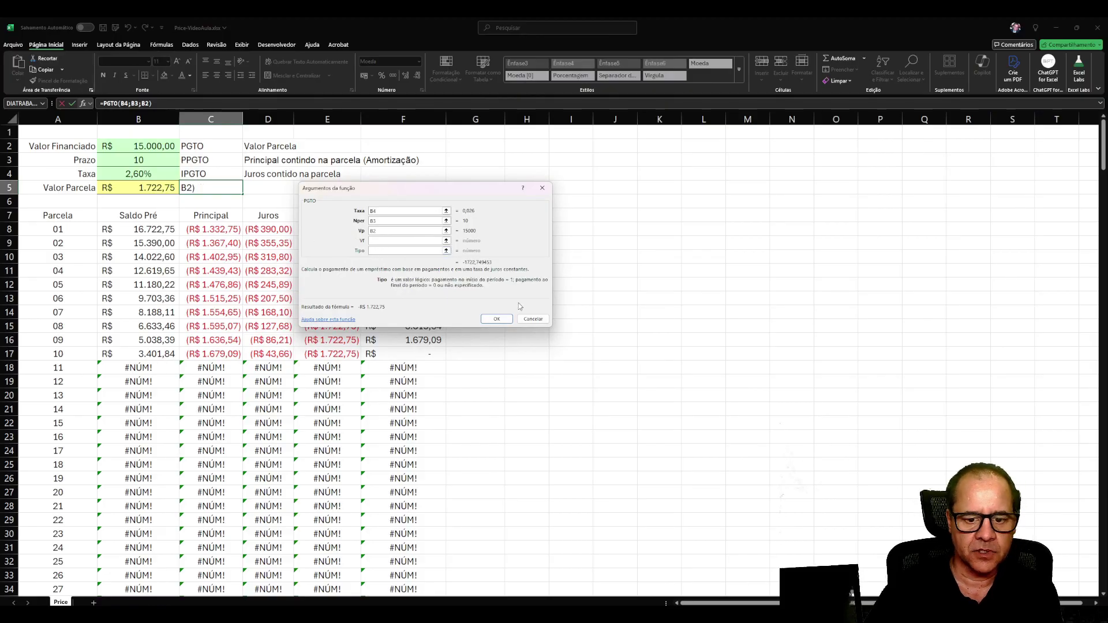
click(496, 319)
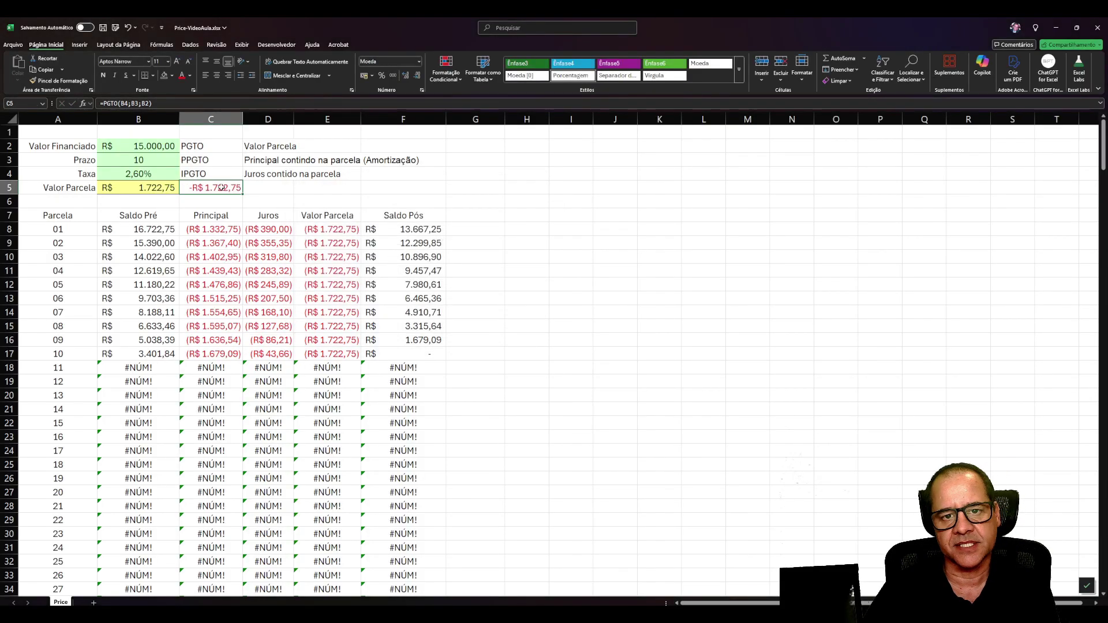
key(Return)
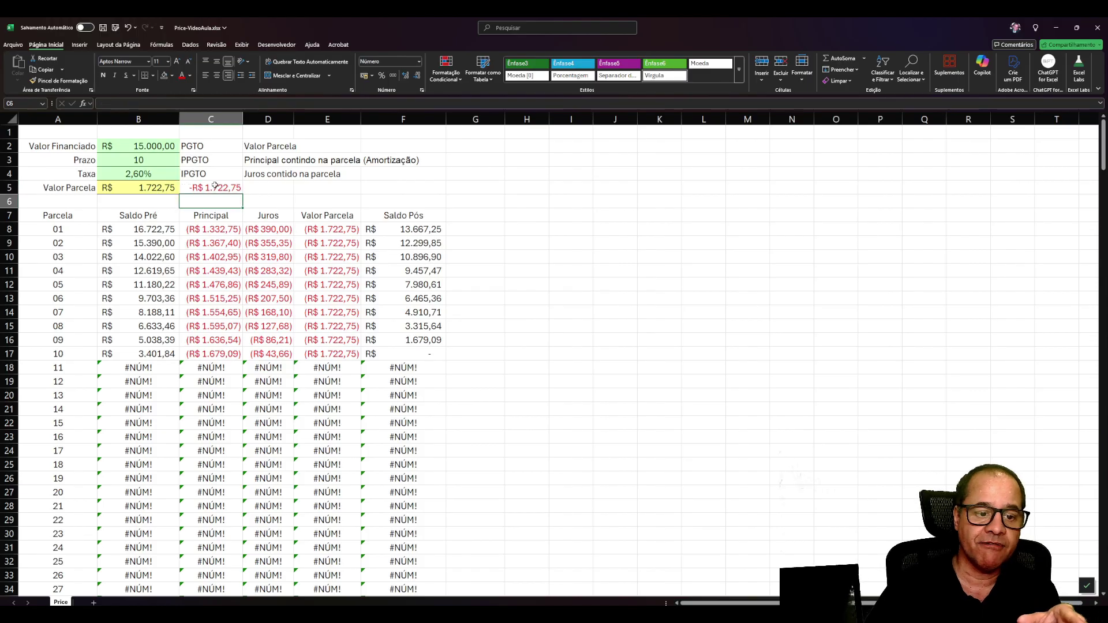
Step: Compare the PGTO result in C5 with the financed amount in B2
click(214, 186)
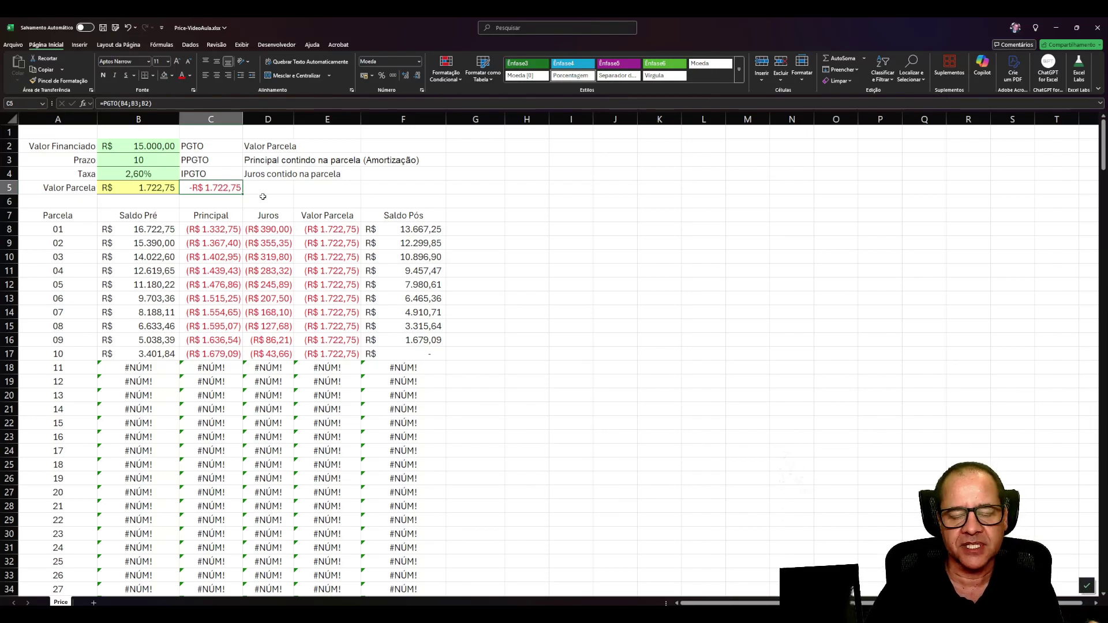
click(137, 145)
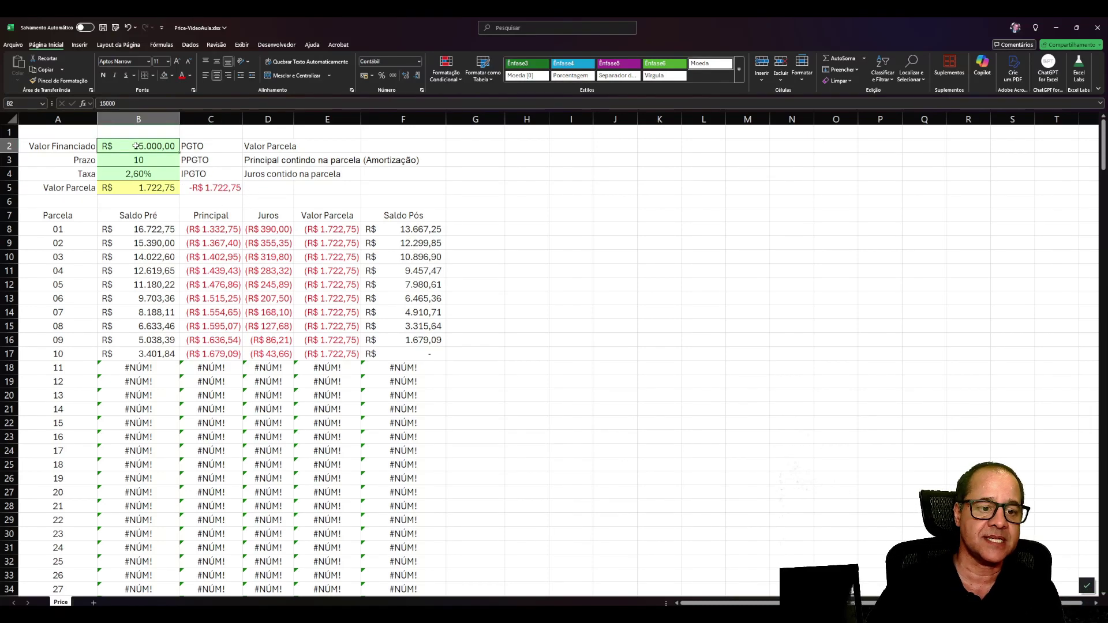
click(215, 187)
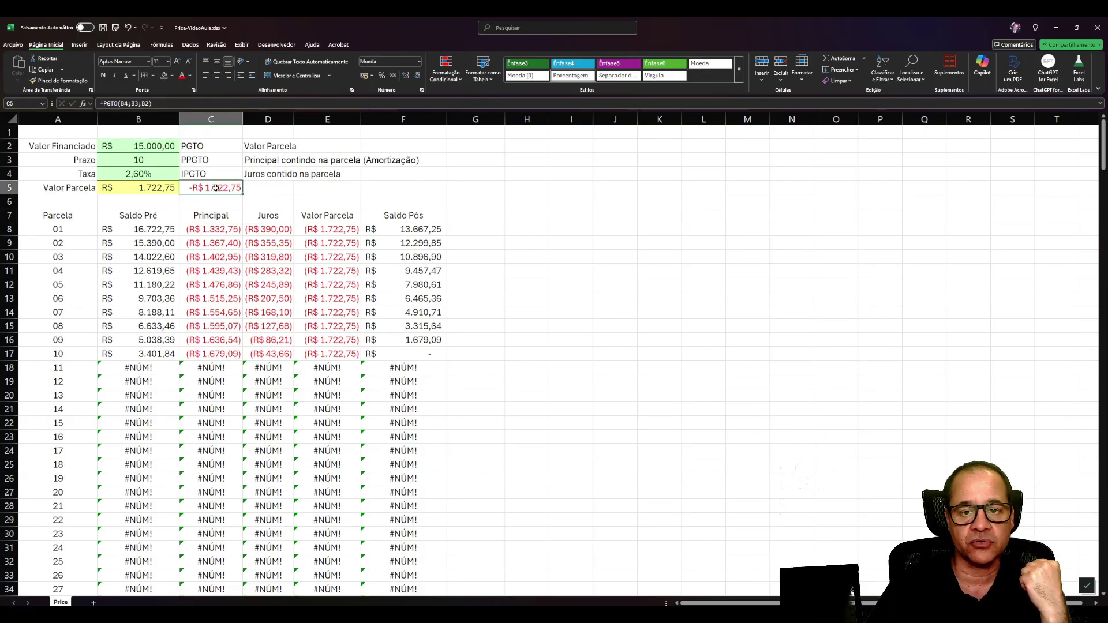
Step: Remove the minus sign in front of PGTO in the Valor Parcela formula in B5
click(147, 188)
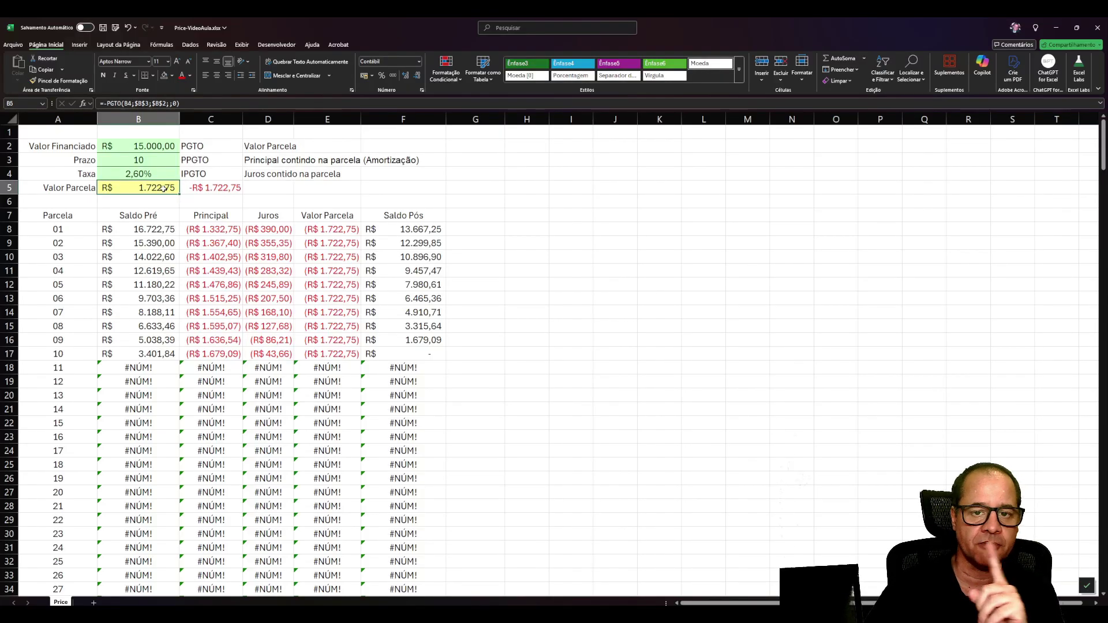
click(105, 103)
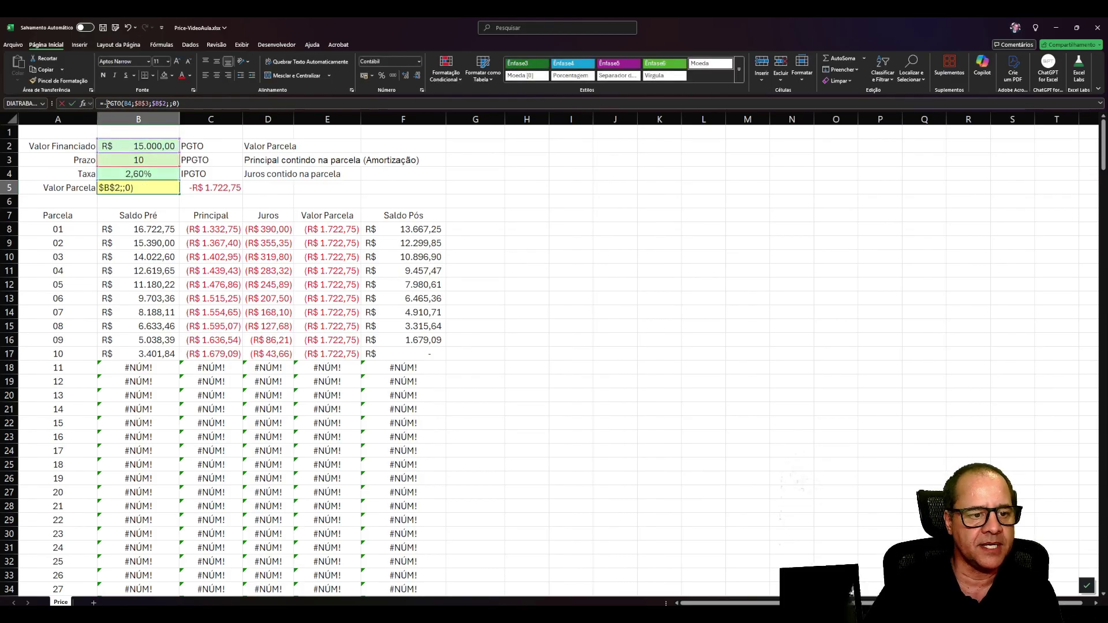
key(BackSpace)
key(ctrl+Return)
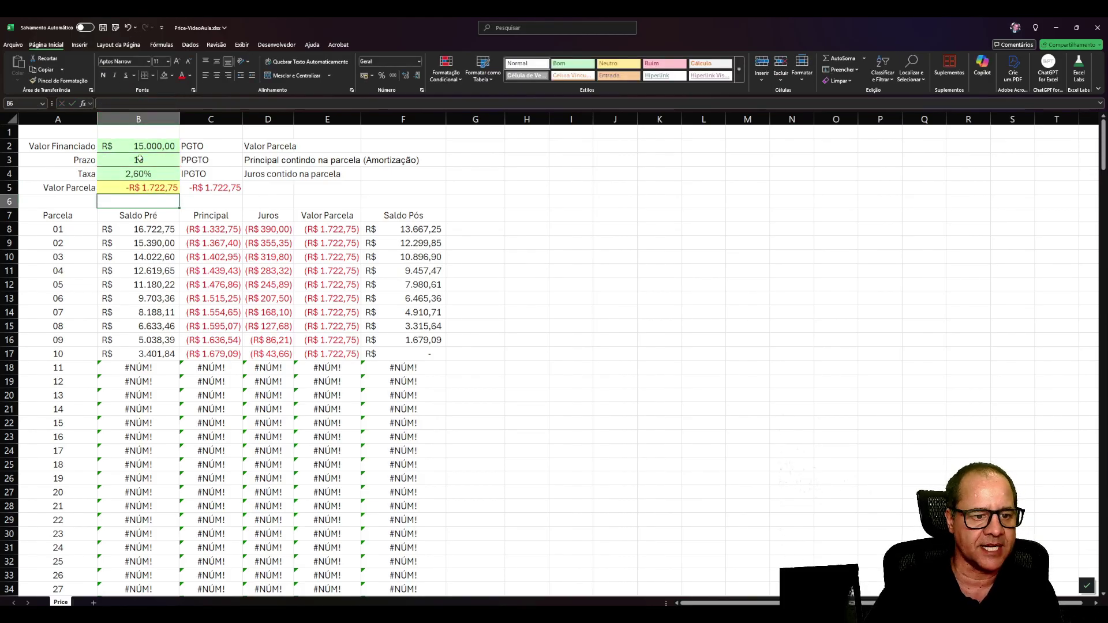
Step: Set the Vp argument of the B5 PGTO formula to -$B$2 and apply the accounting number format to the cell
click(83, 103)
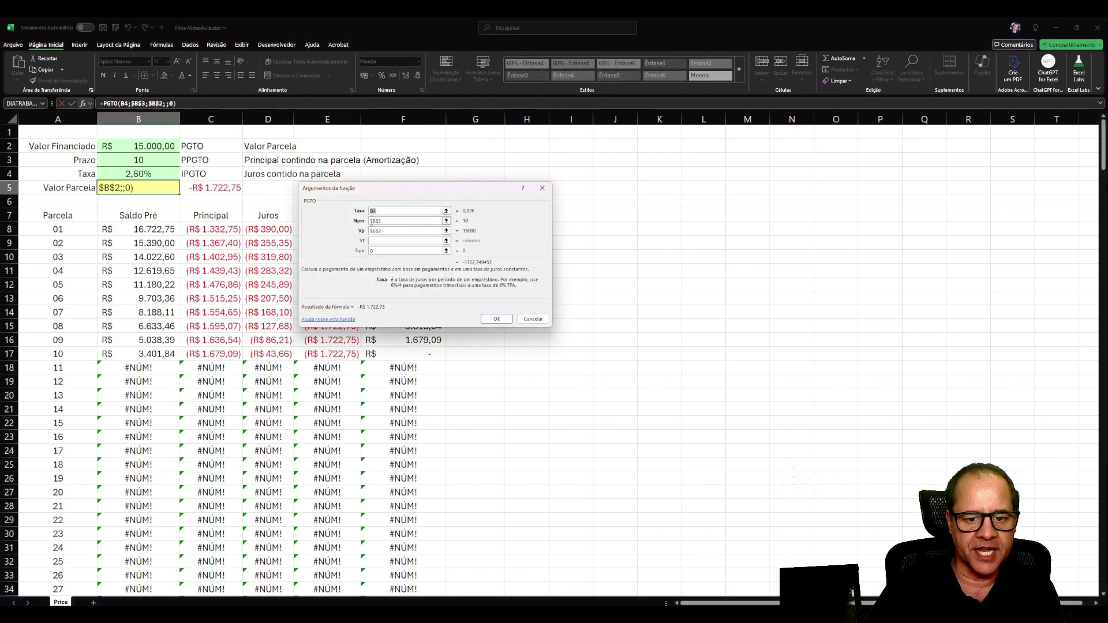
click(373, 230)
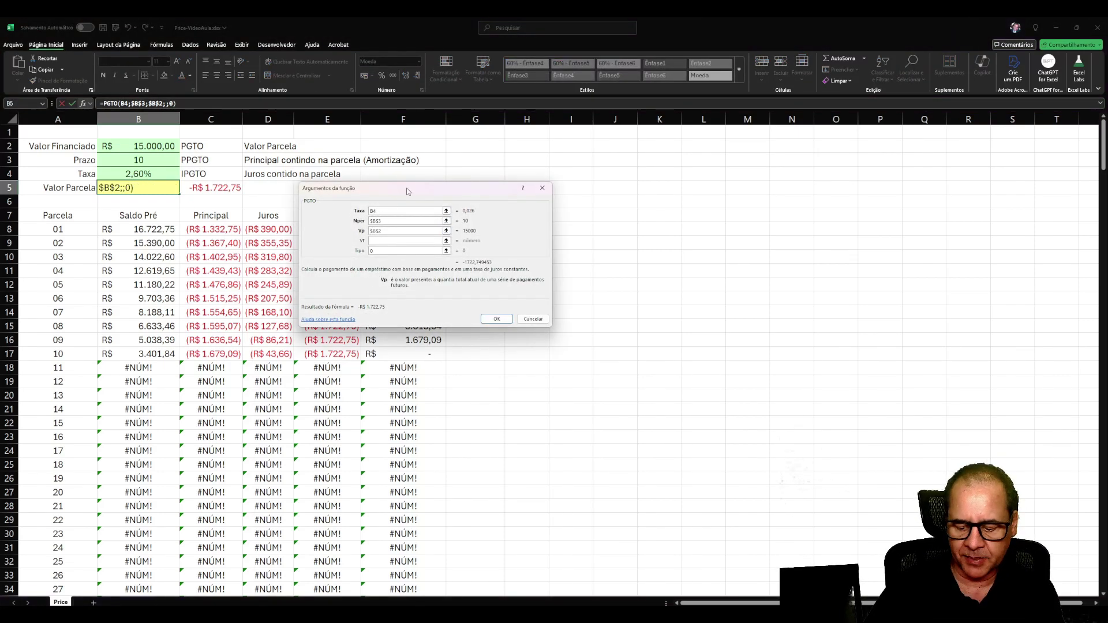
text(-)
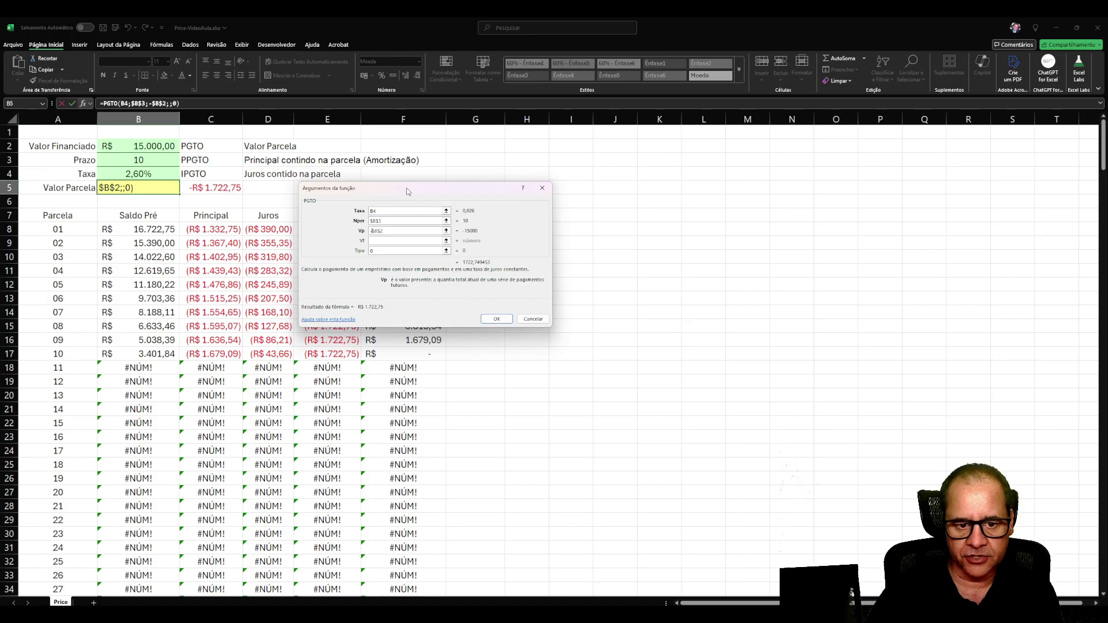
click(500, 321)
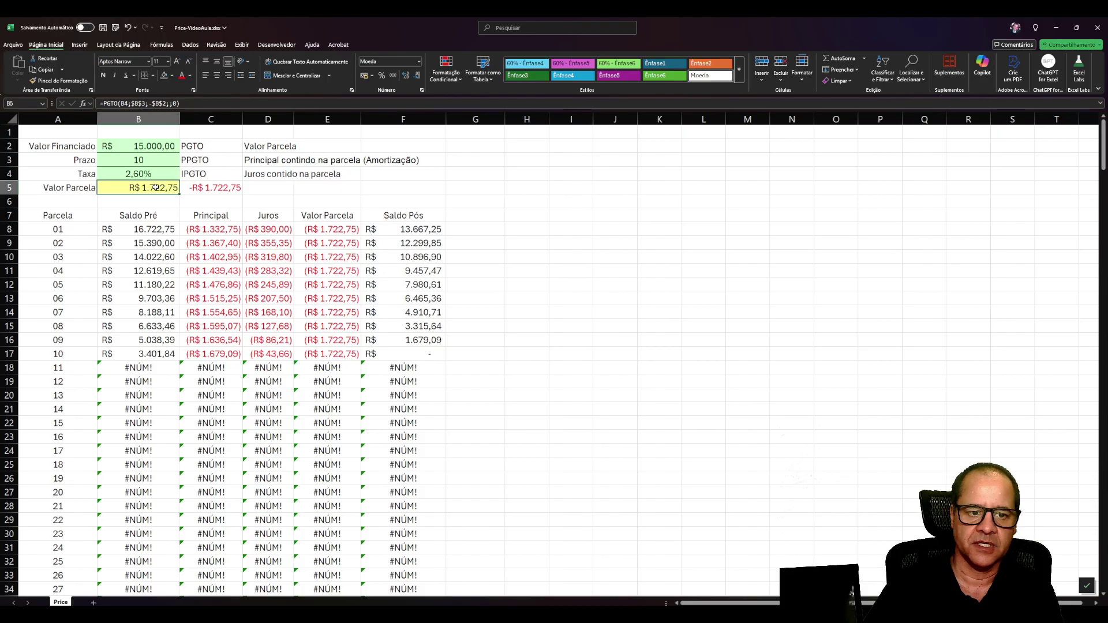
click(364, 76)
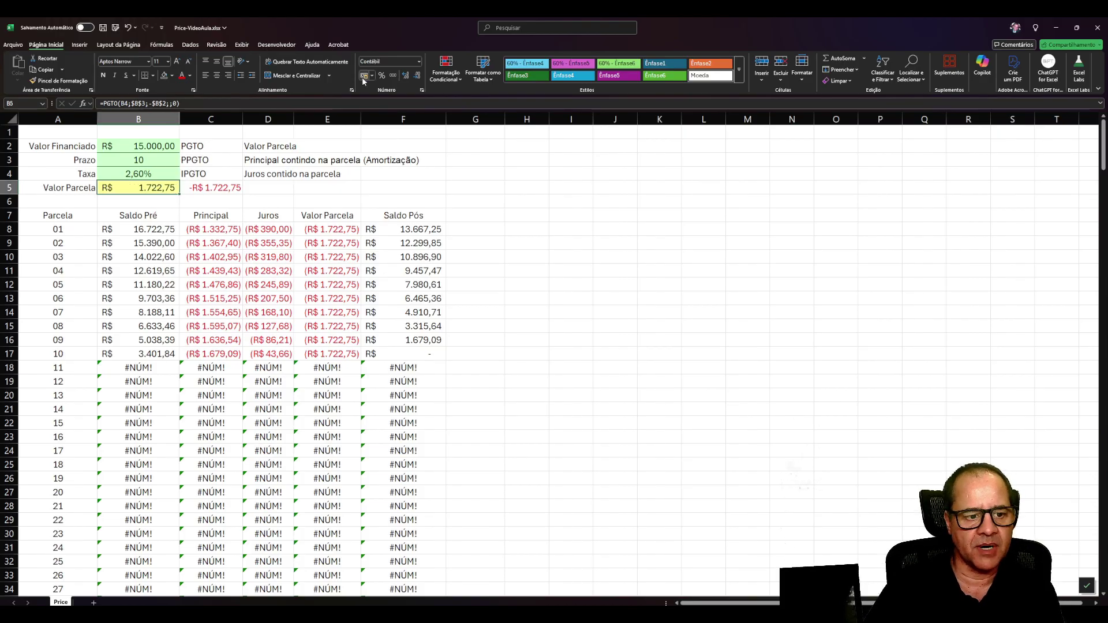
Step: Compare the formulas in C5 and B5 and delete the demonstration formula from C5
click(206, 190)
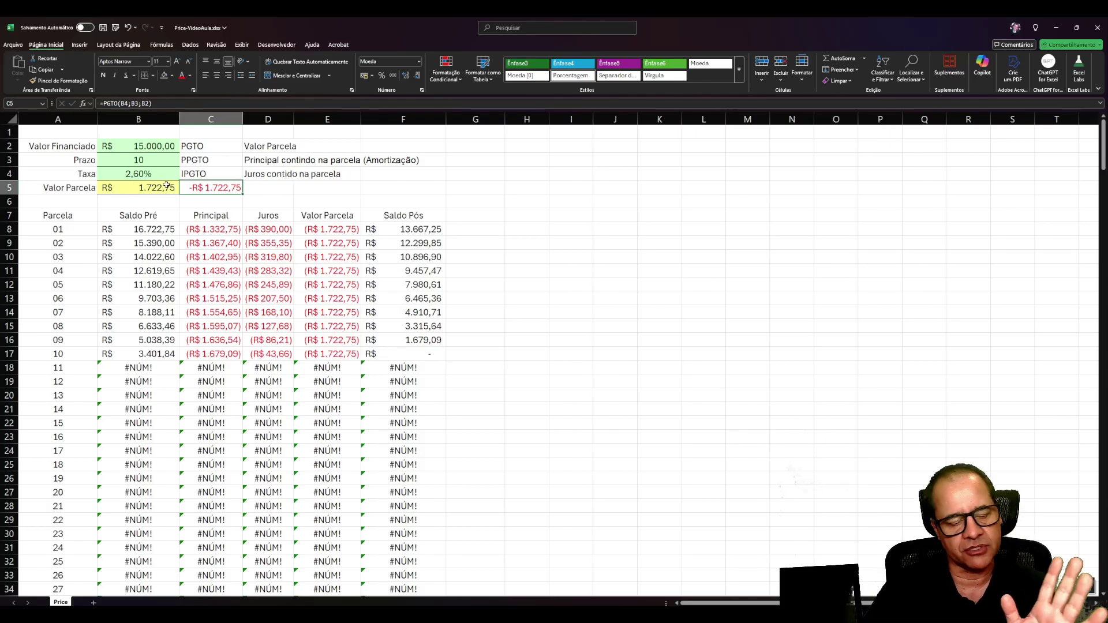
click(150, 187)
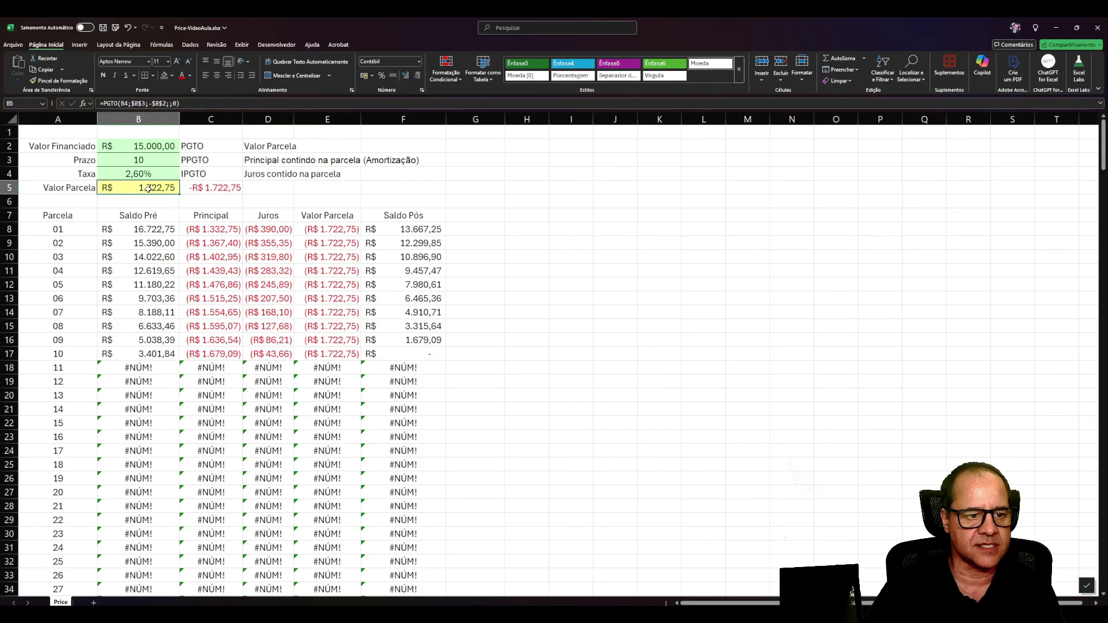
click(209, 190)
key(Delete)
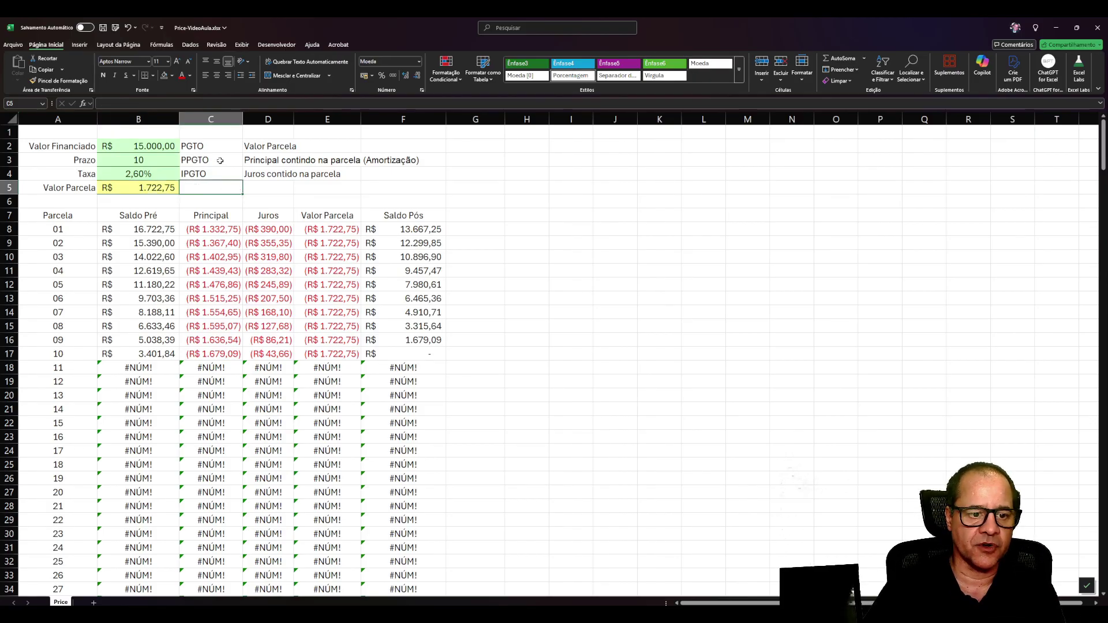
Step: Start a PPGTO formula in C5 and open its function arguments dialog
click(220, 160)
click(220, 173)
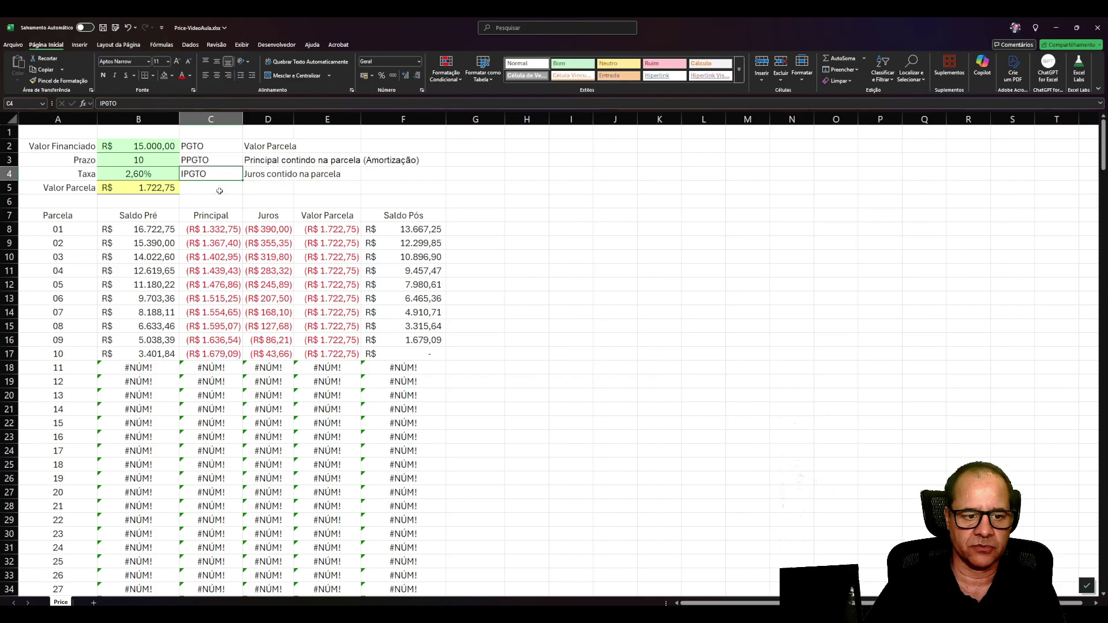
click(220, 192)
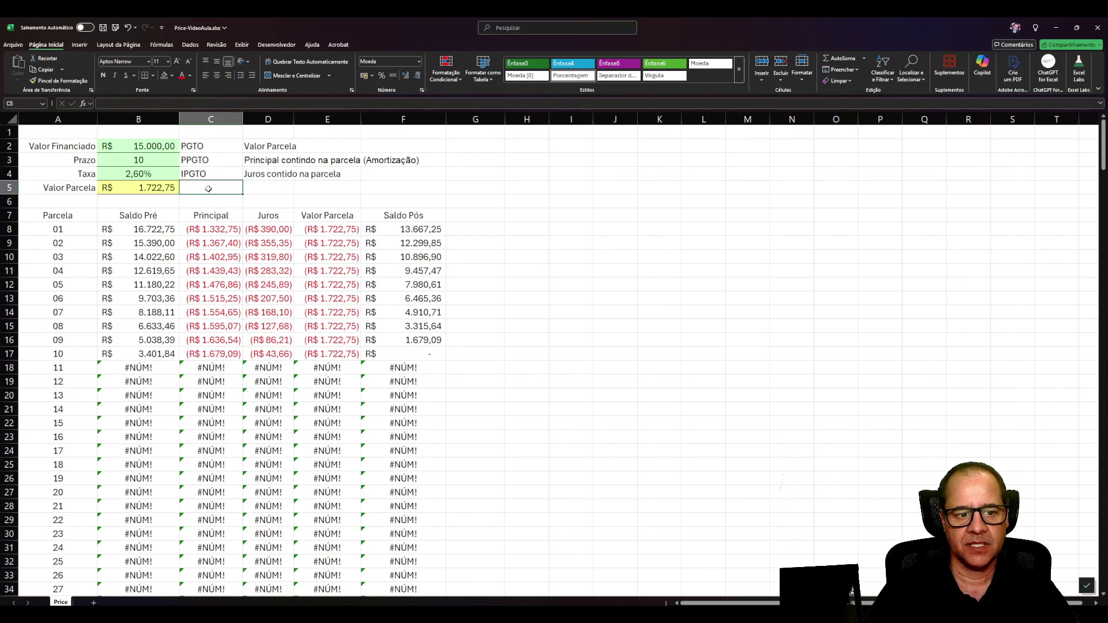
text(=)
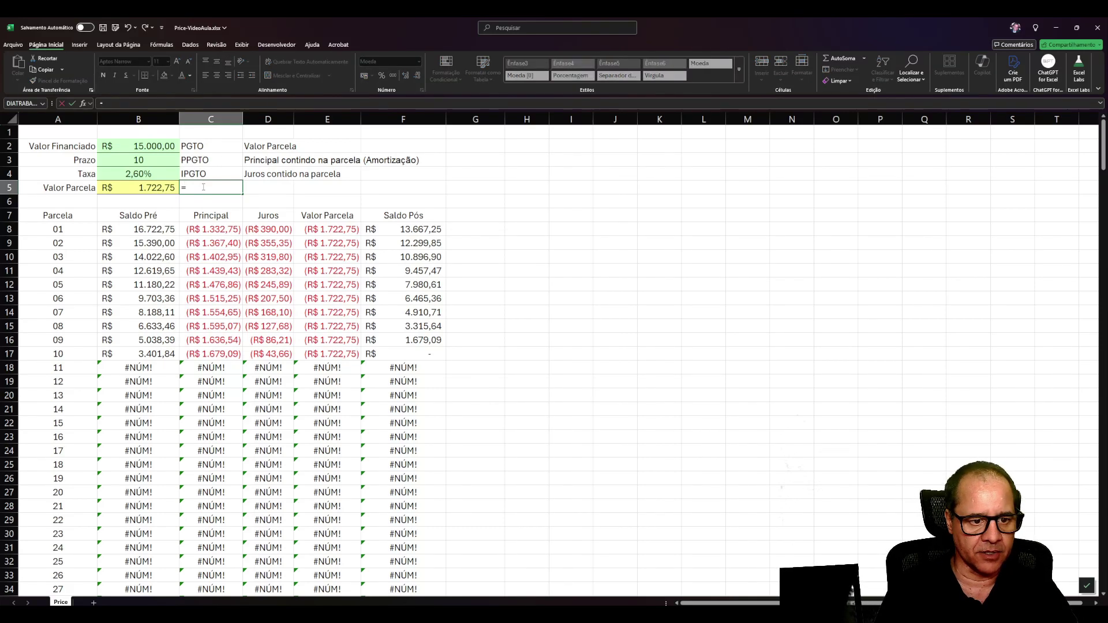
text(PPGTO)
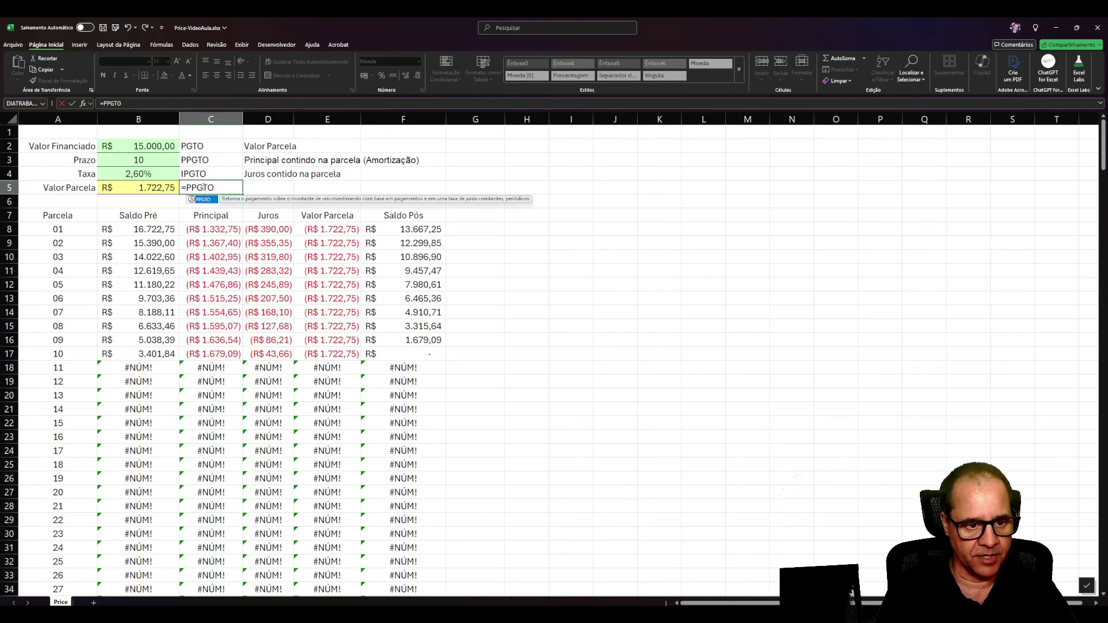
text(()
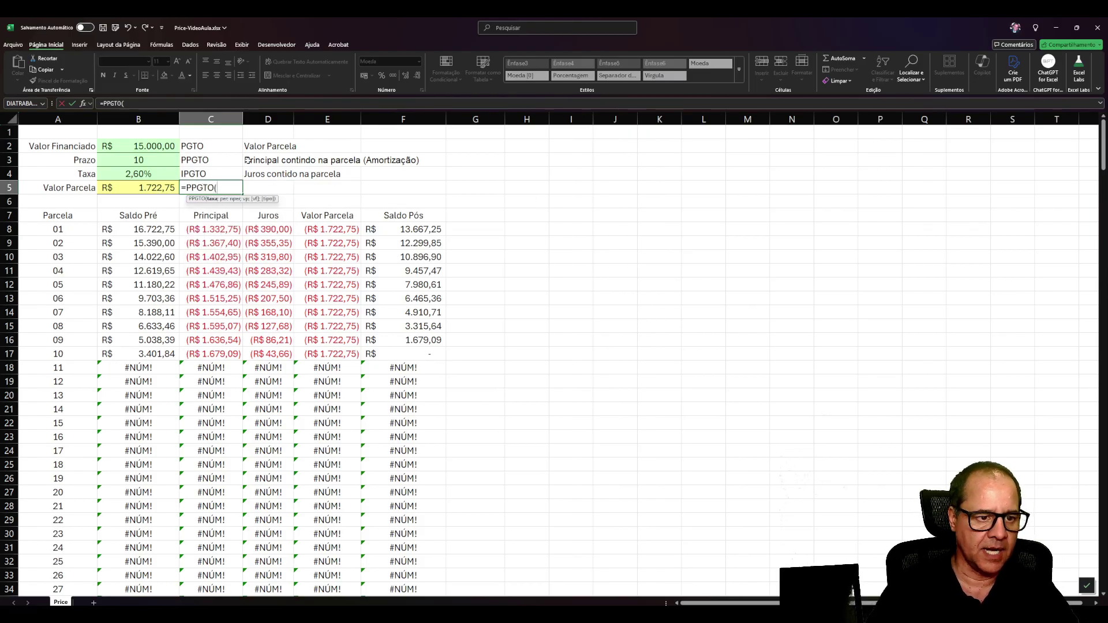
click(84, 103)
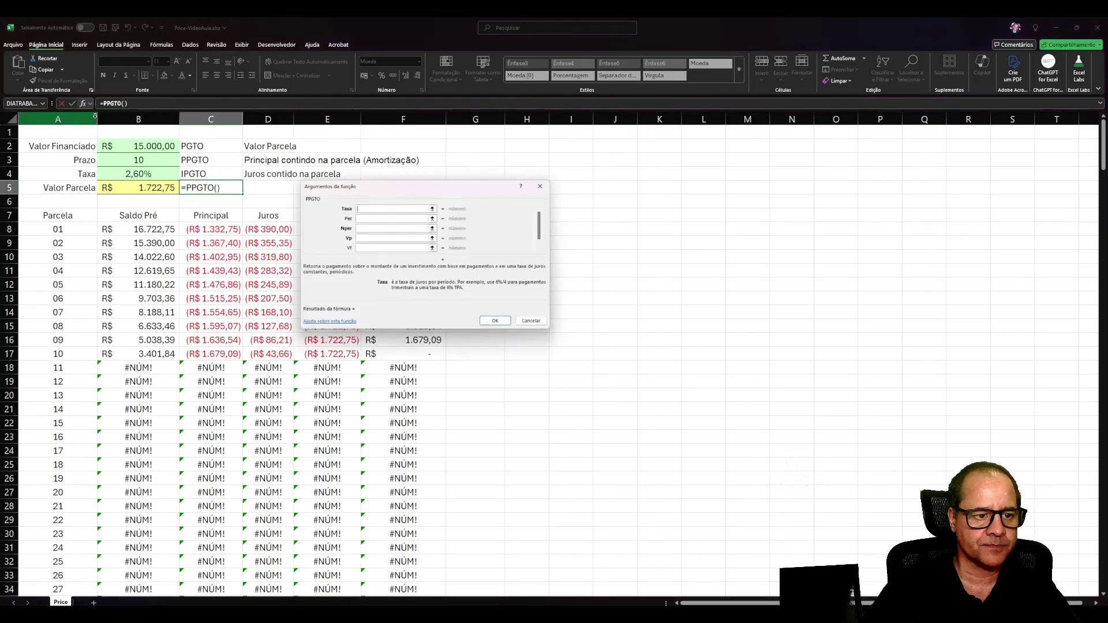
Step: Set the PPGTO arguments of the C5 formula to Nper B3 and Per 1
click(359, 219)
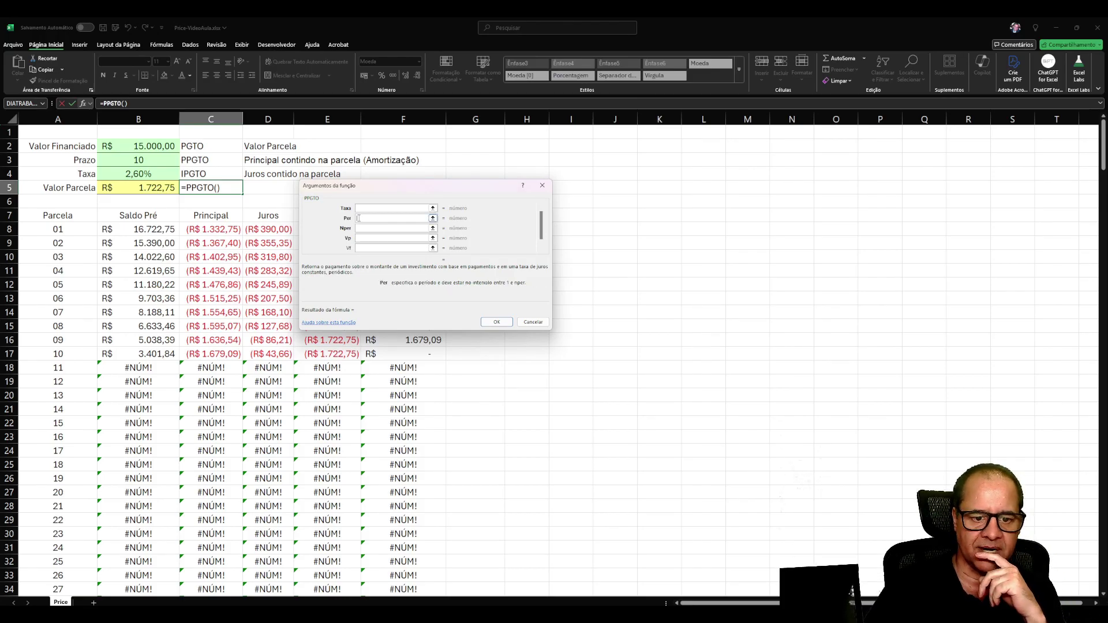
mouse_move(373, 189)
mouse_down()
mouse_move(457, 202)
mouse_move(385, 192)
mouse_up()
click(374, 232)
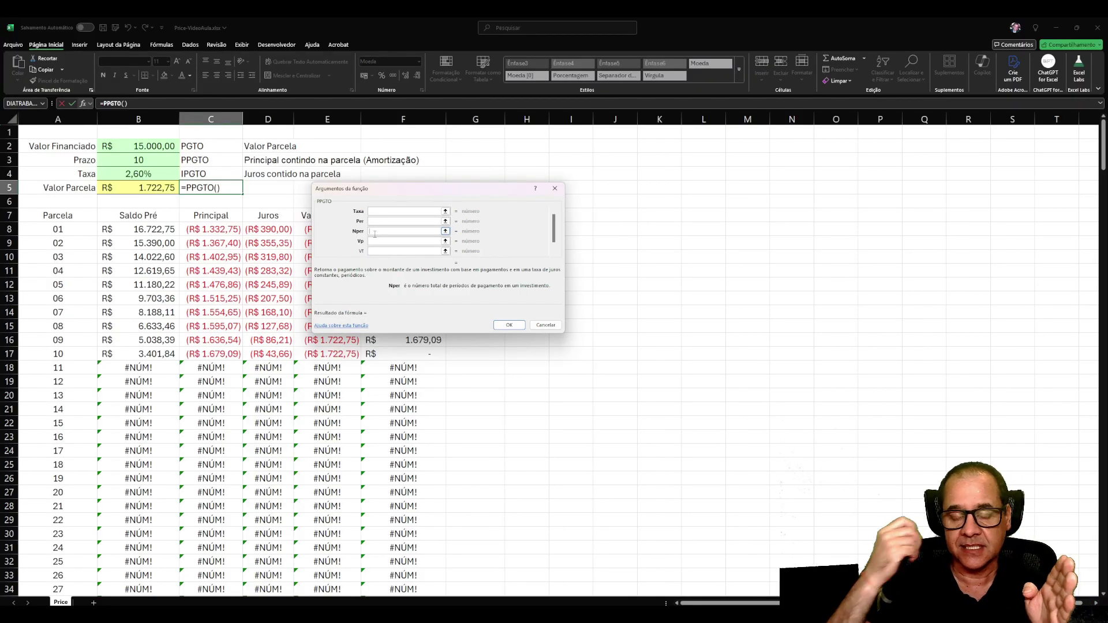
click(135, 162)
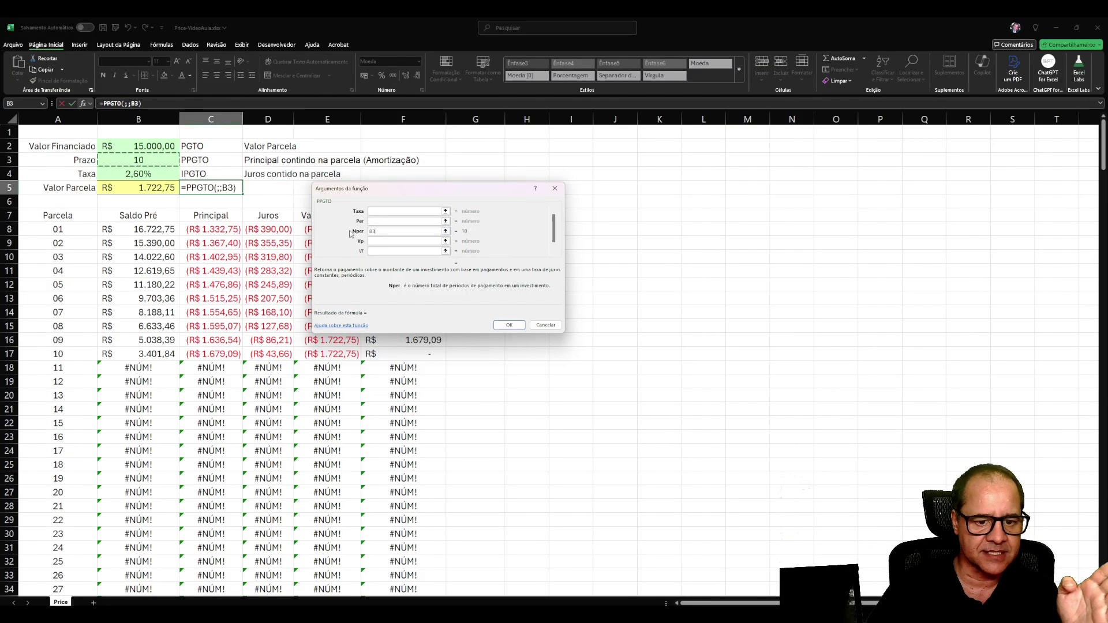
click(374, 223)
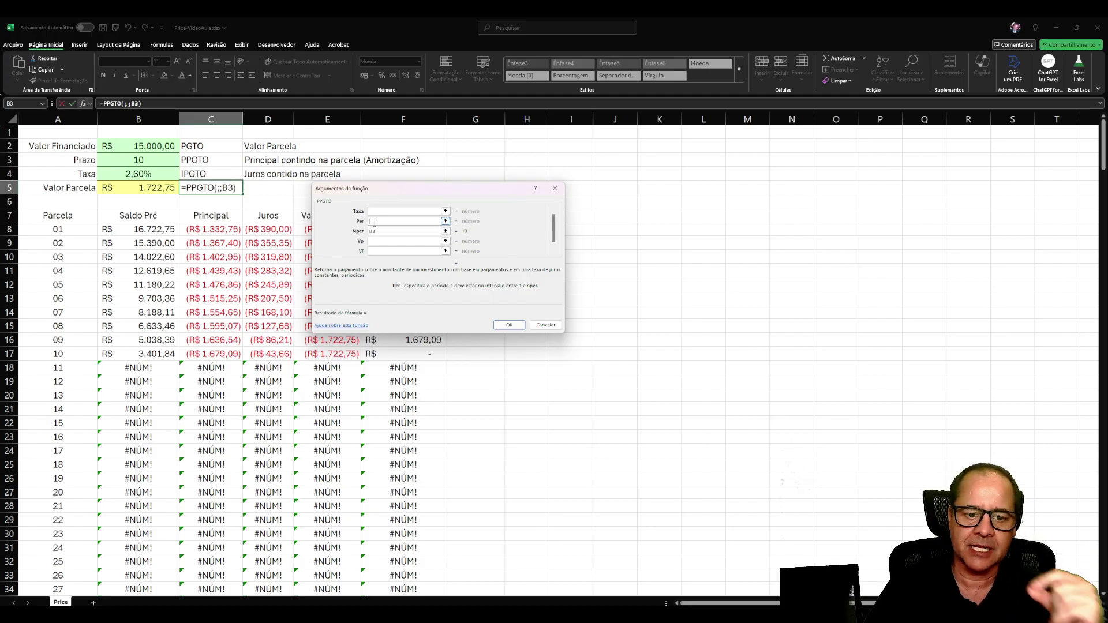
text(10)
key(BackSpace)
key(BackSpace)
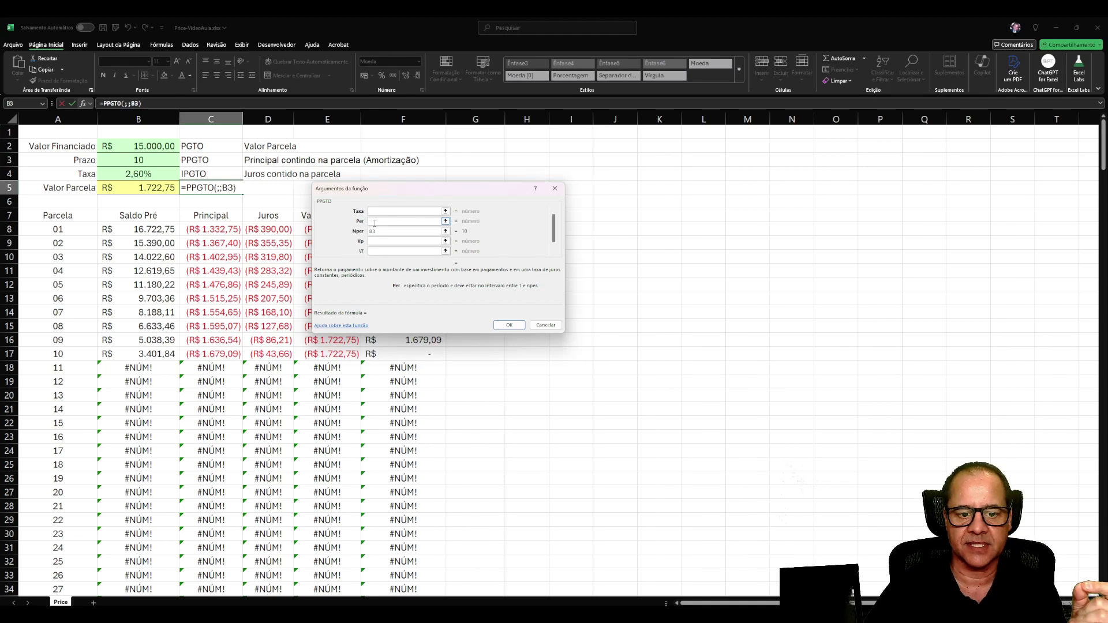
text(1)
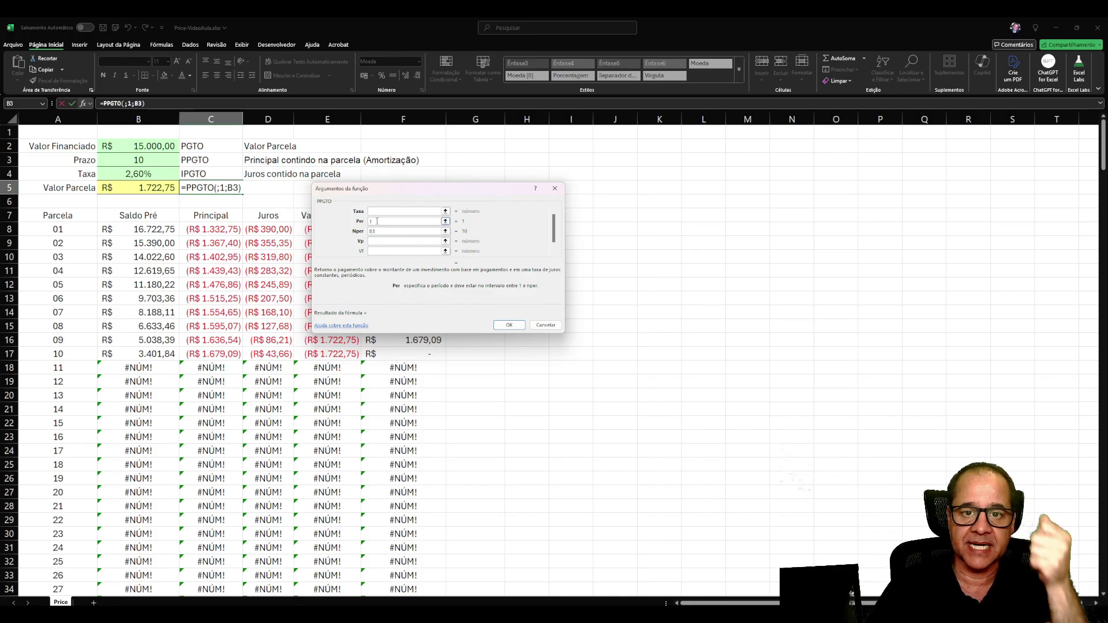
Step: Set the PPGTO Taxa argument to B4 and Vp to B2, and enter the formula in C5
click(375, 212)
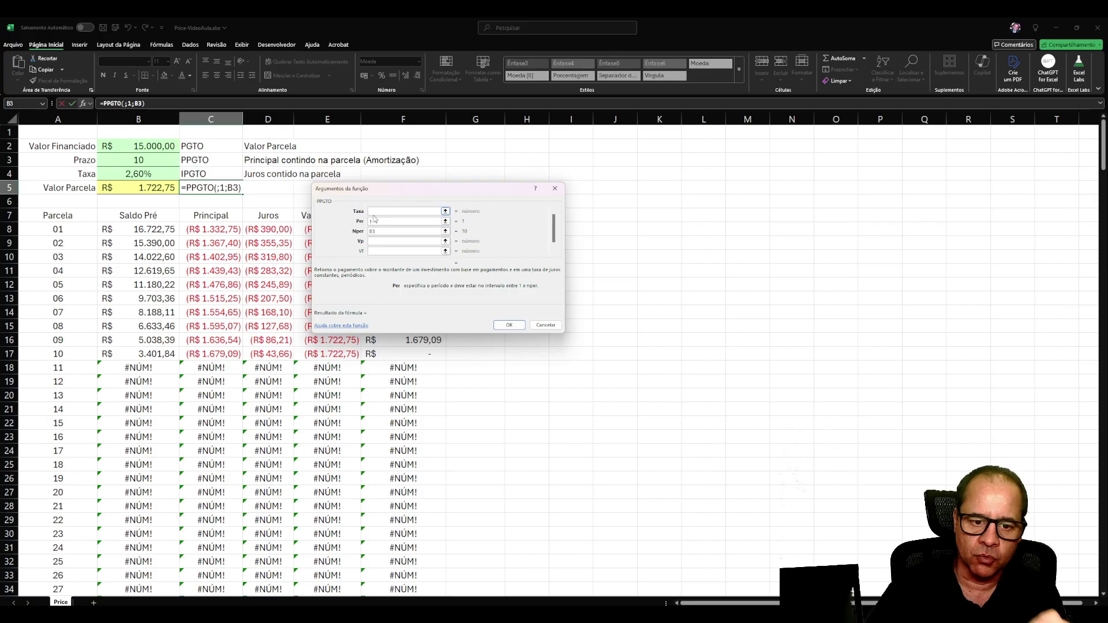
click(147, 173)
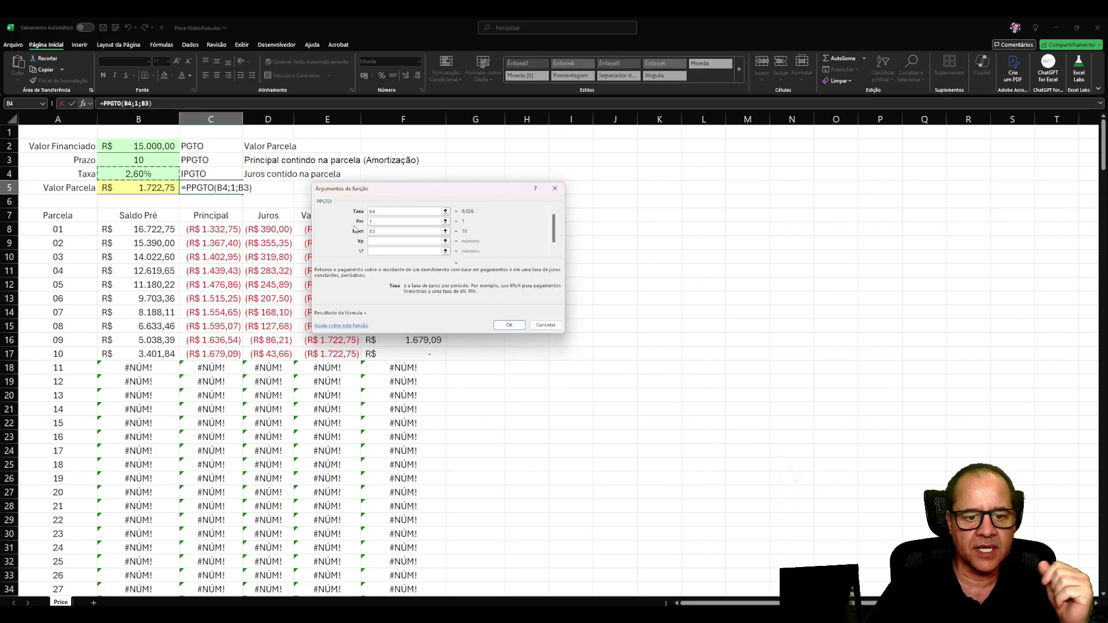
click(375, 241)
click(160, 147)
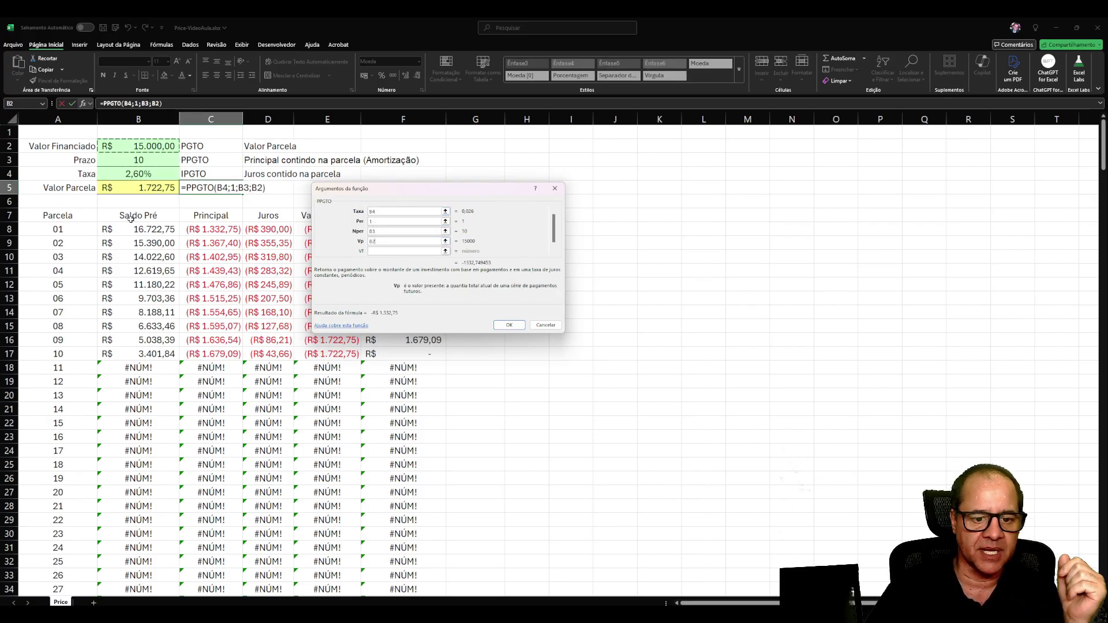
scroll(428, 231, down, 2)
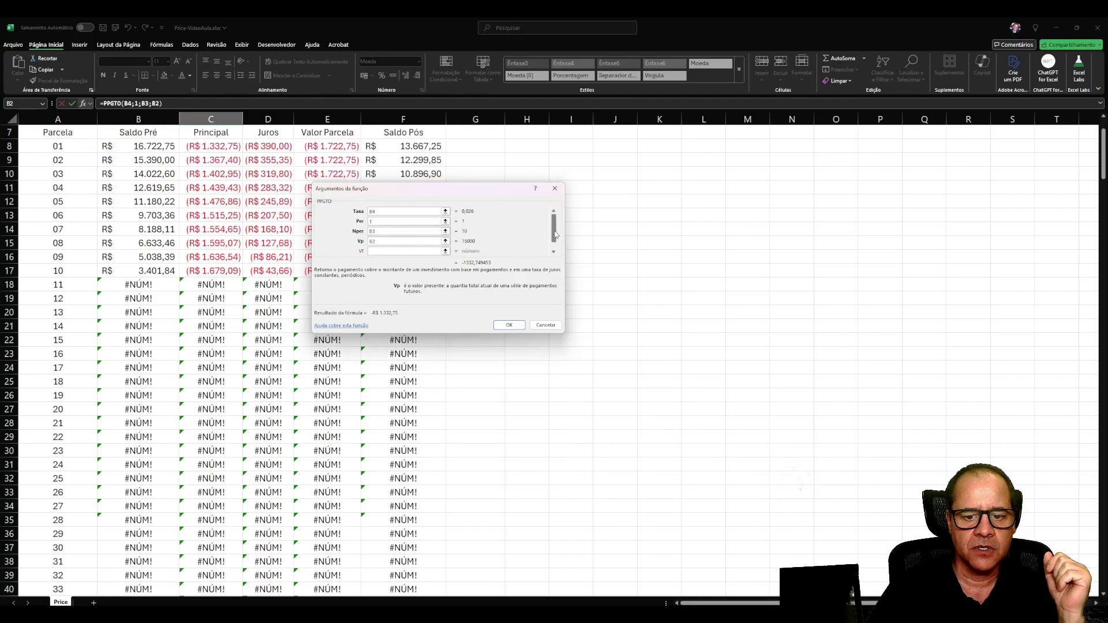
click(378, 249)
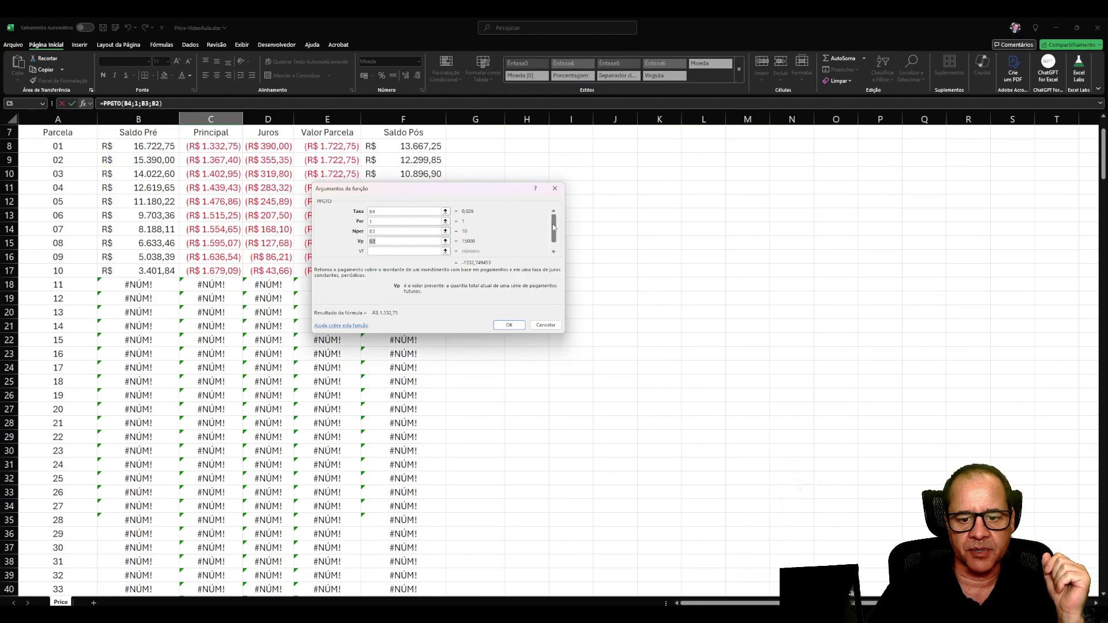
click(509, 325)
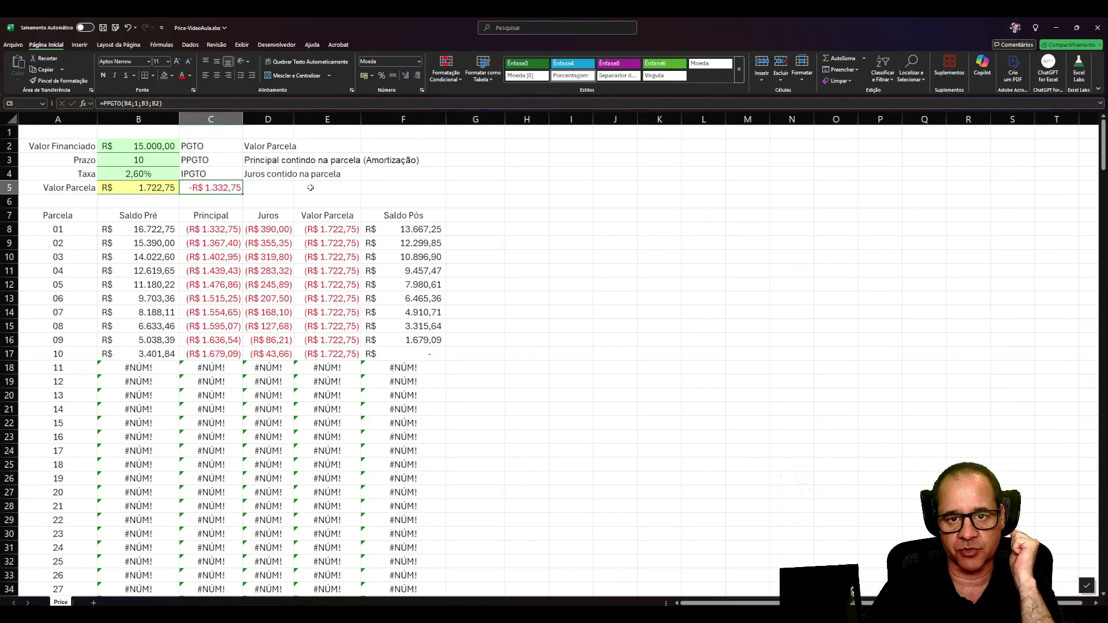
Step: Calculate the balance after the first amortization in D5 with =B2+C5, and clear the demonstration formula
click(149, 146)
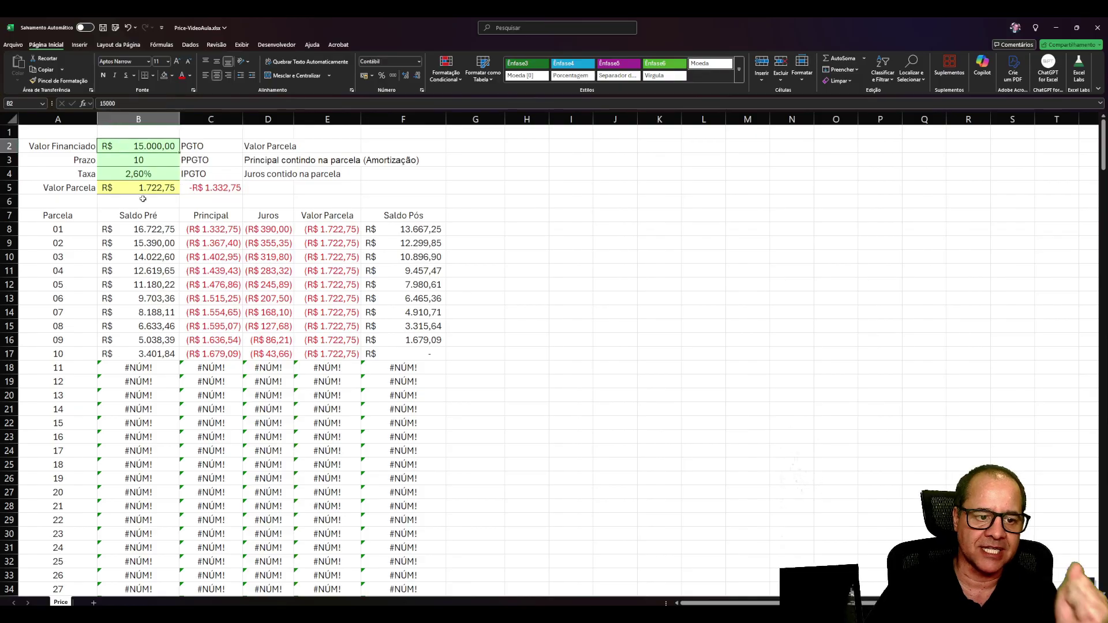
click(213, 190)
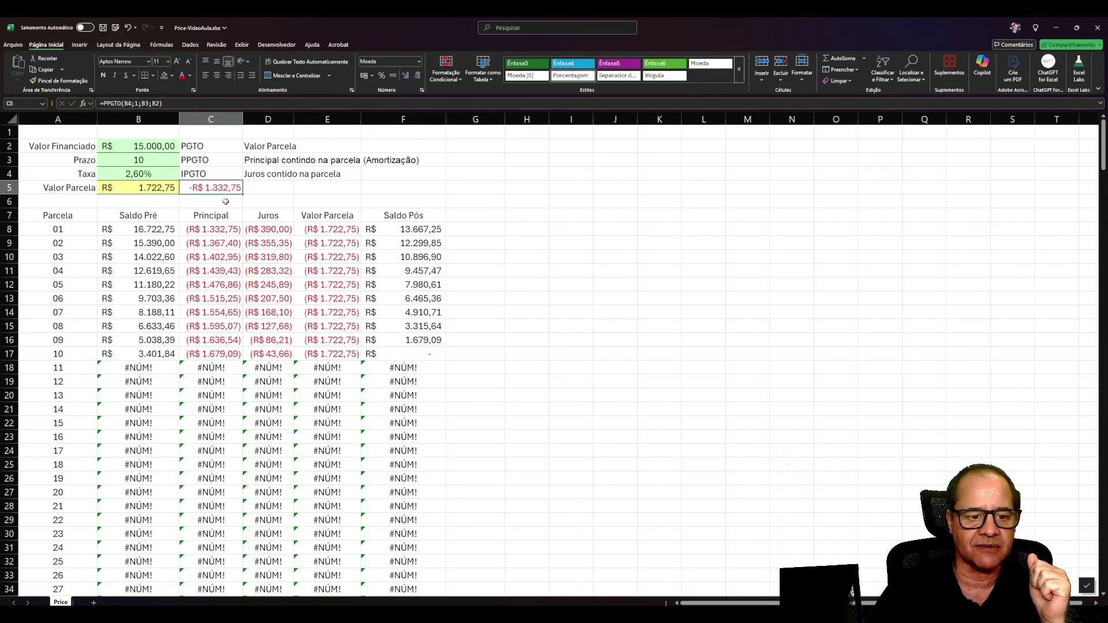
click(268, 192)
text(=)
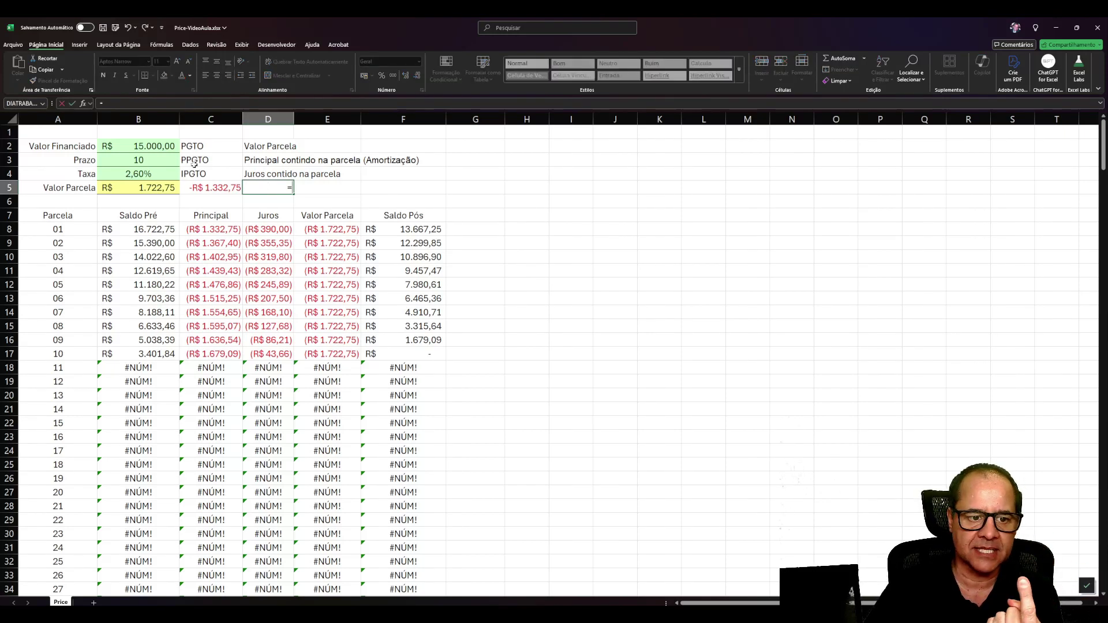
click(148, 147)
text(+)
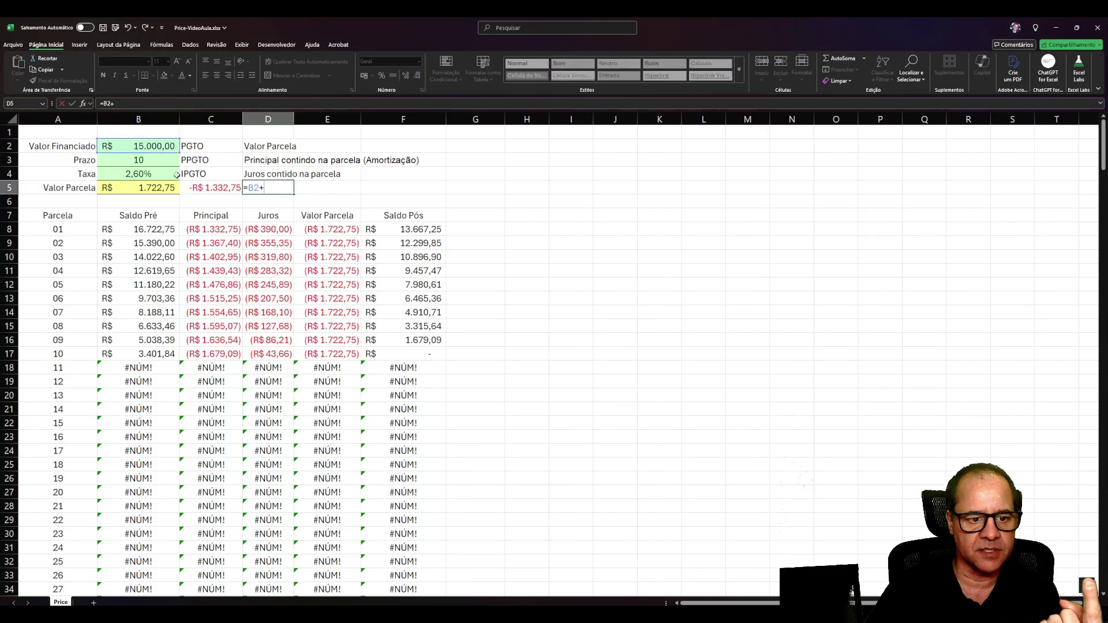
click(234, 189)
key(ctrl+Return)
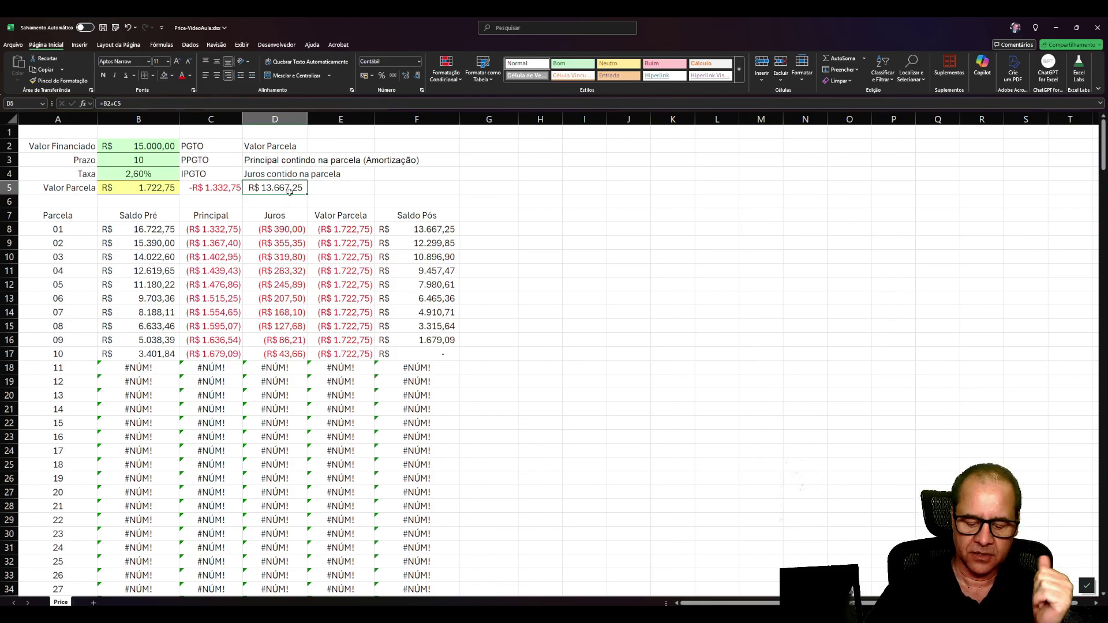
key(Delete)
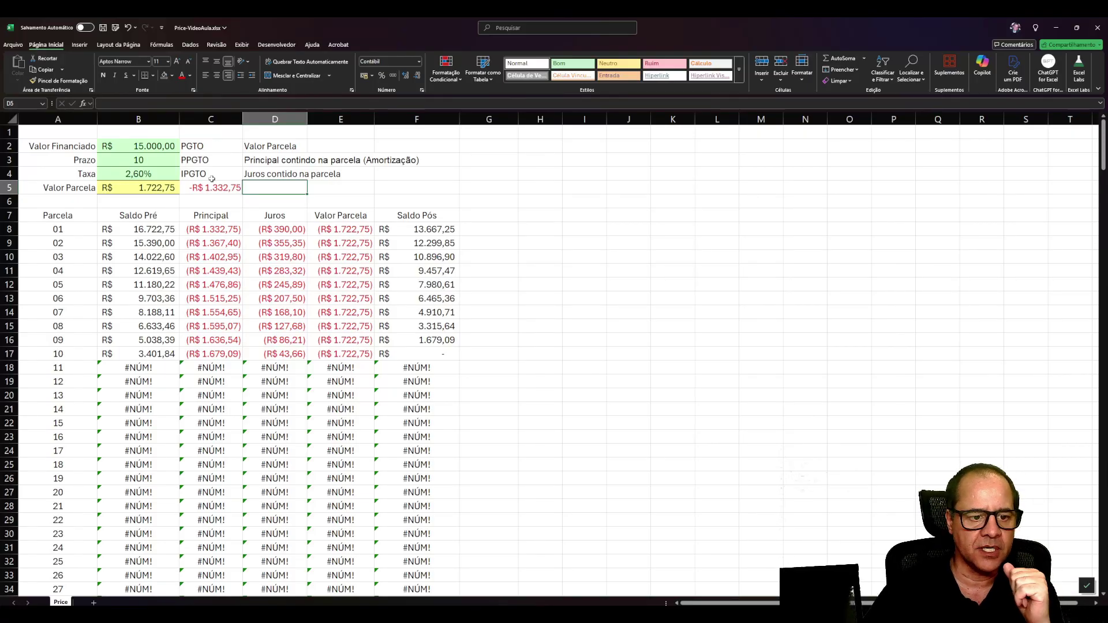
Step: Start an IPGTO formula in C6 and open its function arguments dialog
click(200, 160)
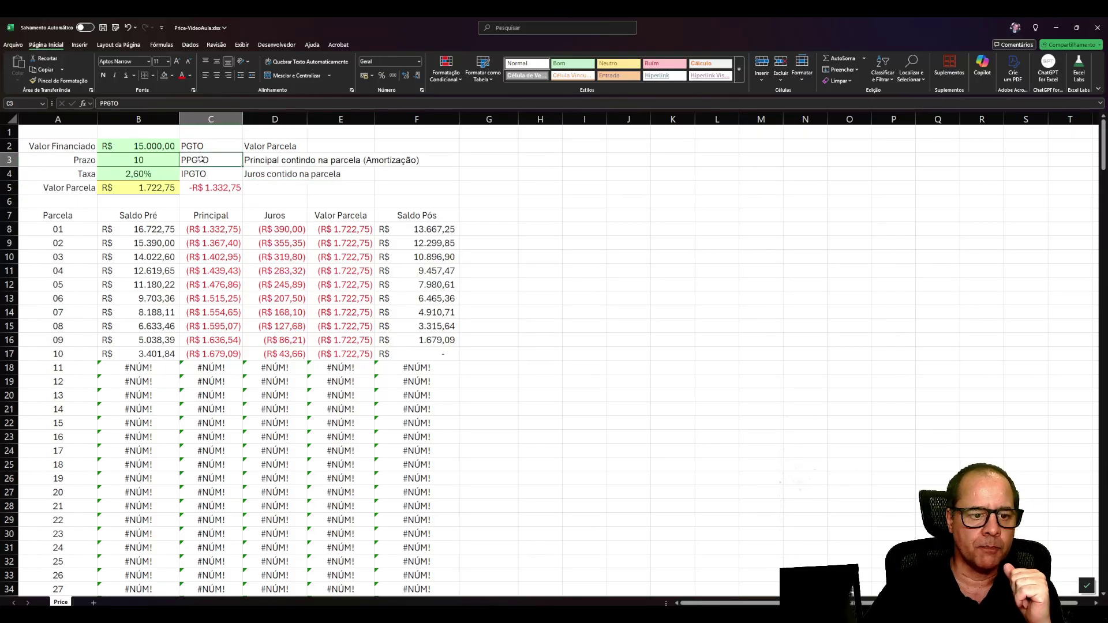
click(213, 199)
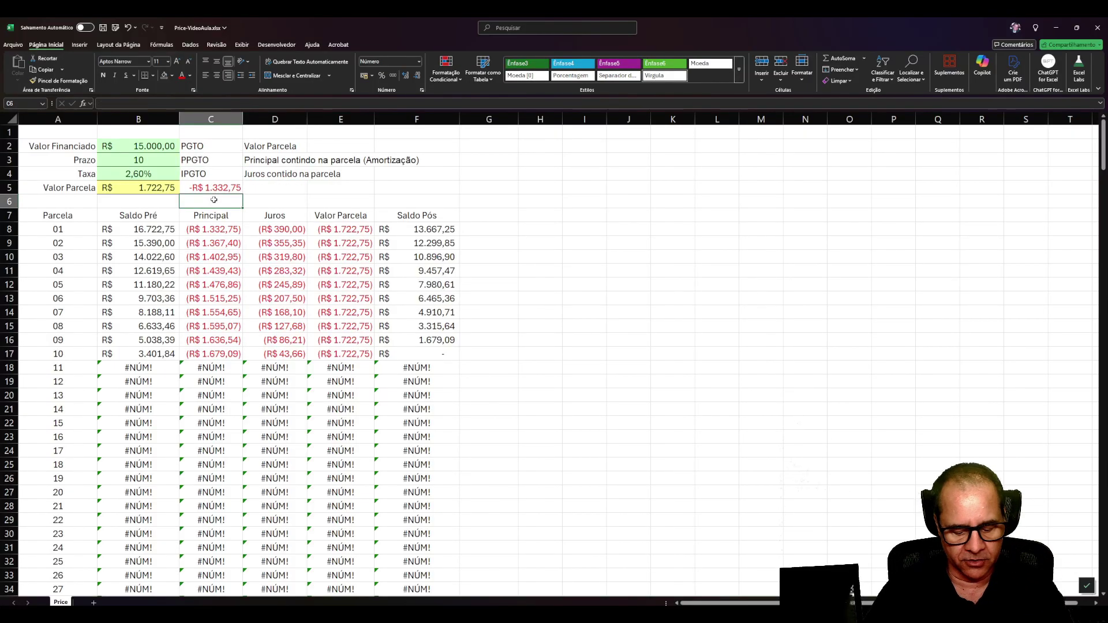
text(=)
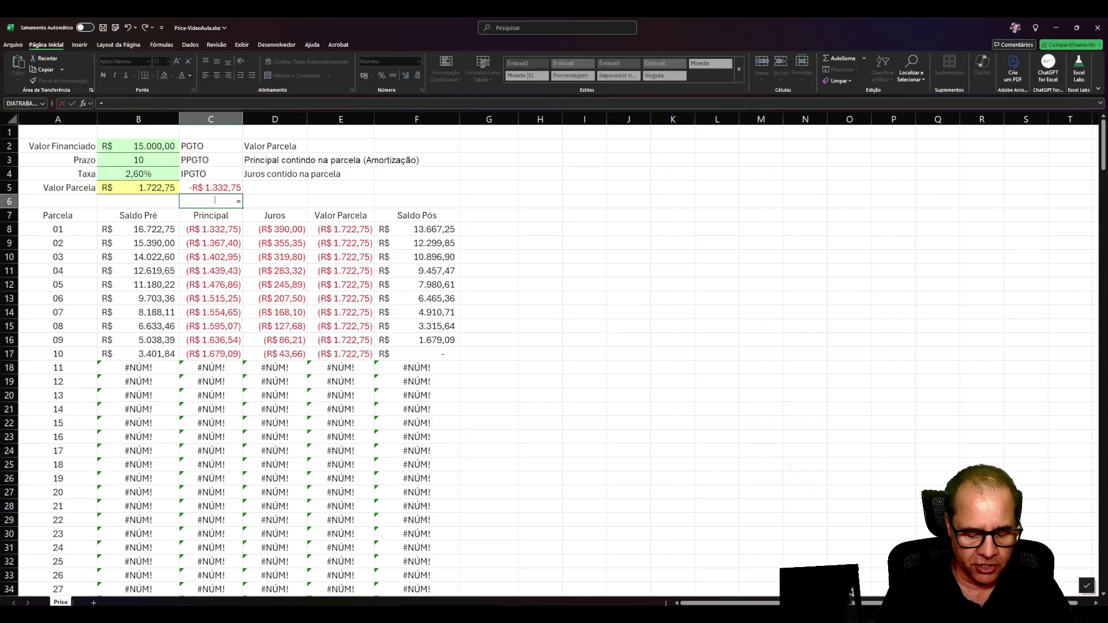
text(IPGTO()
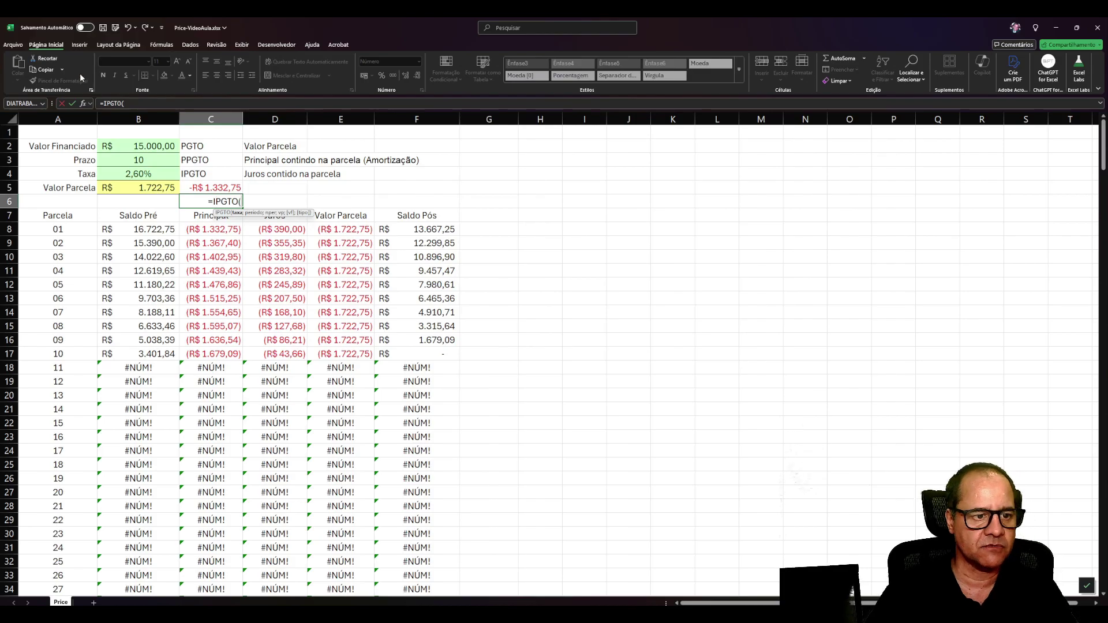
click(83, 103)
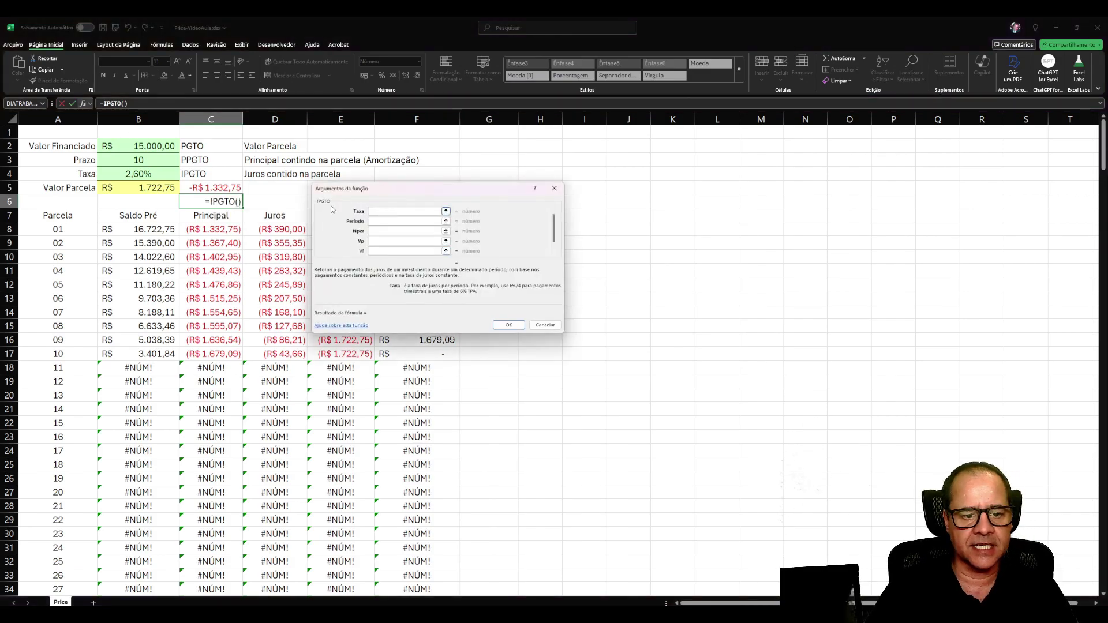
Step: Complete the C6 IPGTO formula with Taxa B4, Período 1, Nper B3 and Vp B2, and copy the currency format from C5 to C6
click(153, 171)
key(Tab)
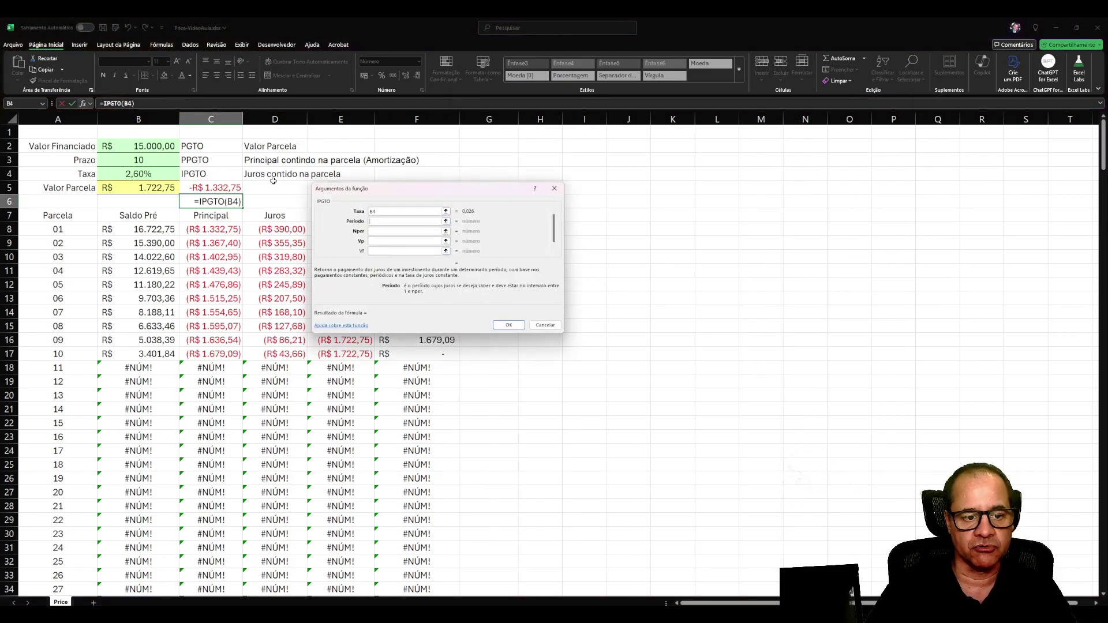
text(1)
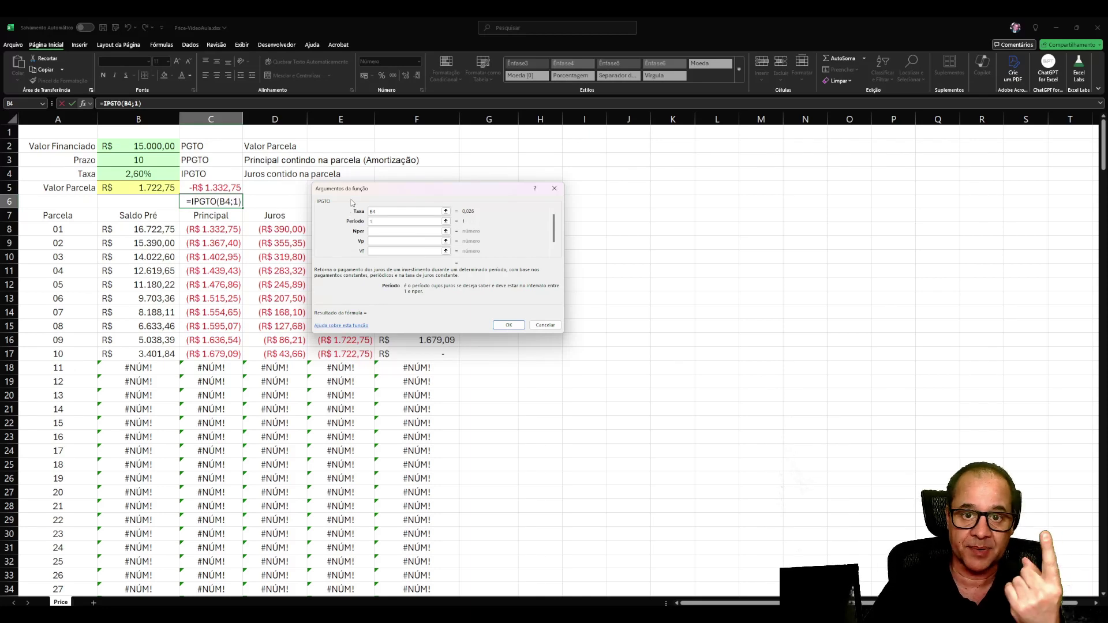
click(374, 232)
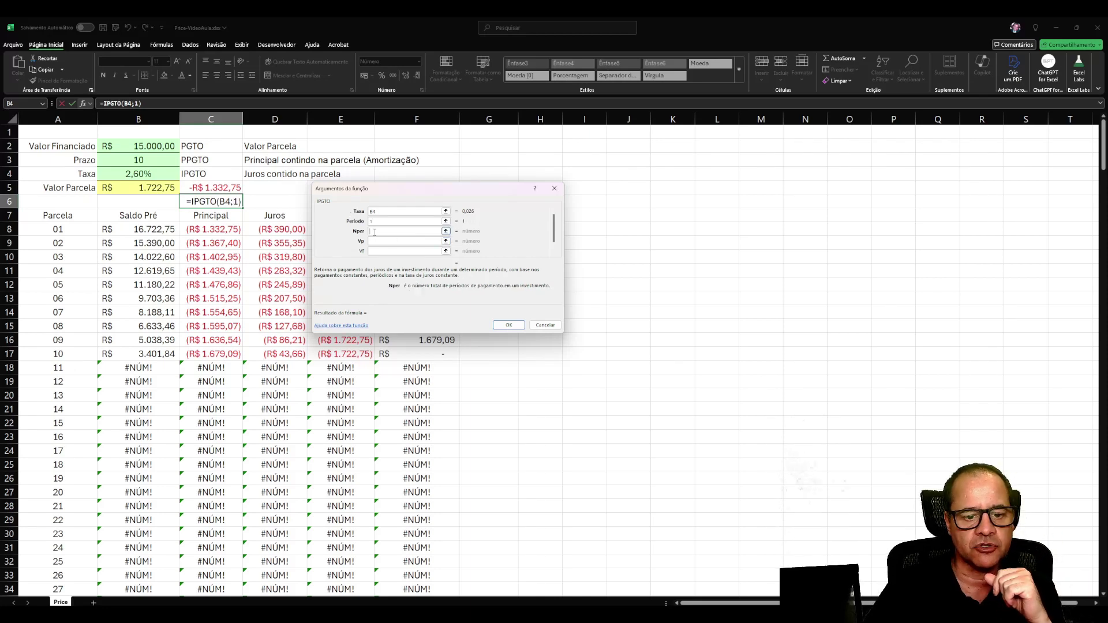
click(139, 161)
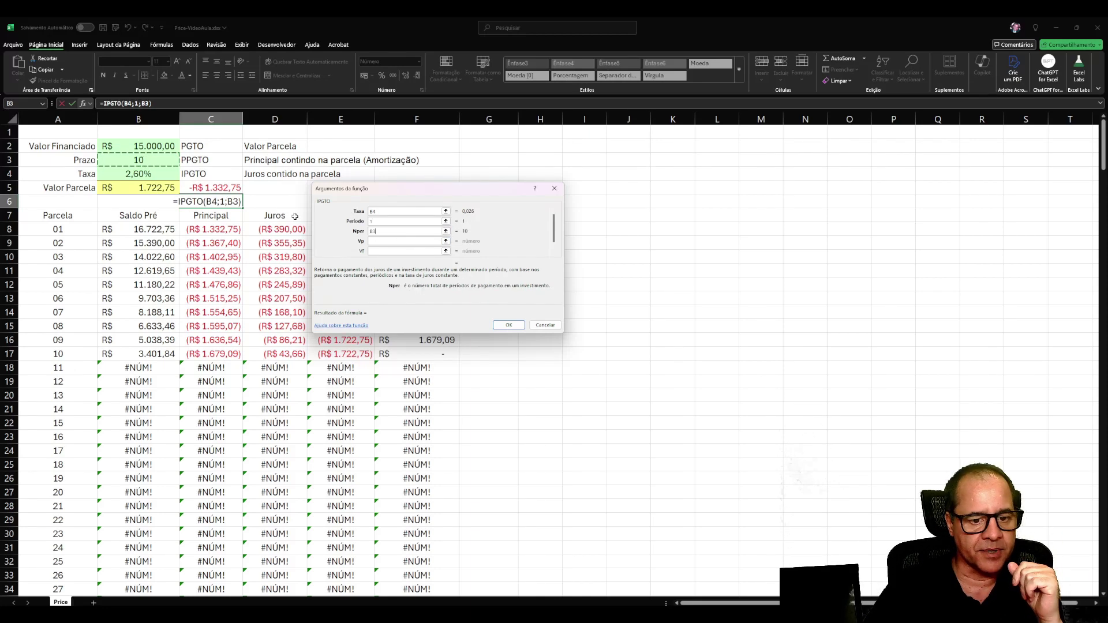
click(376, 243)
click(145, 147)
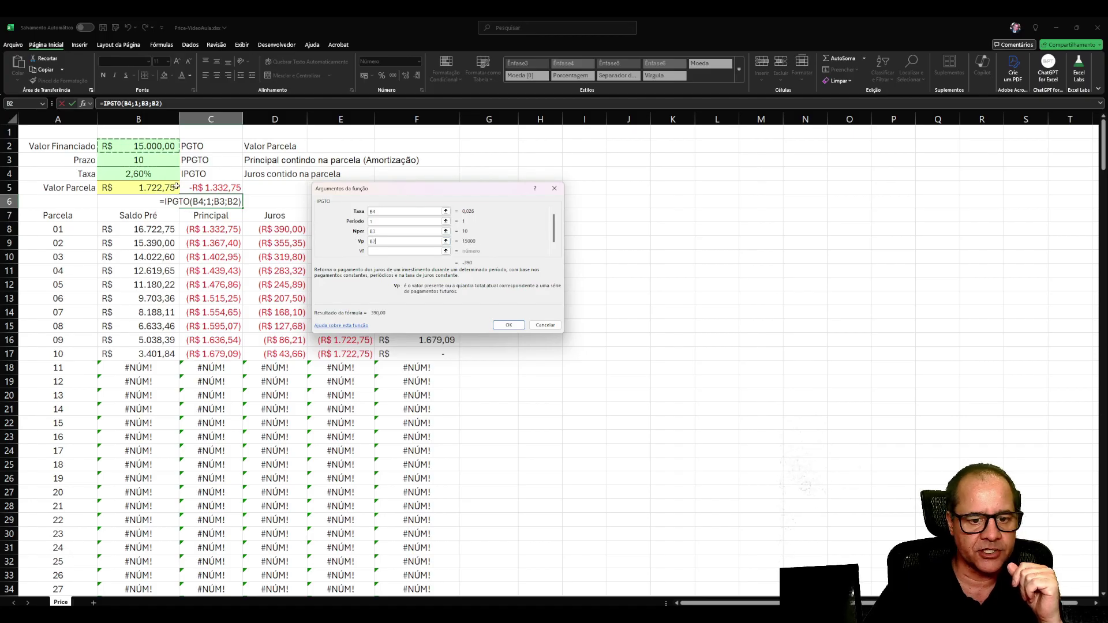
click(499, 327)
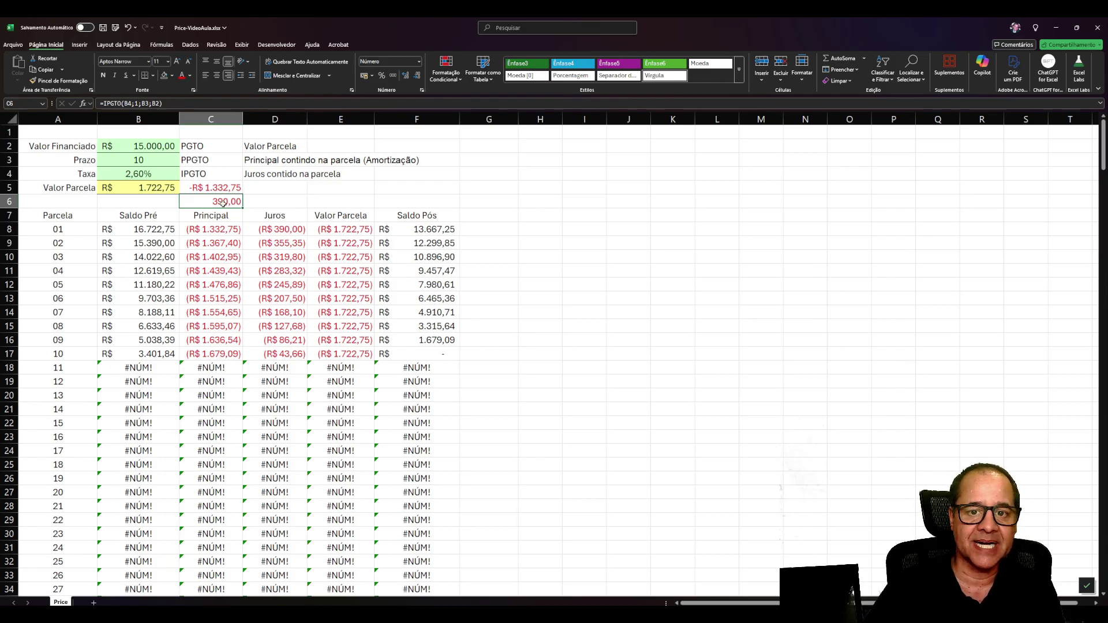
click(214, 187)
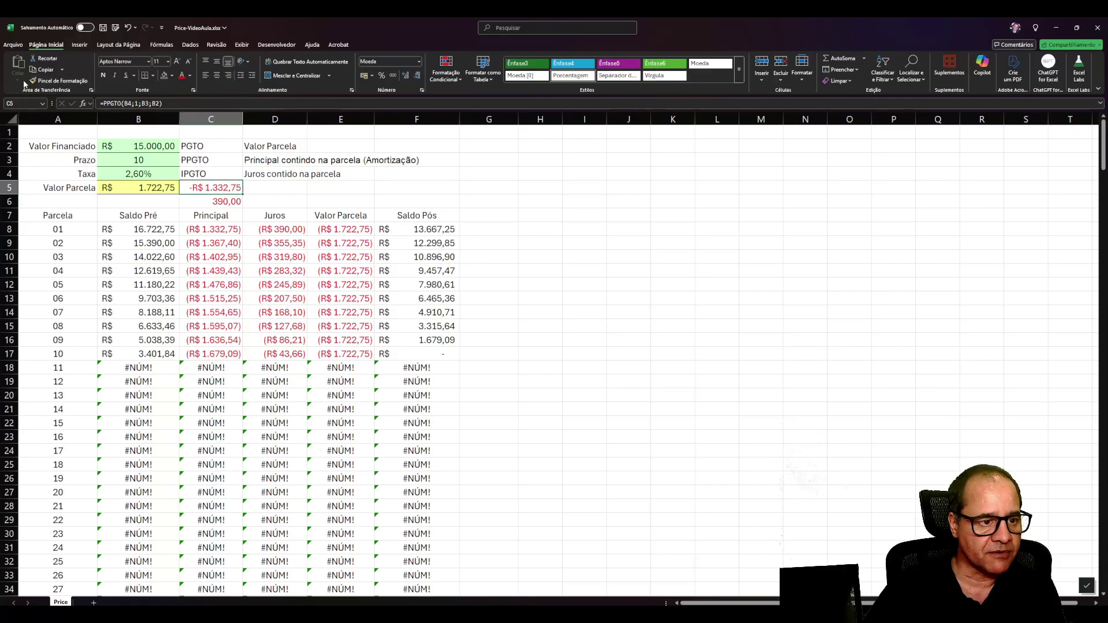
click(214, 201)
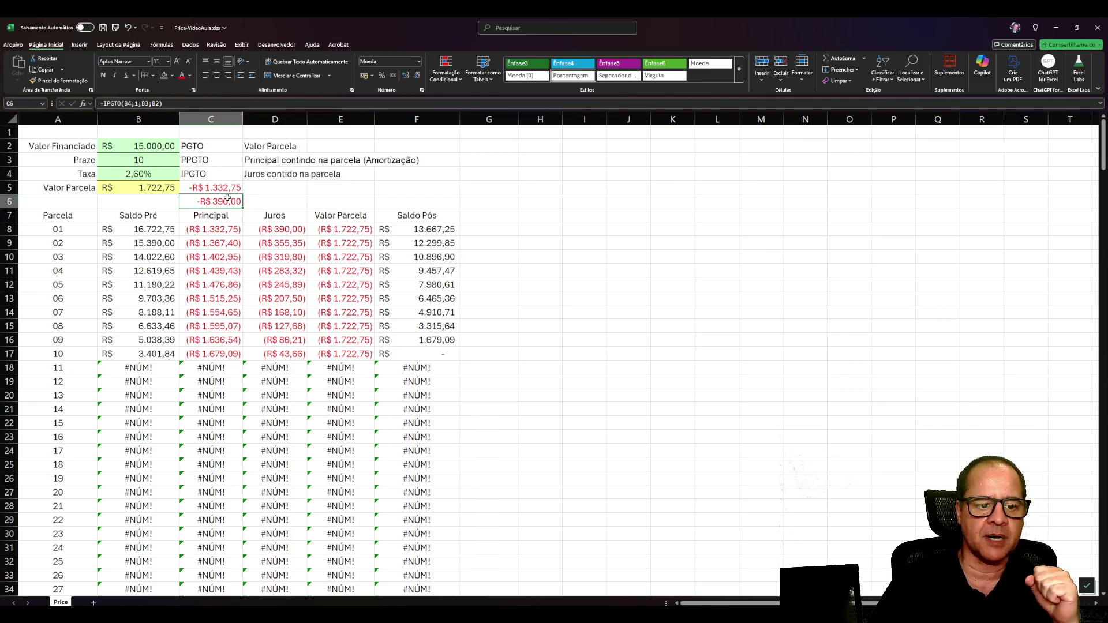
Step: Add the principal and interest portions in D5 with =C5+C6 and compare the sum with the Valor Parcela in B5
click(256, 191)
text(-=)
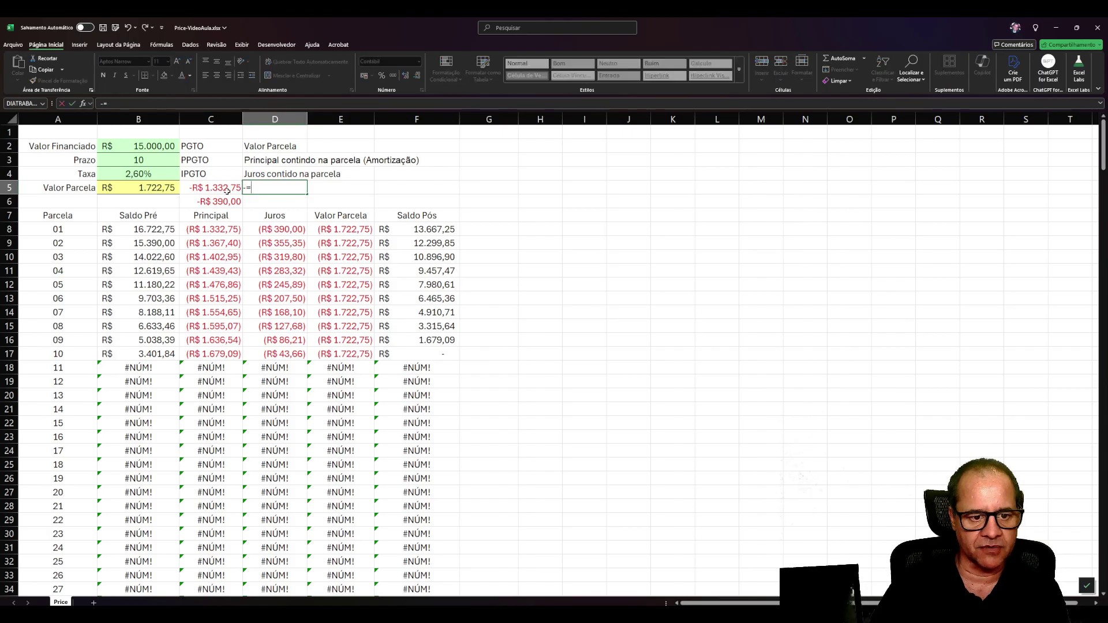
click(219, 188)
text(=)
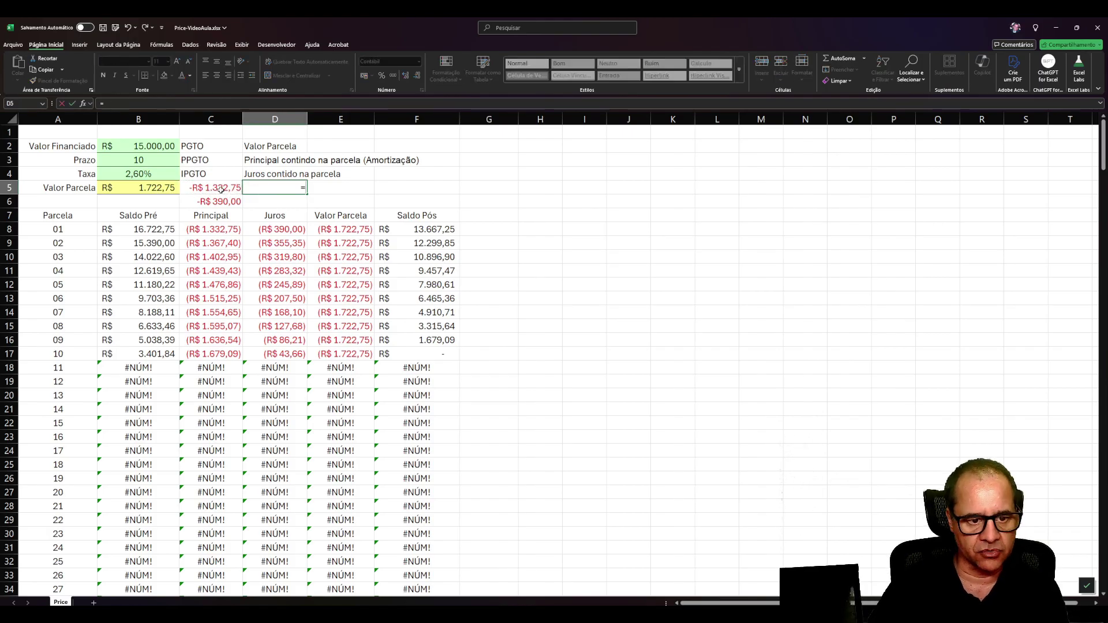
click(220, 189)
text(+)
click(225, 202)
key(Return)
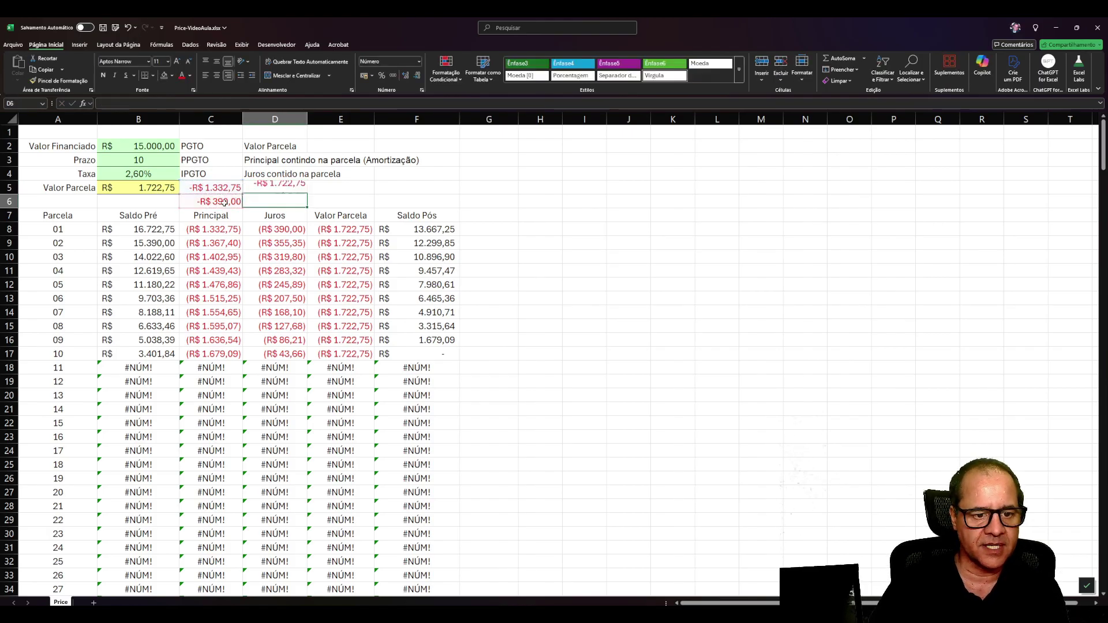
click(165, 187)
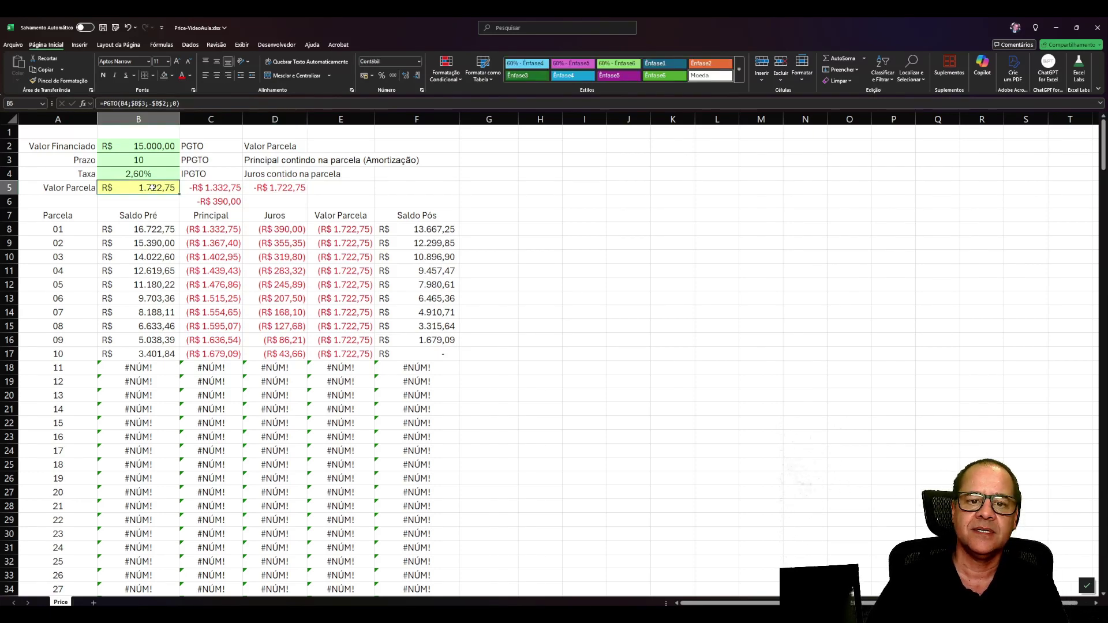
Step: Review the PPGTO and IPGTO demonstration results and clear the formulas in C5:D6
drag(230, 190, 230, 200)
click(222, 189)
click(208, 163)
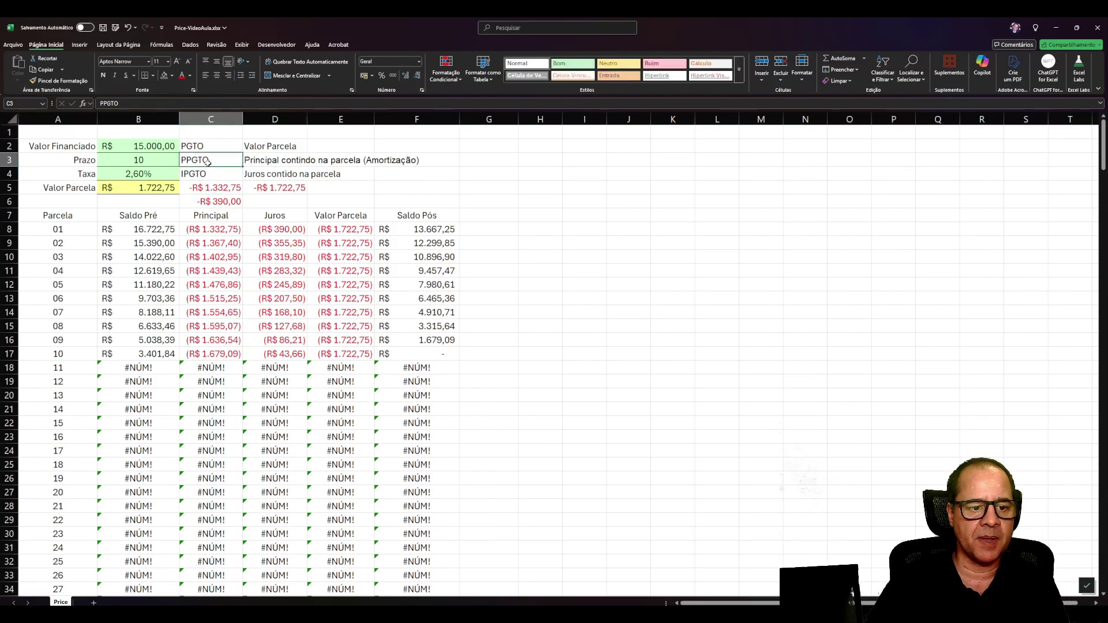
click(212, 169)
click(216, 189)
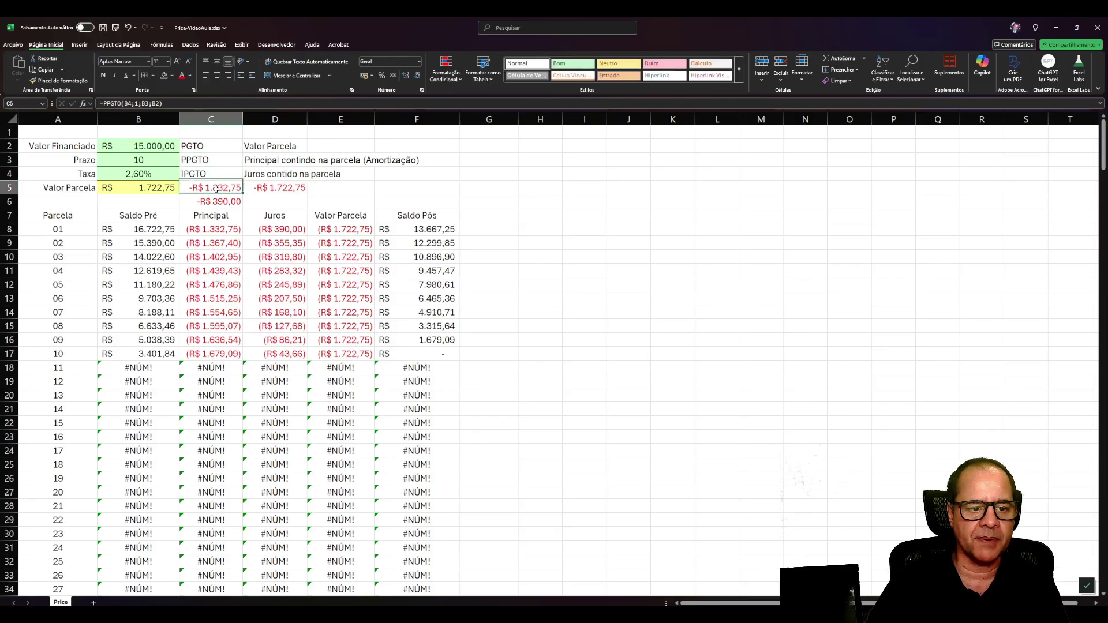
drag(216, 189, 216, 201)
click(216, 200)
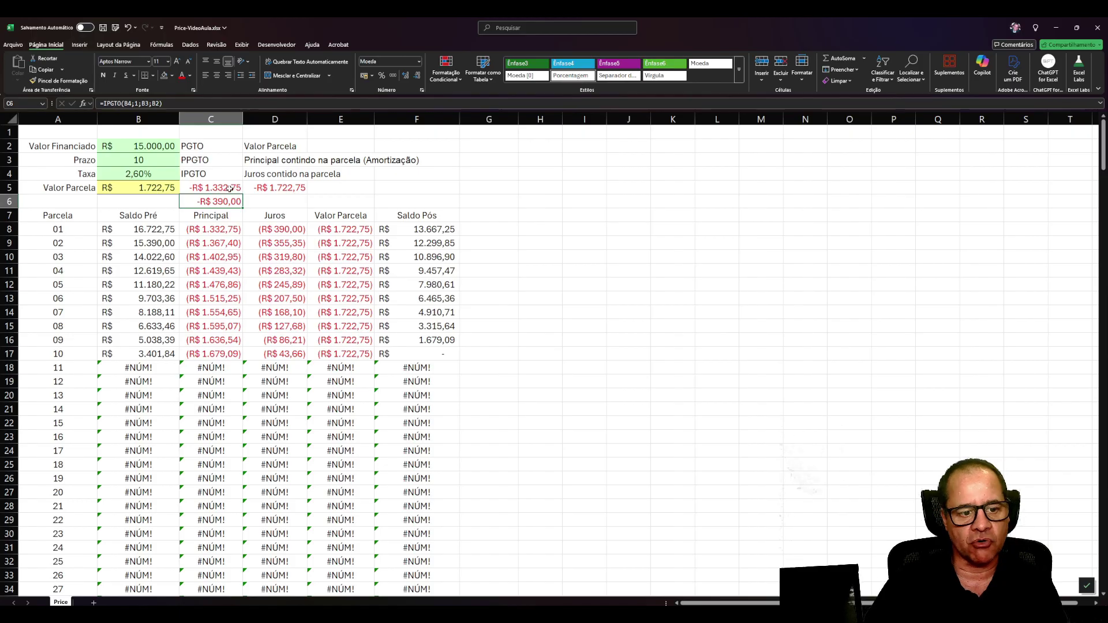
drag(222, 188, 260, 196)
key(Delete)
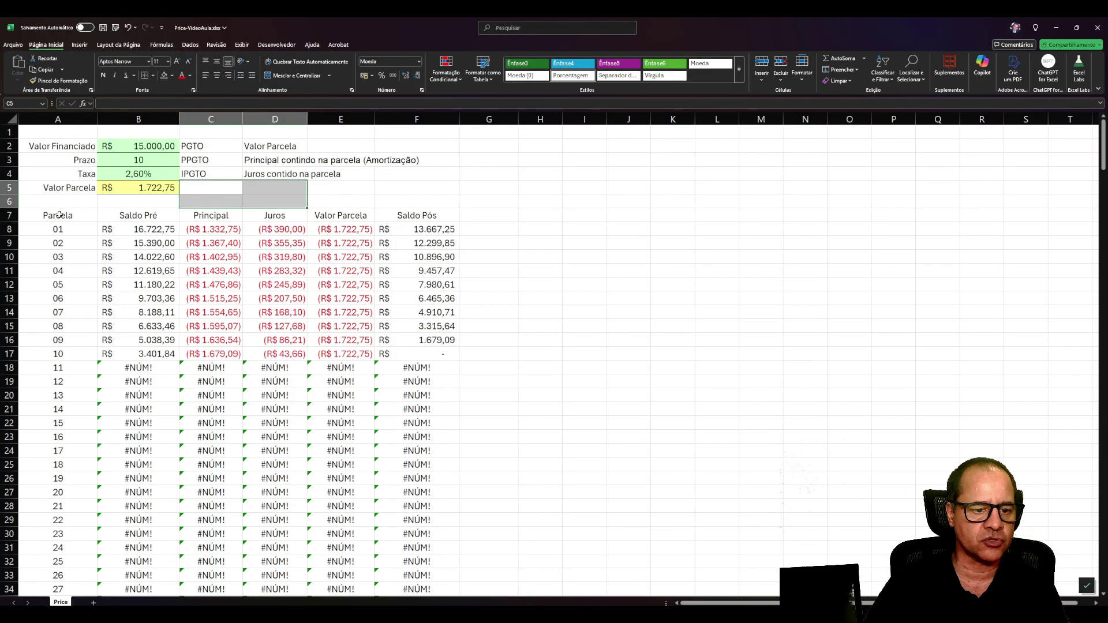
Step: Examine the Parcela, Saldo Pré, Saldo Pós, Principal and Juros columns, including the first instalment's formulas in C8 and D8
drag(59, 215, 55, 279)
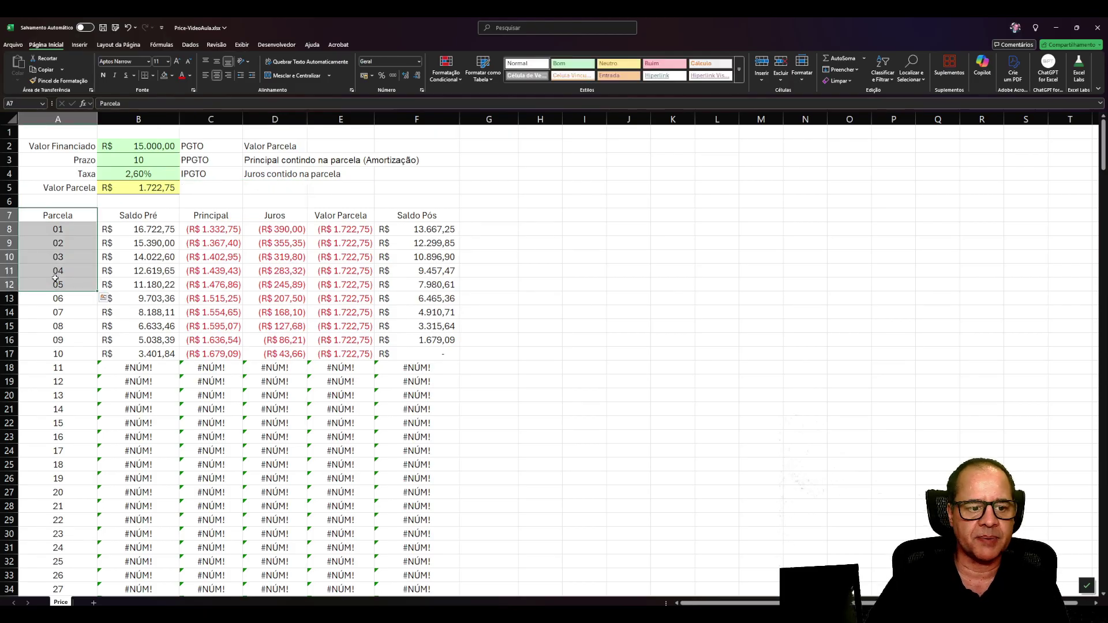
drag(148, 216, 143, 258)
drag(419, 216, 419, 271)
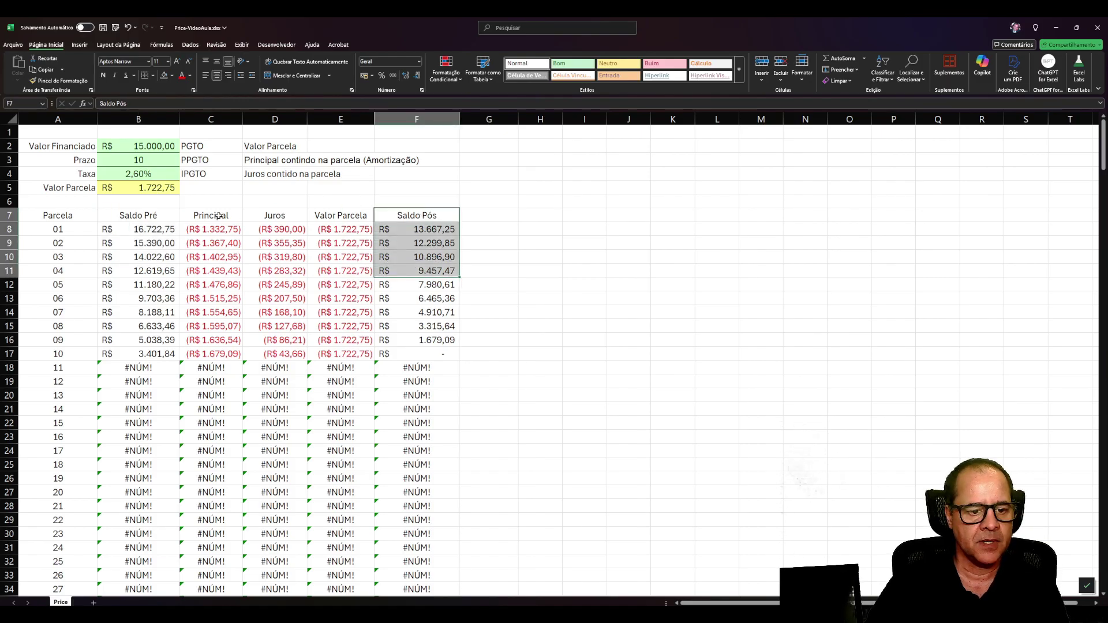
drag(218, 215, 272, 240)
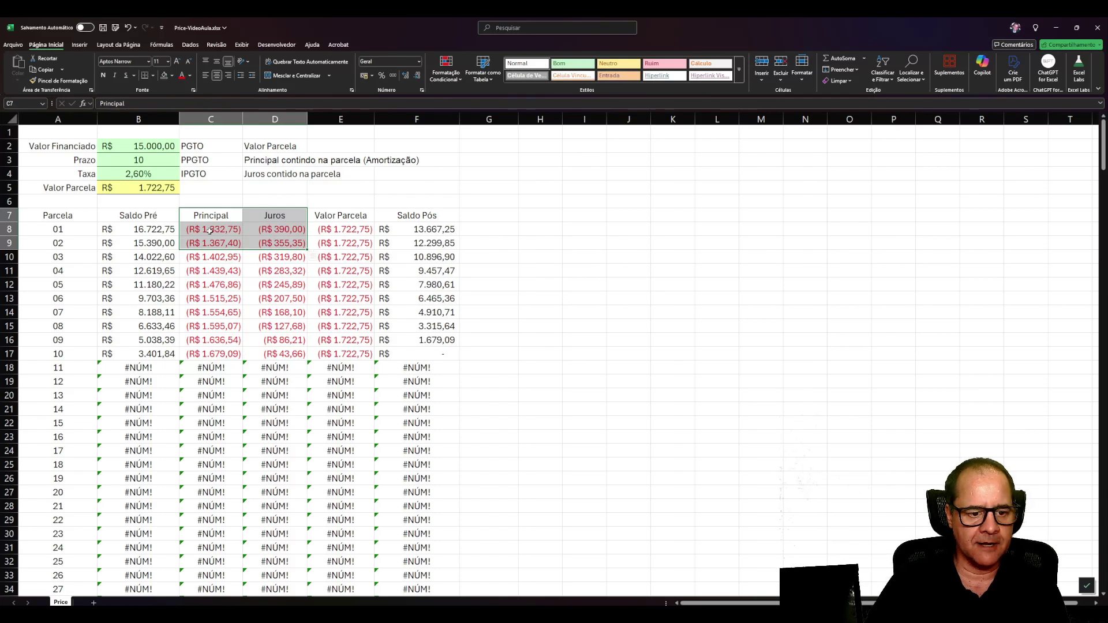
click(209, 230)
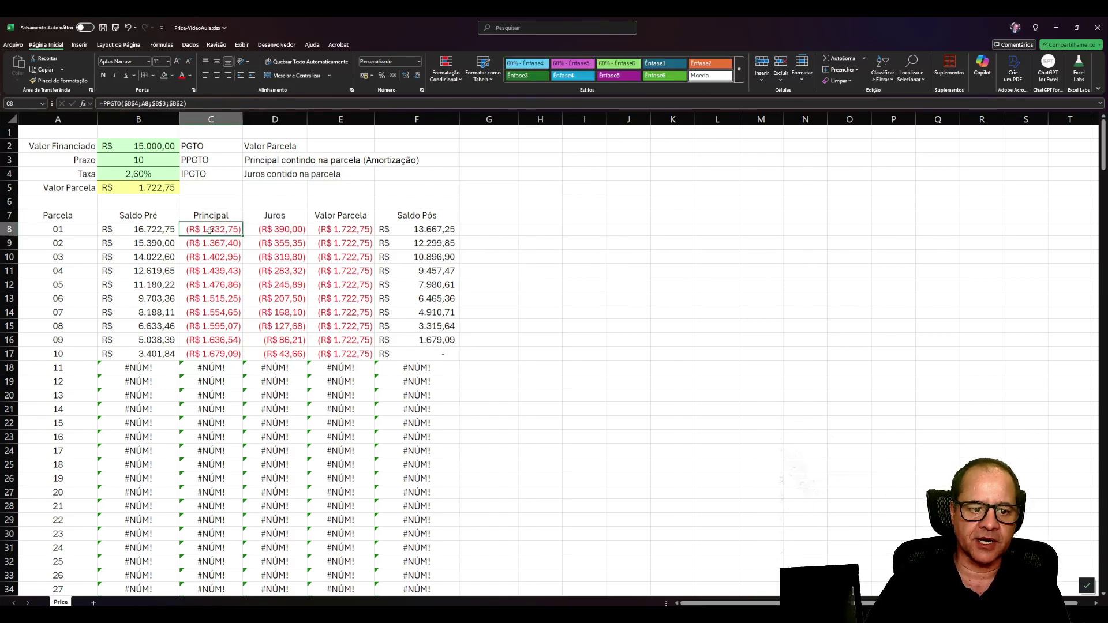
click(280, 229)
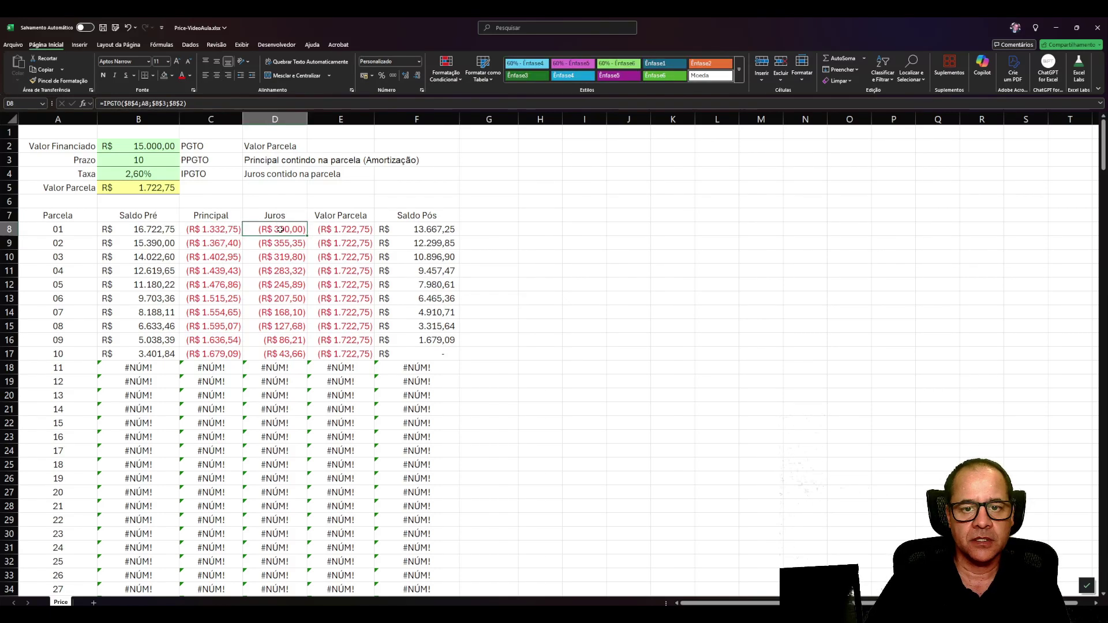
Step: Set the Per argument of the PPGTO formula in C8 to the instalment number in A8 and accept the formula
click(218, 230)
click(83, 103)
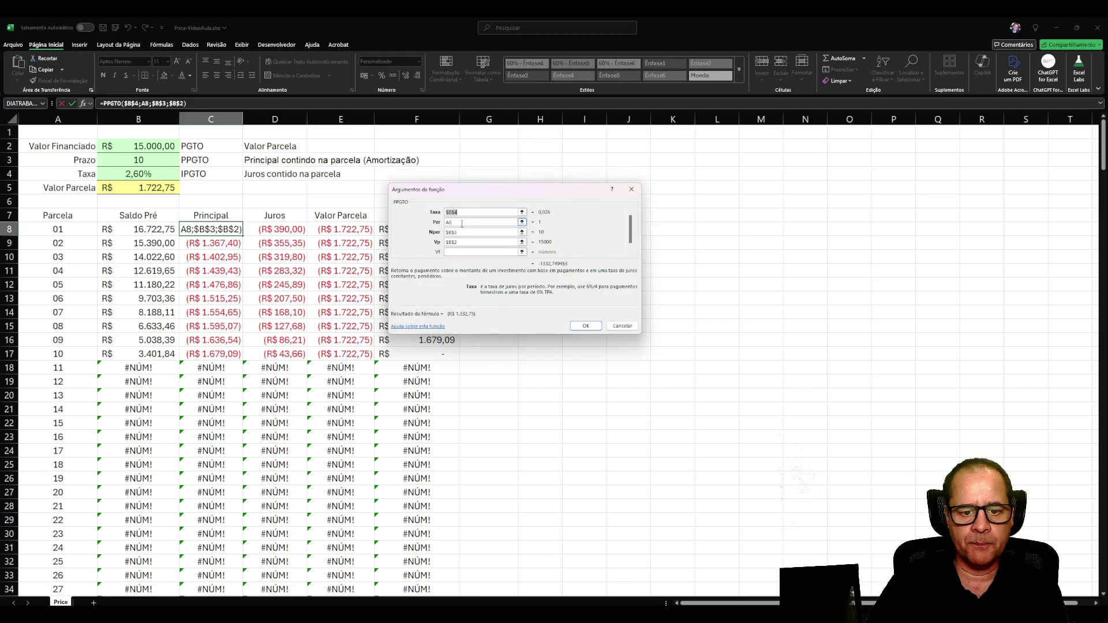
key(Tab)
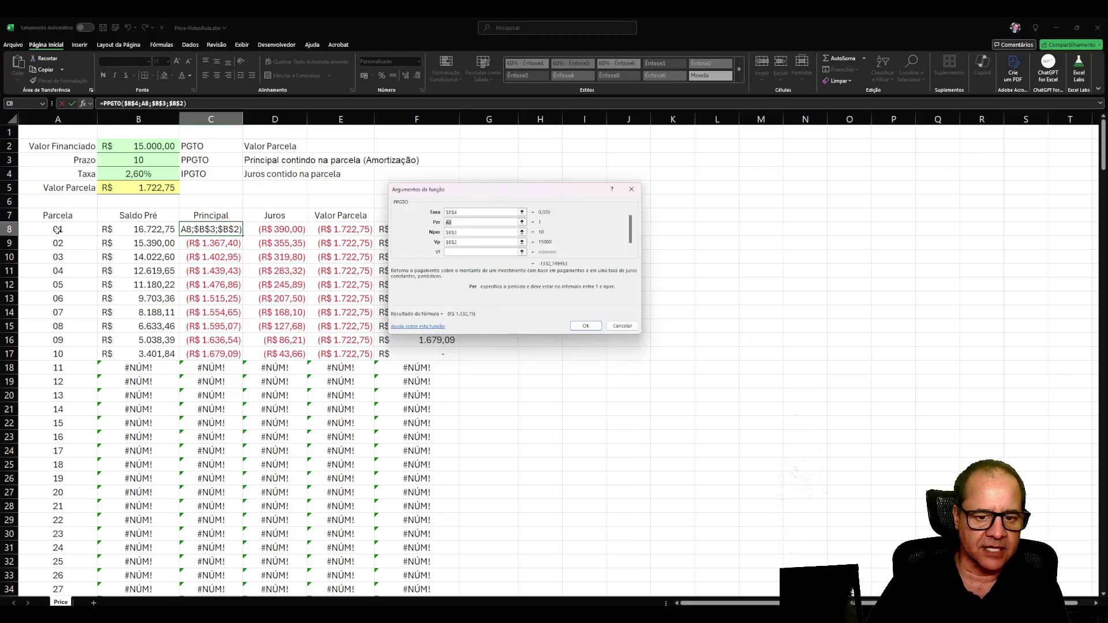
click(58, 229)
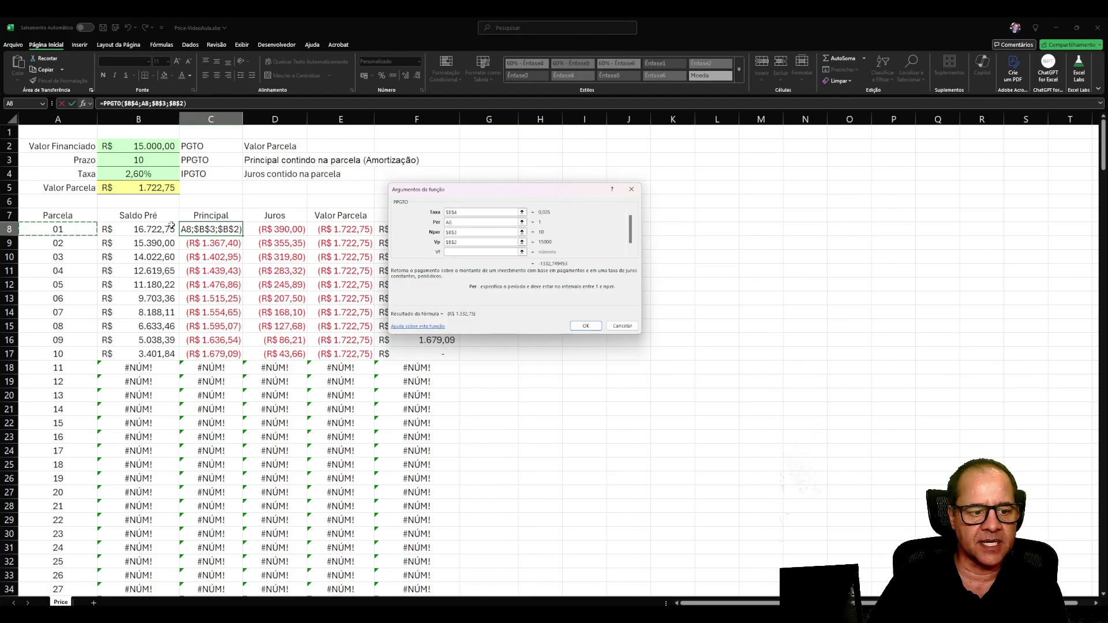
click(578, 326)
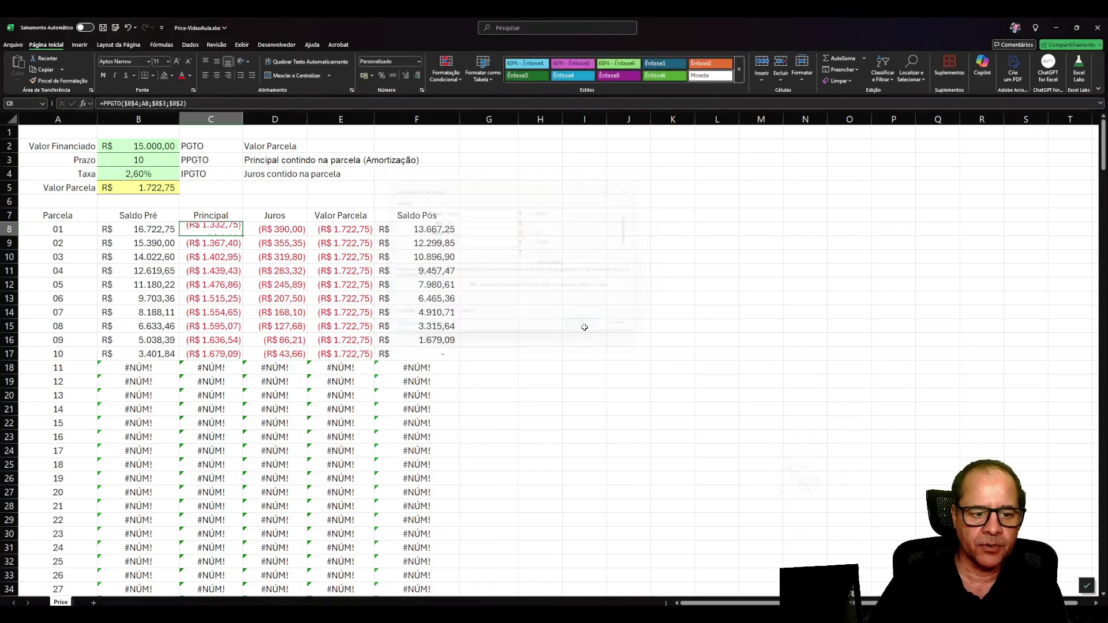
Step: Set Taxa in the C8 PPGTO formula to the absolute reference $B$4 and fill the formula down the Principal column
click(83, 103)
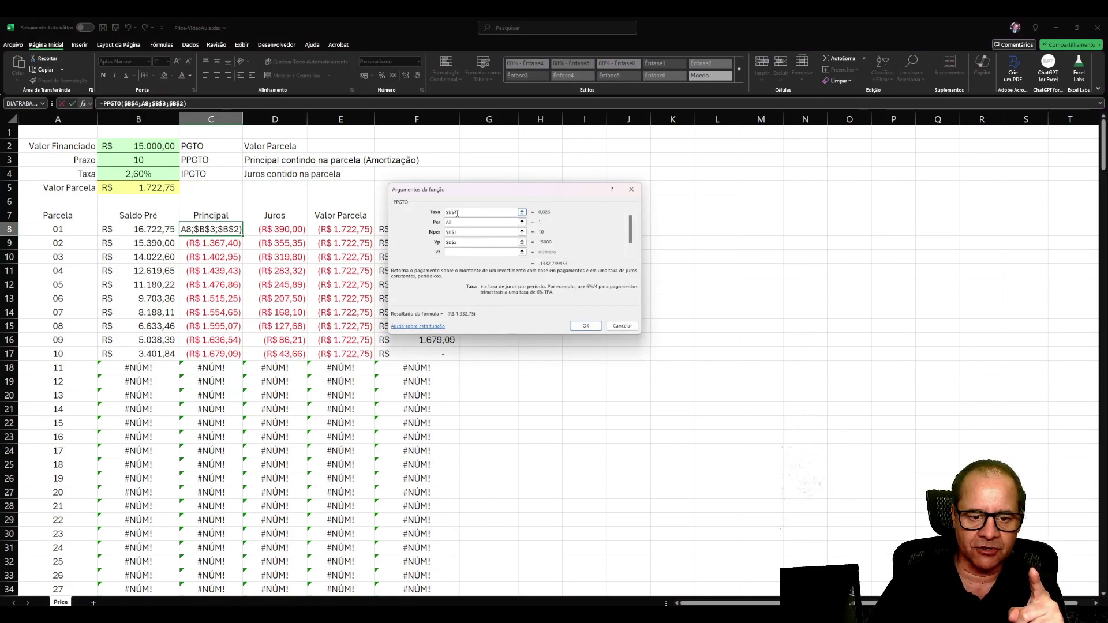
click(149, 174)
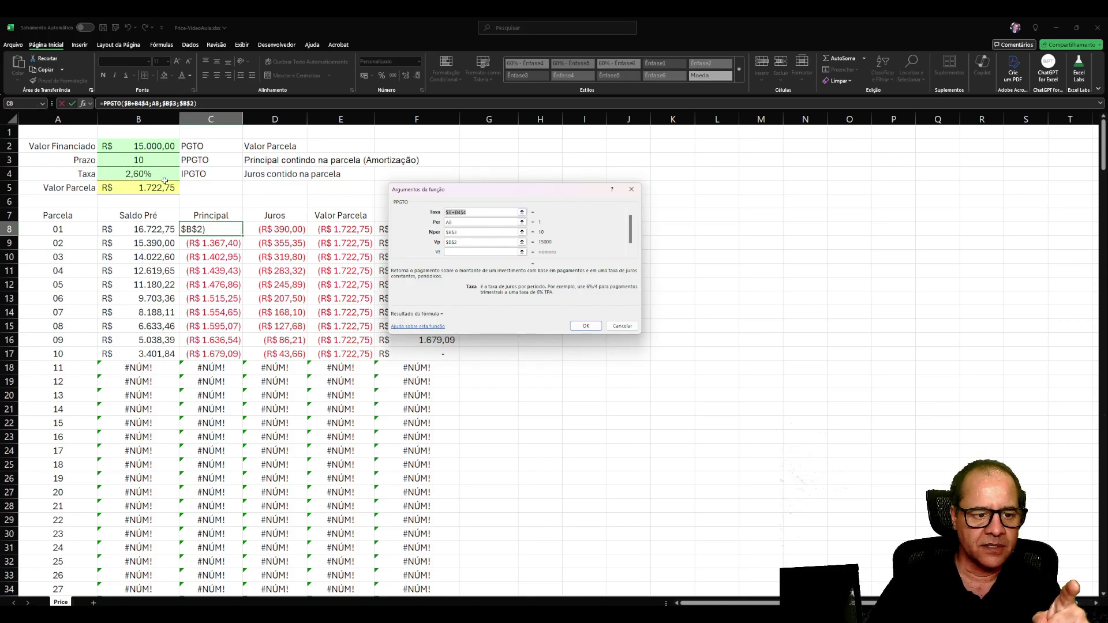
click(162, 176)
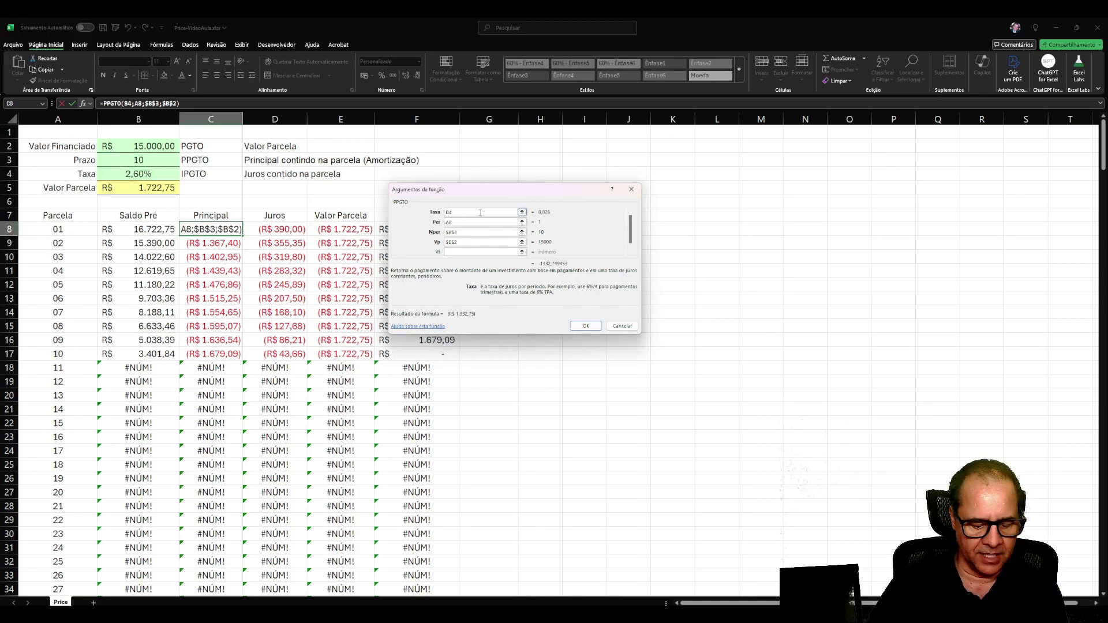
key(F4)
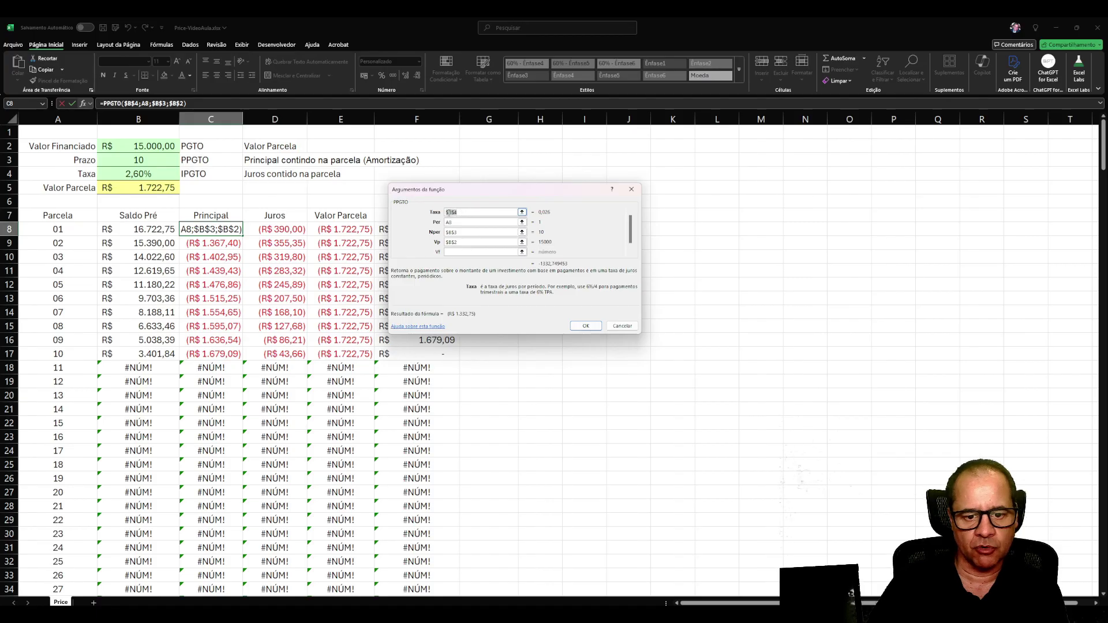
click(585, 326)
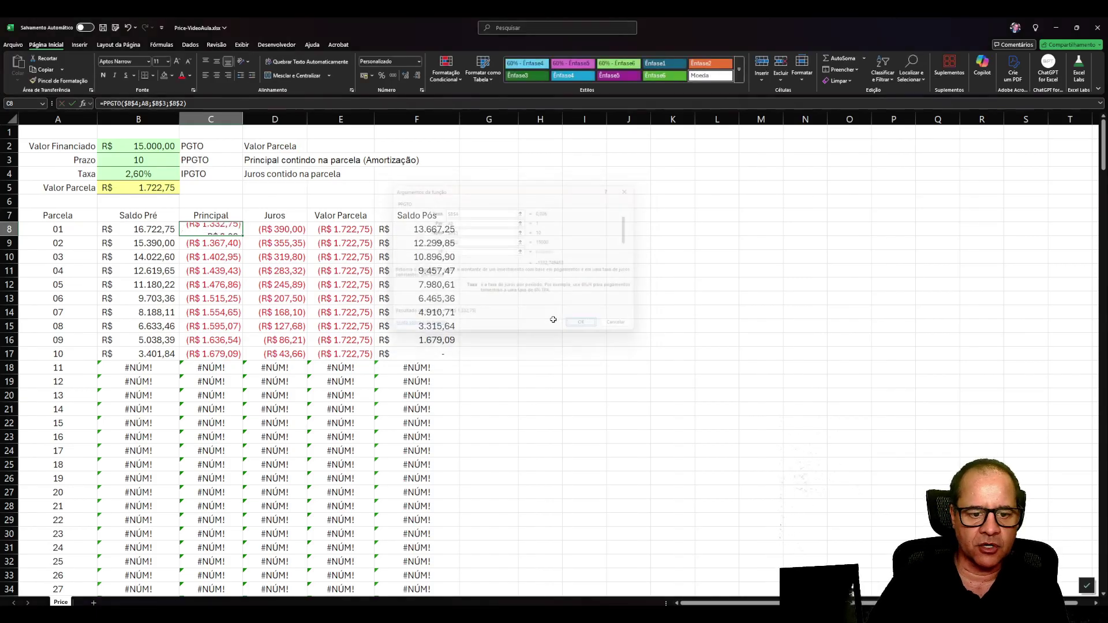
drag(242, 237, 242, 347)
Step: Inspect the PPGTO formulas in C8 to C11 to check how the period reference changes from row to row
double_click(217, 230)
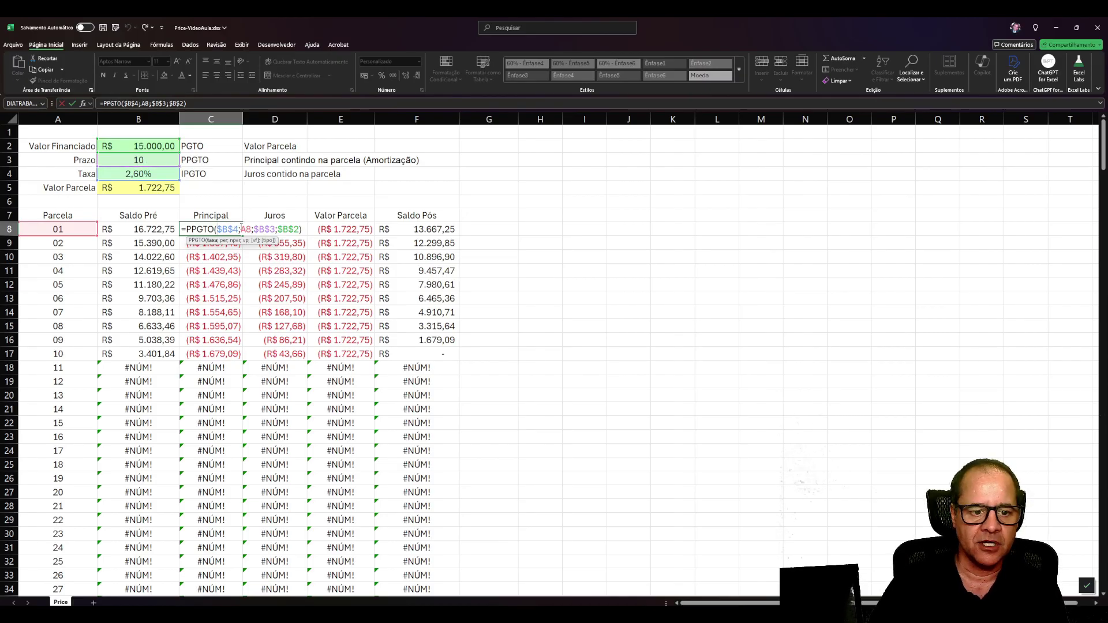
double_click(246, 229)
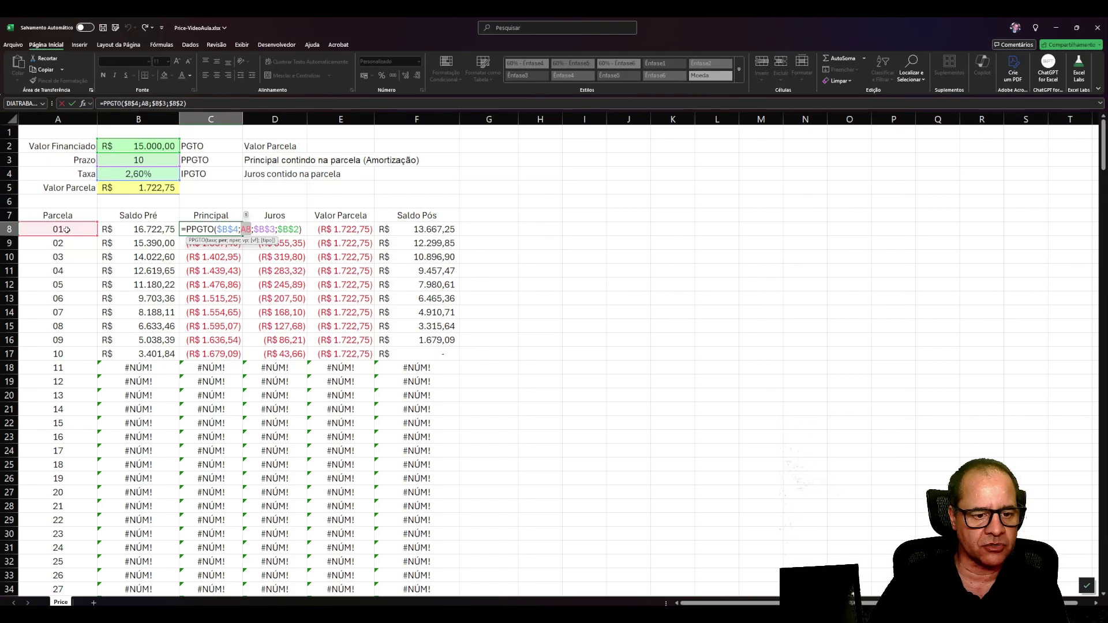
key(Return)
double_click(206, 243)
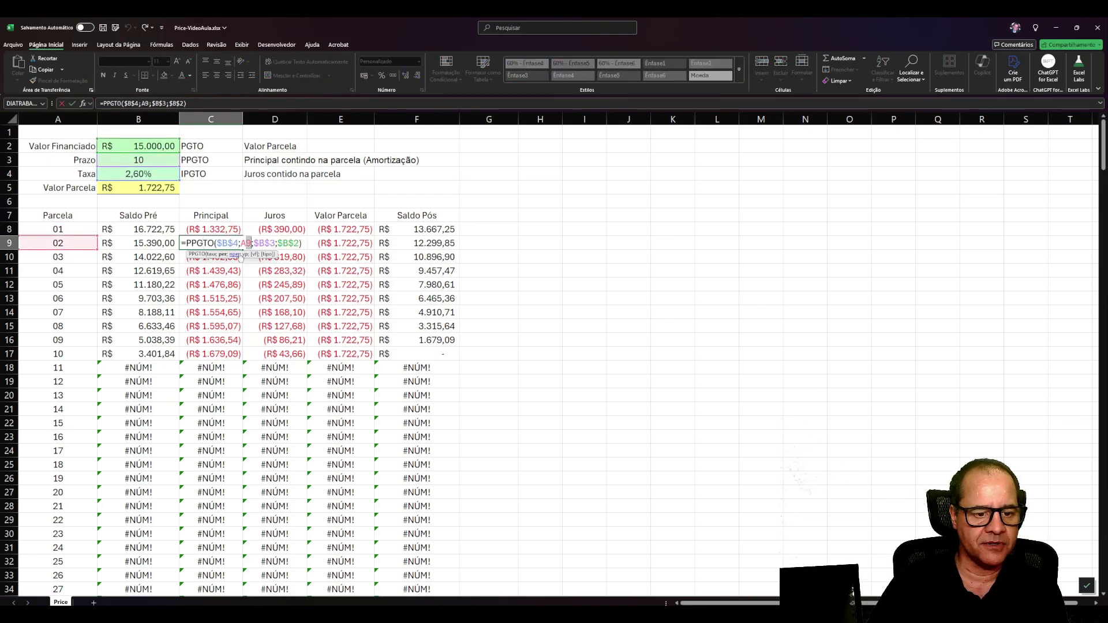
key(Return)
double_click(223, 256)
key(Return)
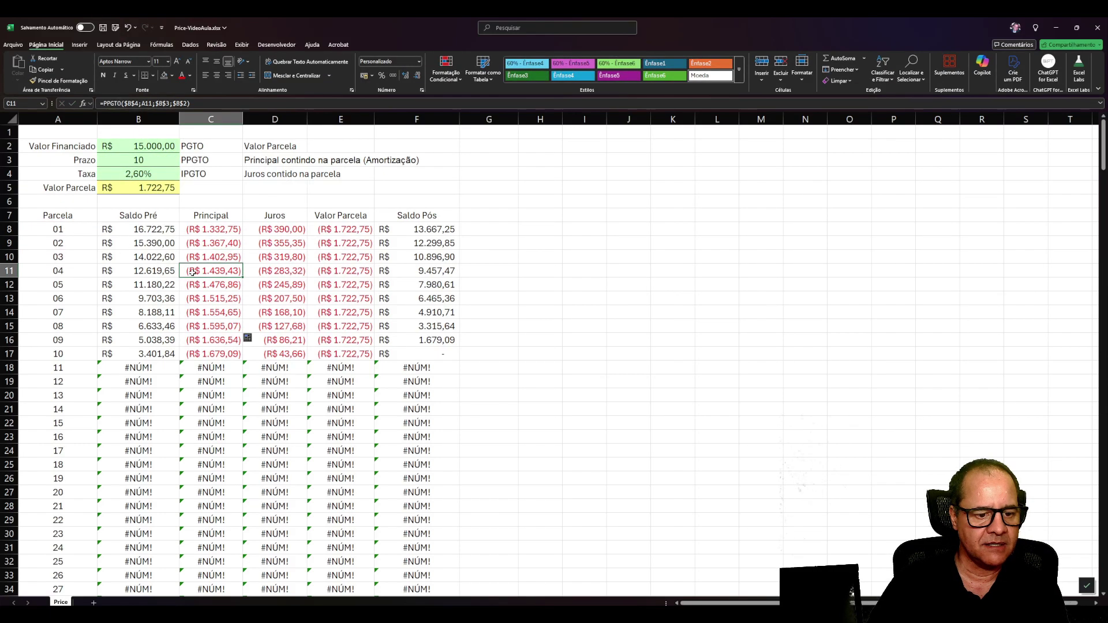
double_click(211, 271)
key(Escape)
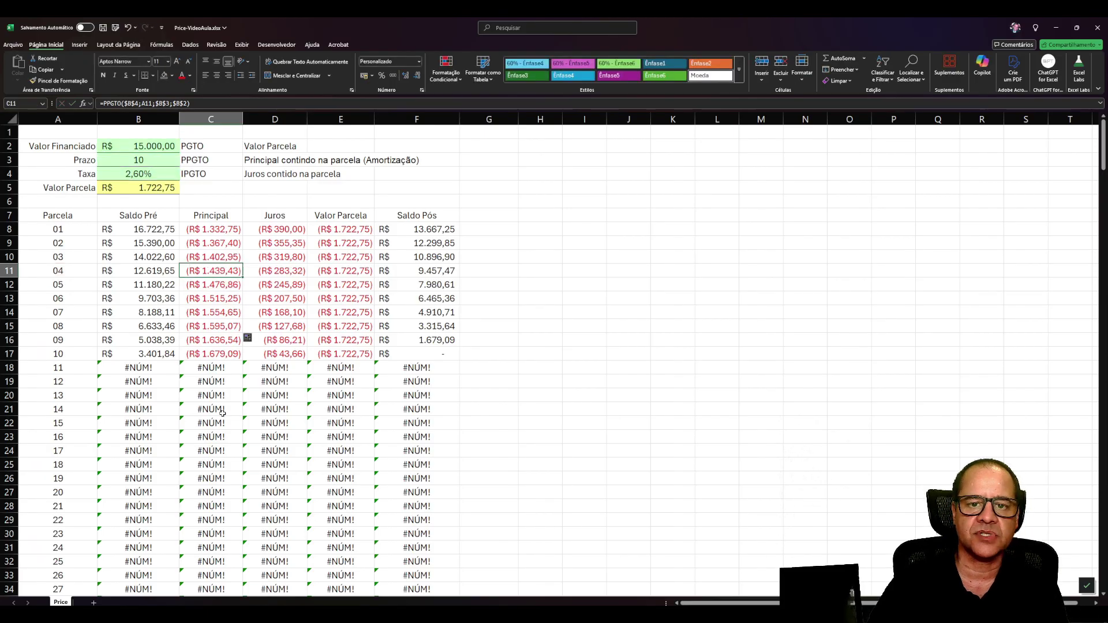
click(221, 258)
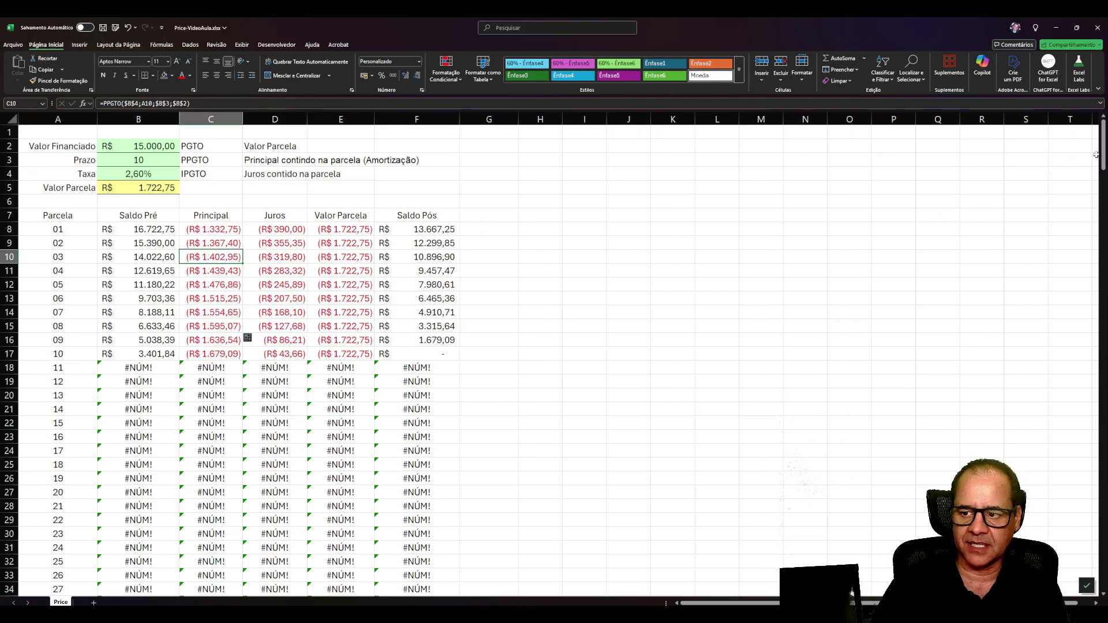
Step: Inspect the function arguments of the IPGTO formula in D8, including its Período reference to A8
mouse_move(1102, 144)
mouse_down()
mouse_move(1103, 478)
mouse_move(1103, 124)
mouse_up()
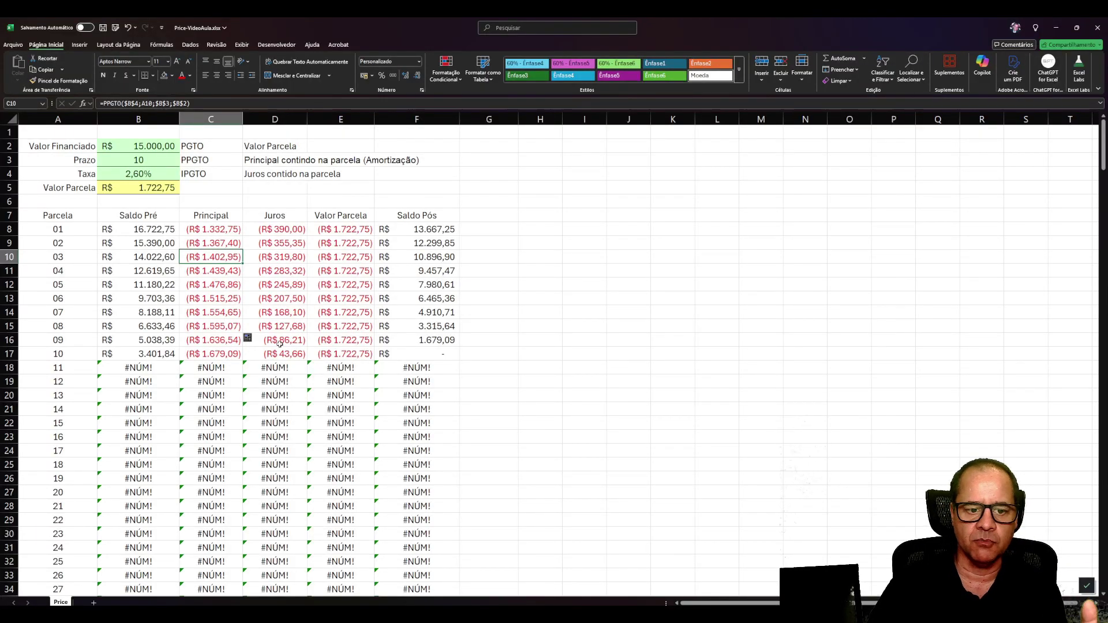
click(277, 230)
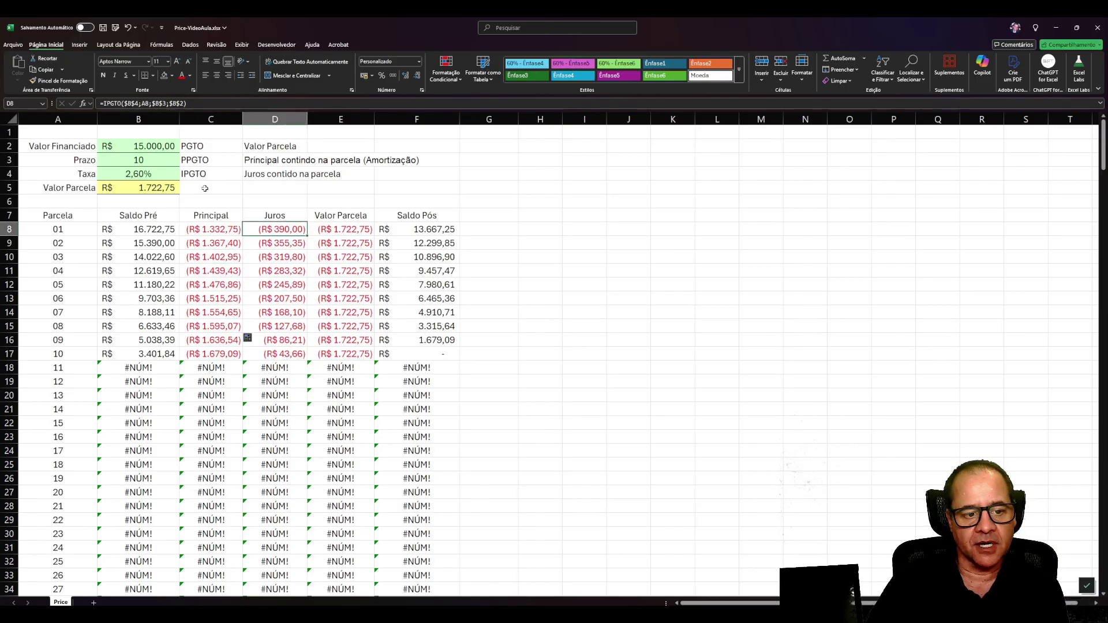
click(83, 104)
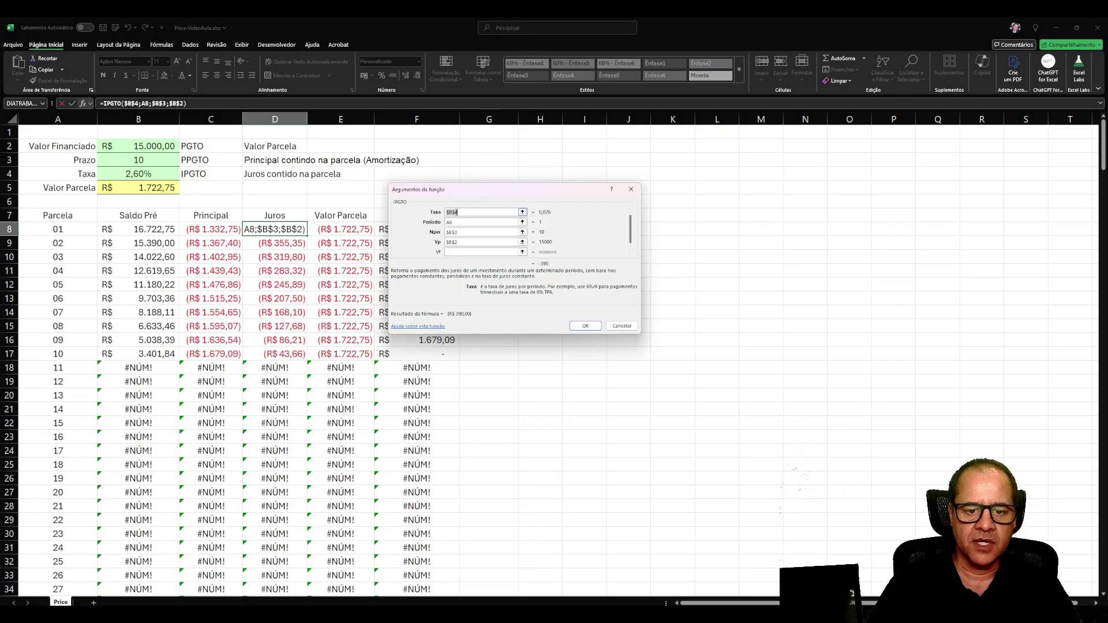
click(455, 223)
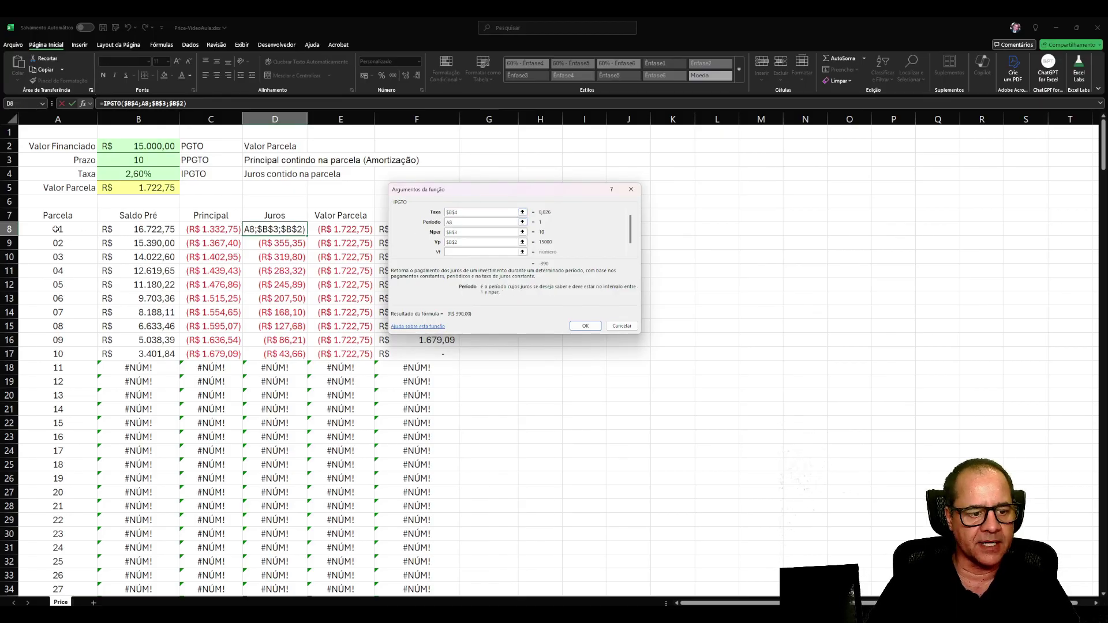
click(584, 325)
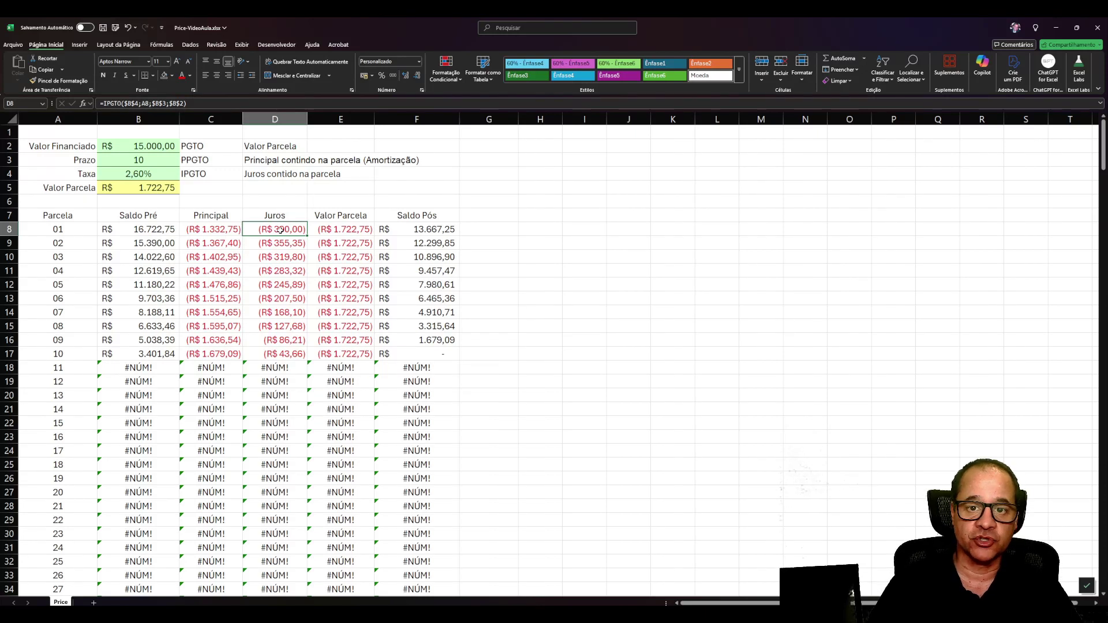
Step: Examine the SOMA formula in E8 and compare the Principal and Juros columns with Valor Parcela across all ten instalments
click(346, 231)
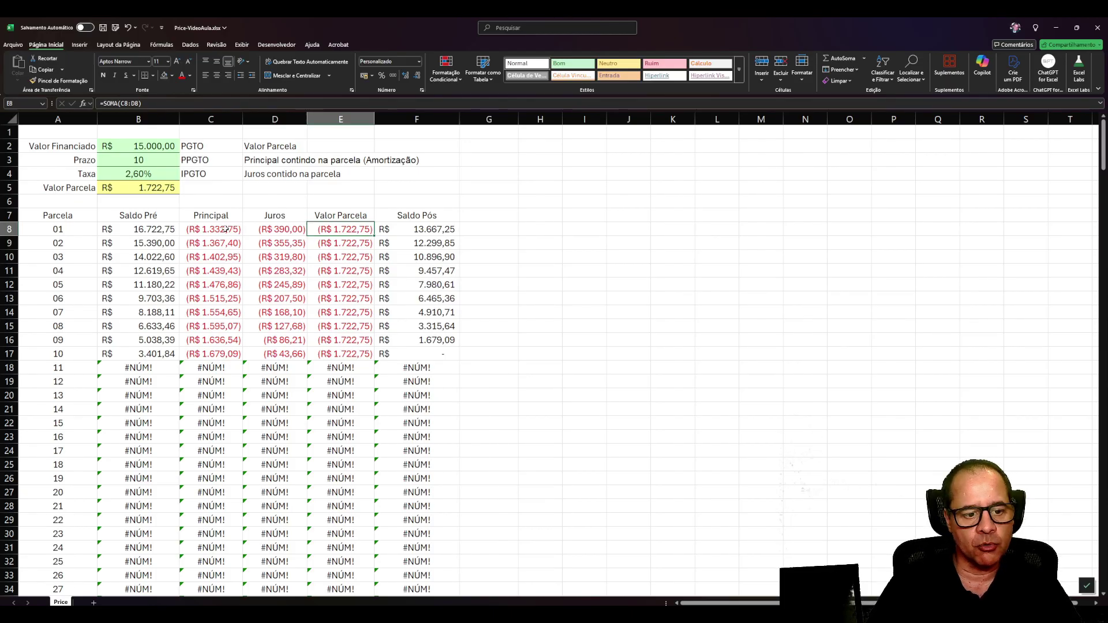
drag(225, 230, 340, 229)
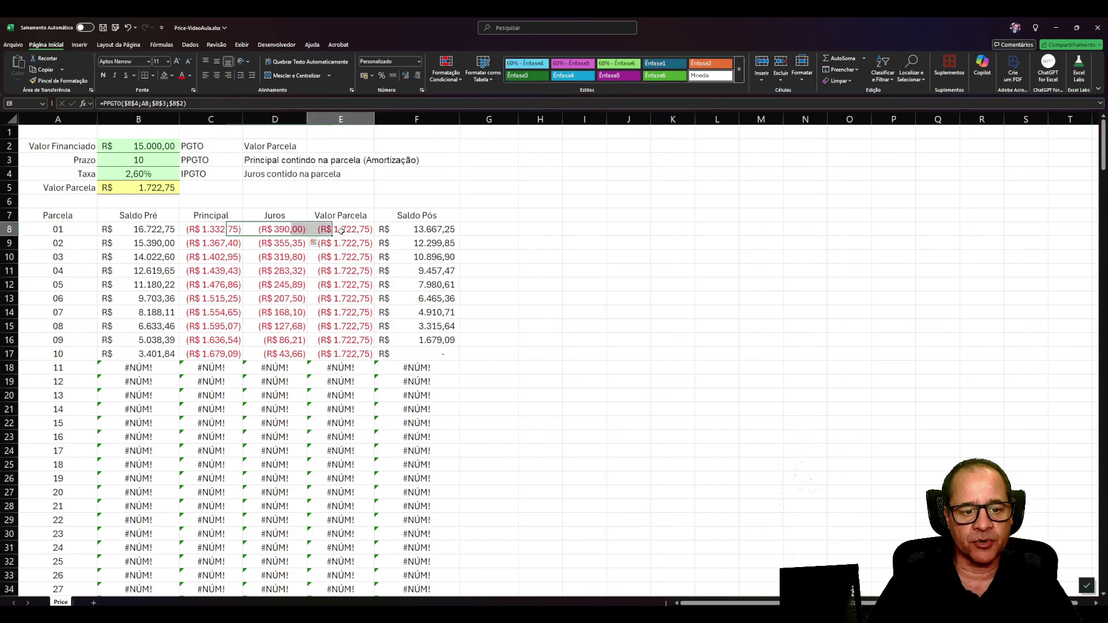
drag(220, 230, 268, 350)
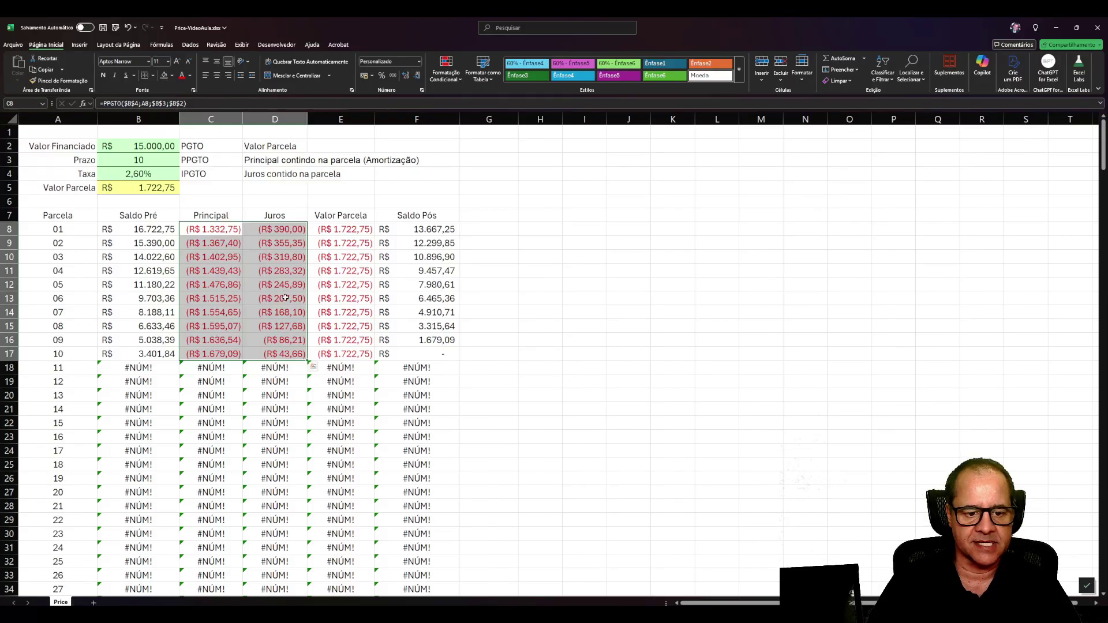
drag(344, 231, 361, 354)
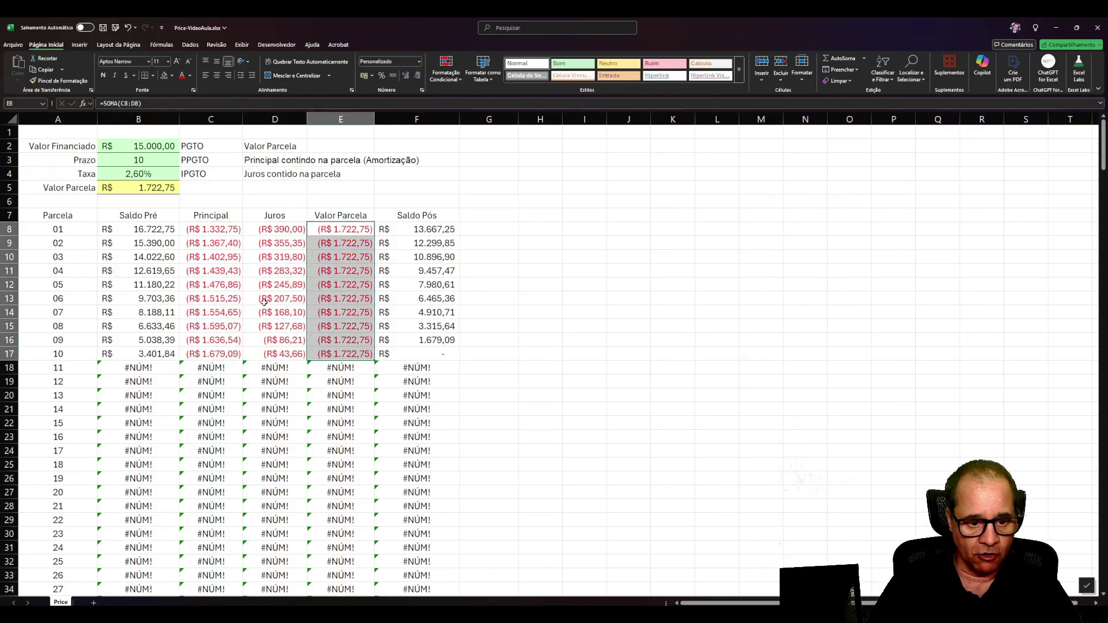
click(295, 274)
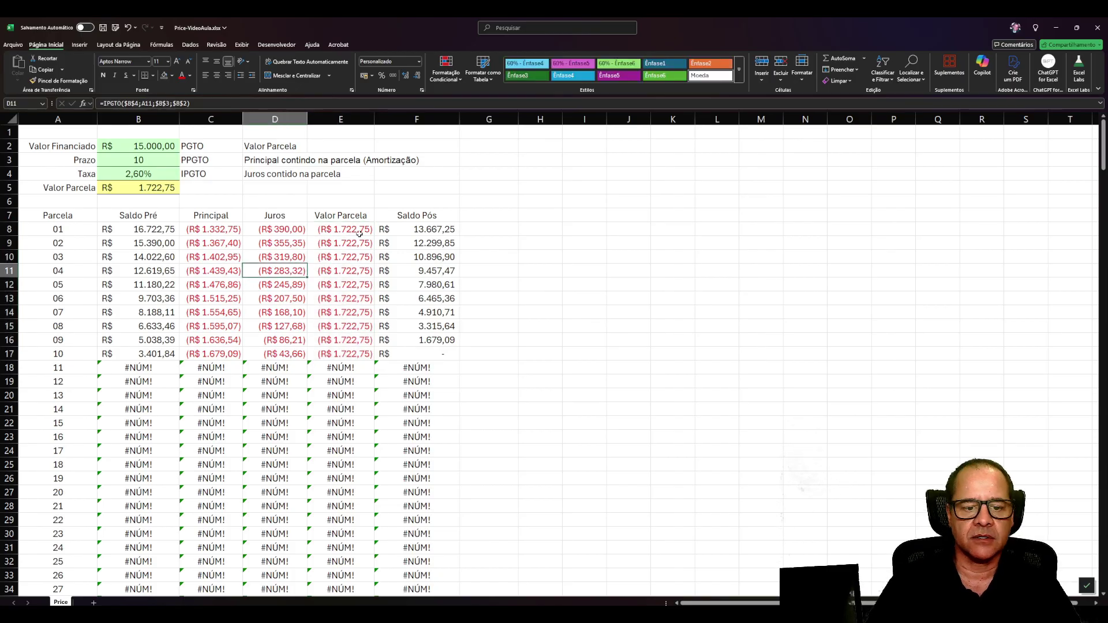
drag(355, 231, 362, 353)
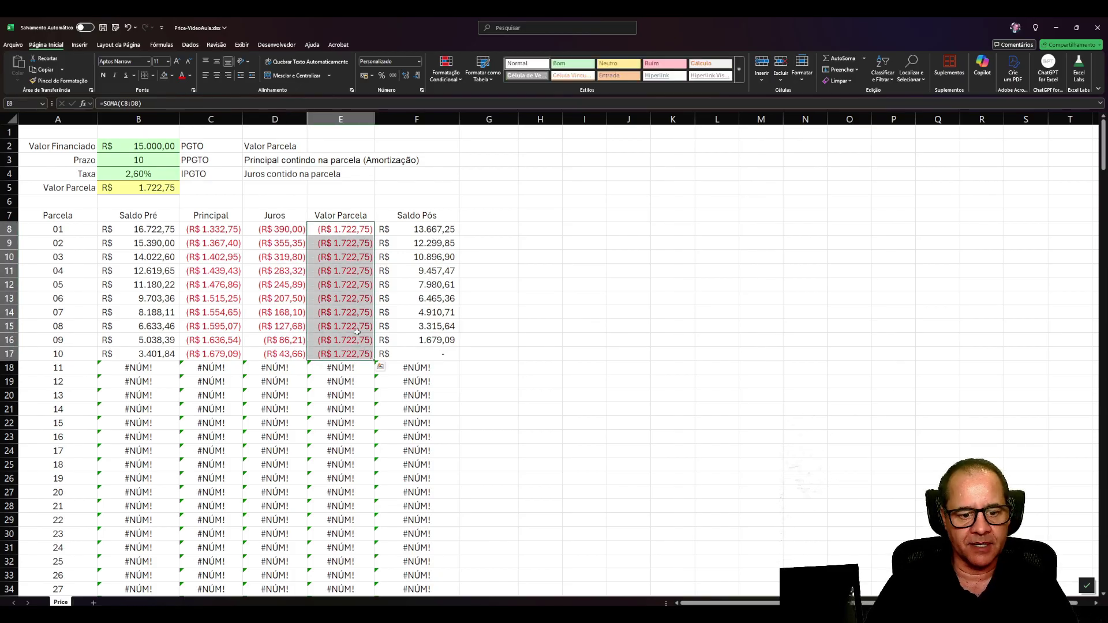
Step: Compare the Valor Parcela results in E8 to E17 with the PGTO instalment in B5
click(356, 231)
drag(356, 231, 359, 353)
click(156, 188)
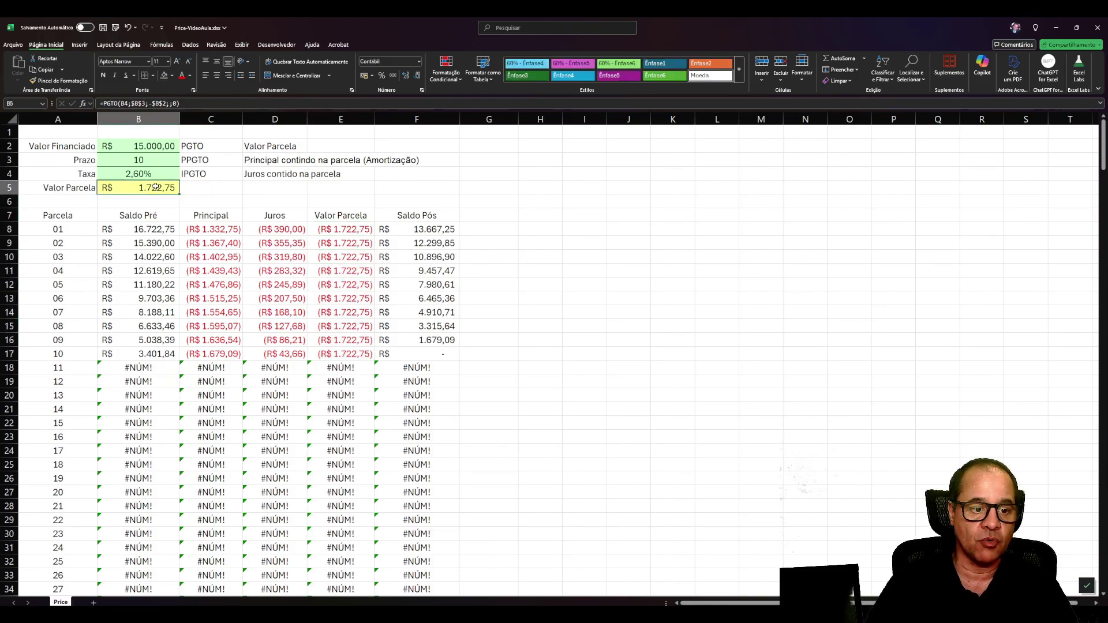
click(352, 229)
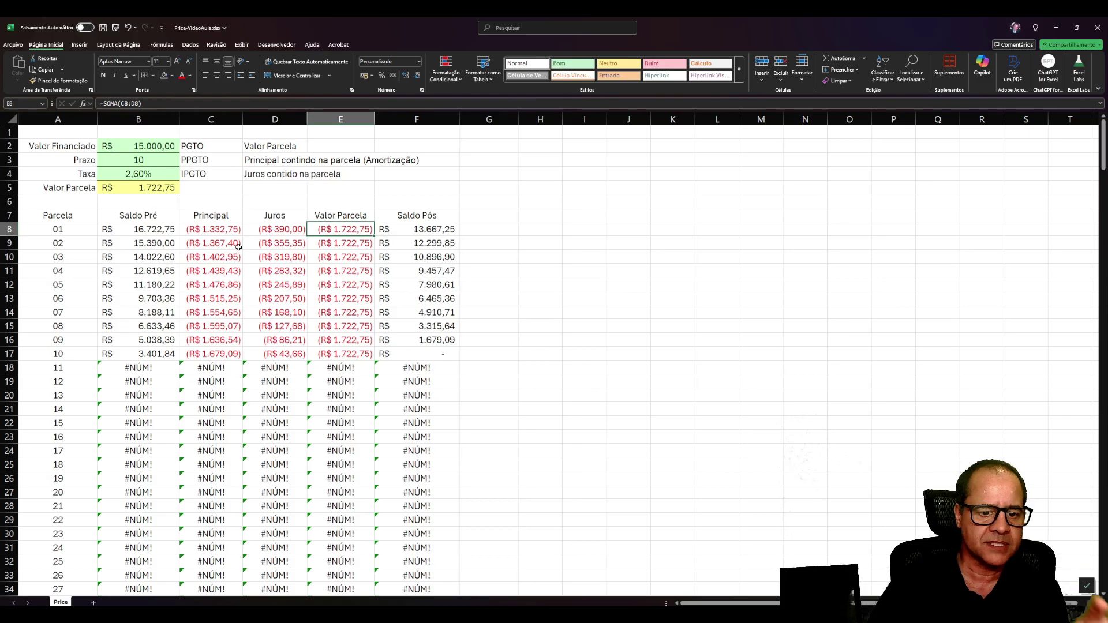
Step: Review the Número category's negative-number options in the cell format settings for C8 to E8
click(212, 229)
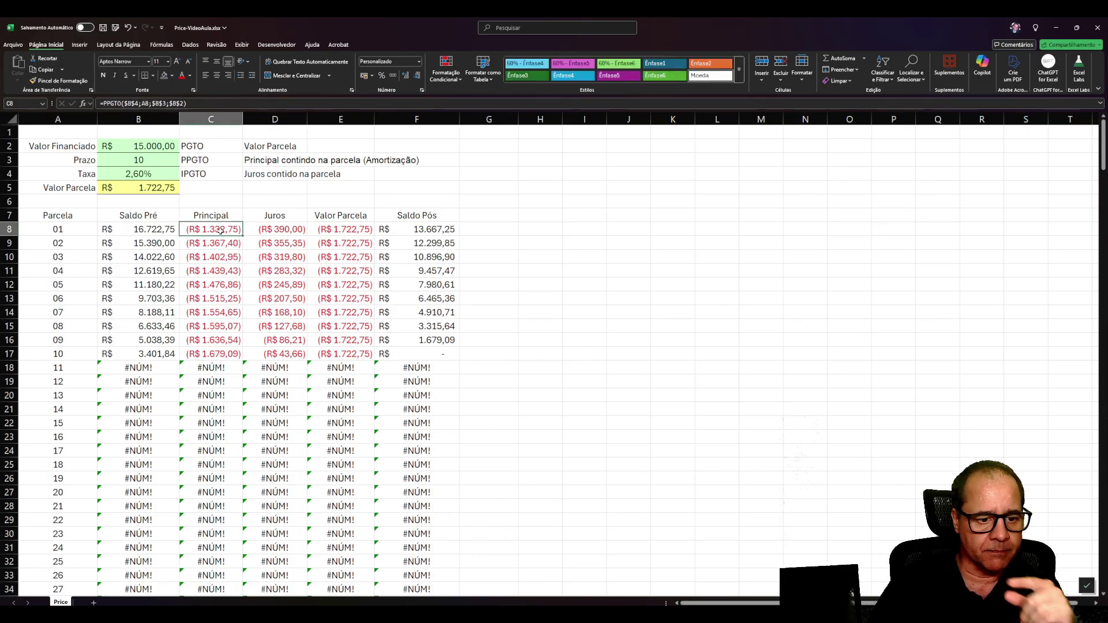
drag(220, 230, 321, 231)
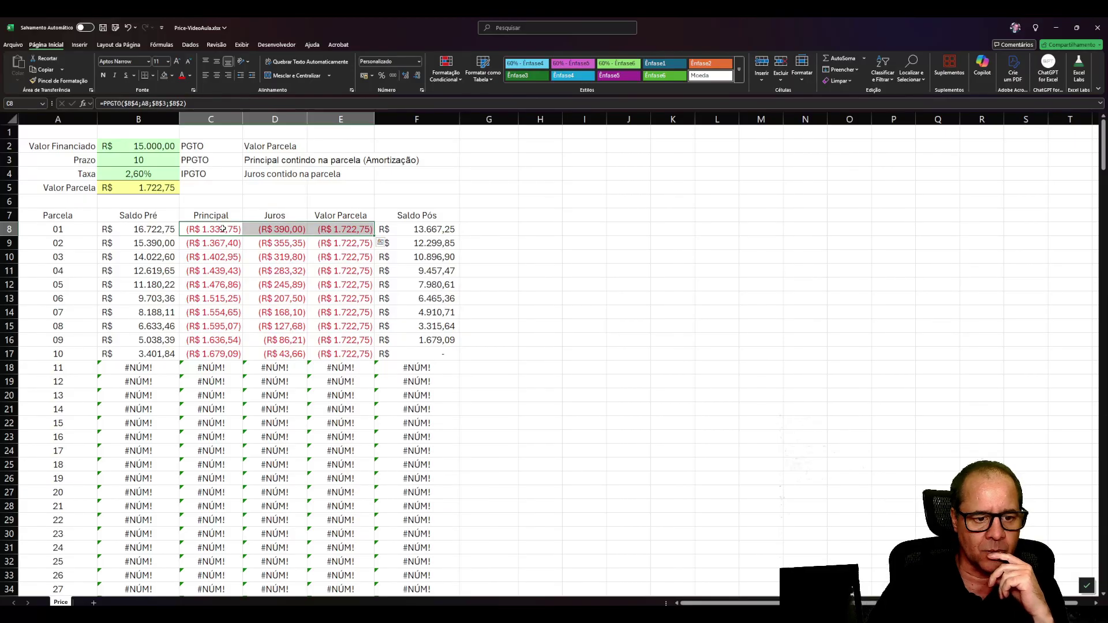
right_click(331, 230)
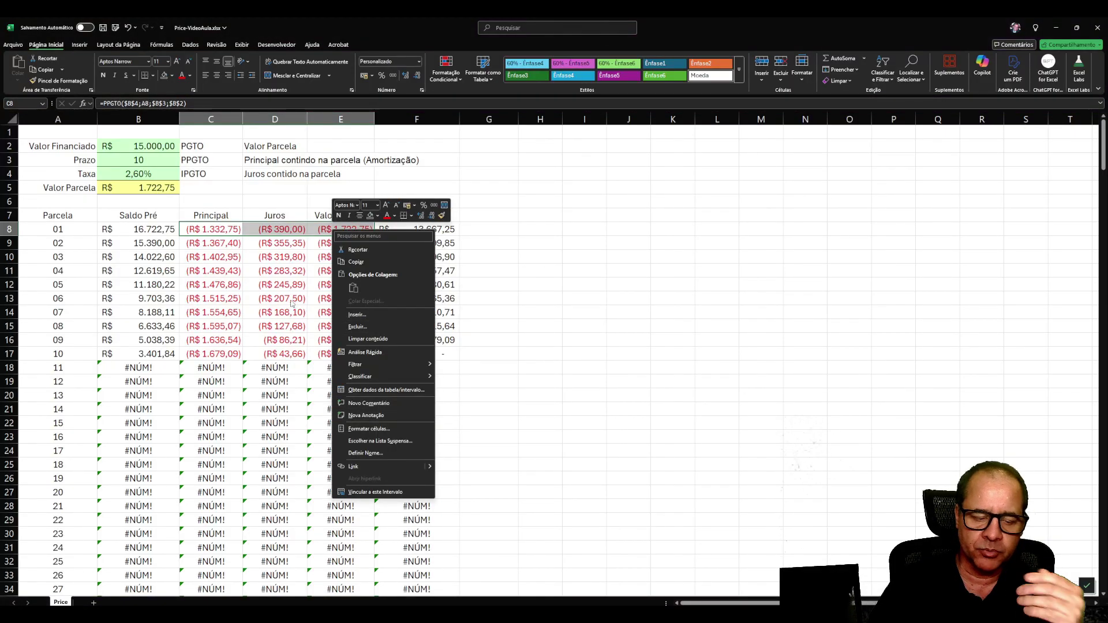
click(370, 429)
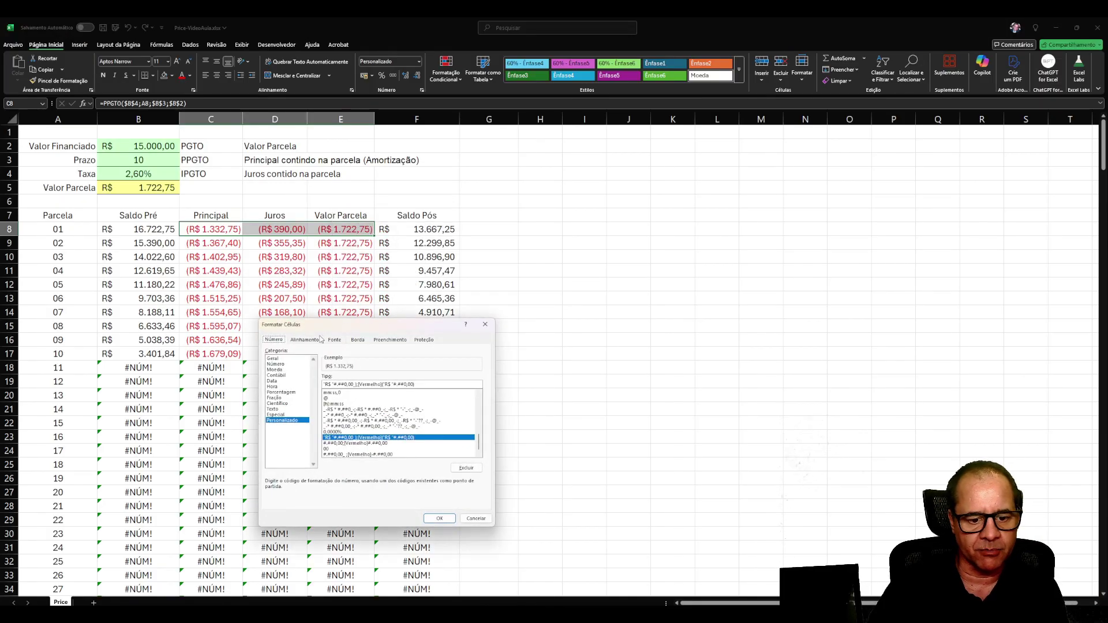
drag(338, 328, 384, 311)
click(326, 346)
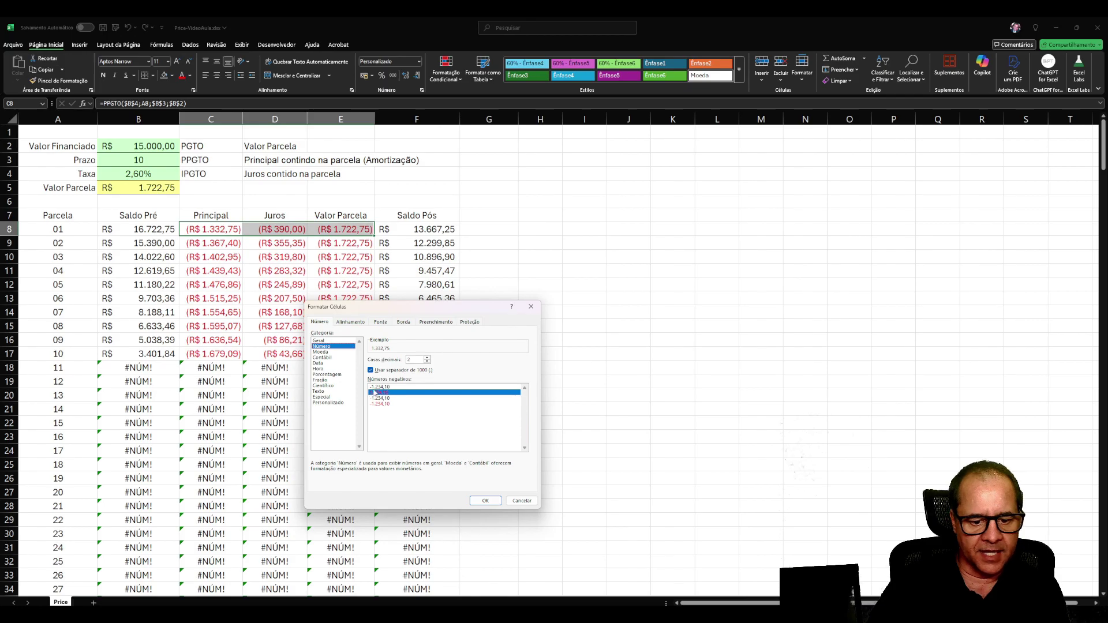
click(485, 500)
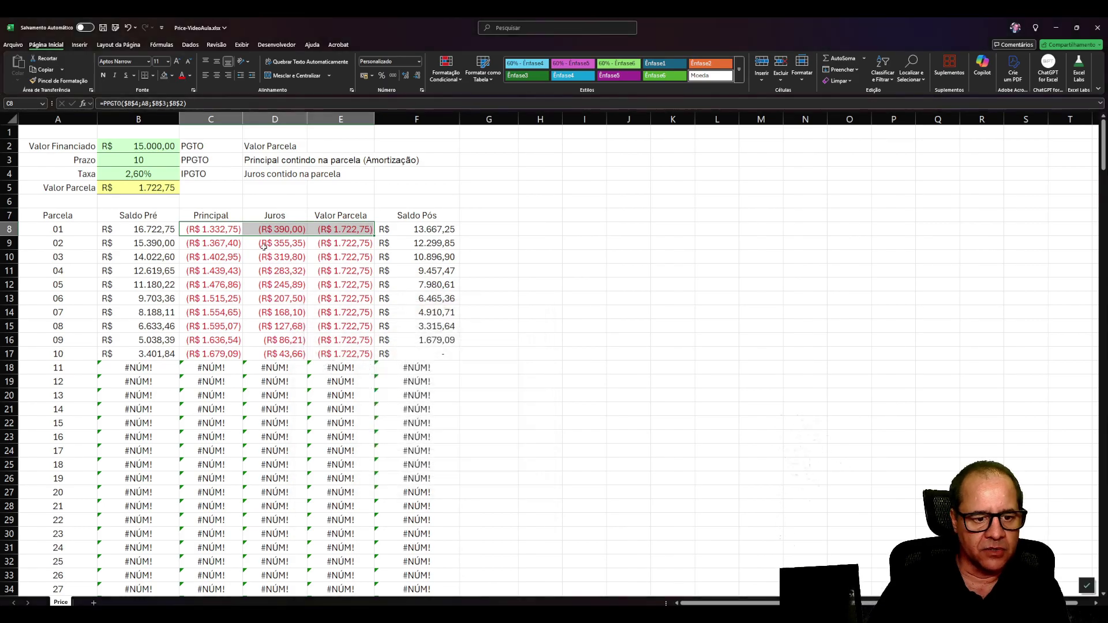
Step: Examine the first-instalment formulas of Saldo Pré in B8 and Saldo Pós in F8 against Valor Financiado in B2
click(203, 231)
click(337, 231)
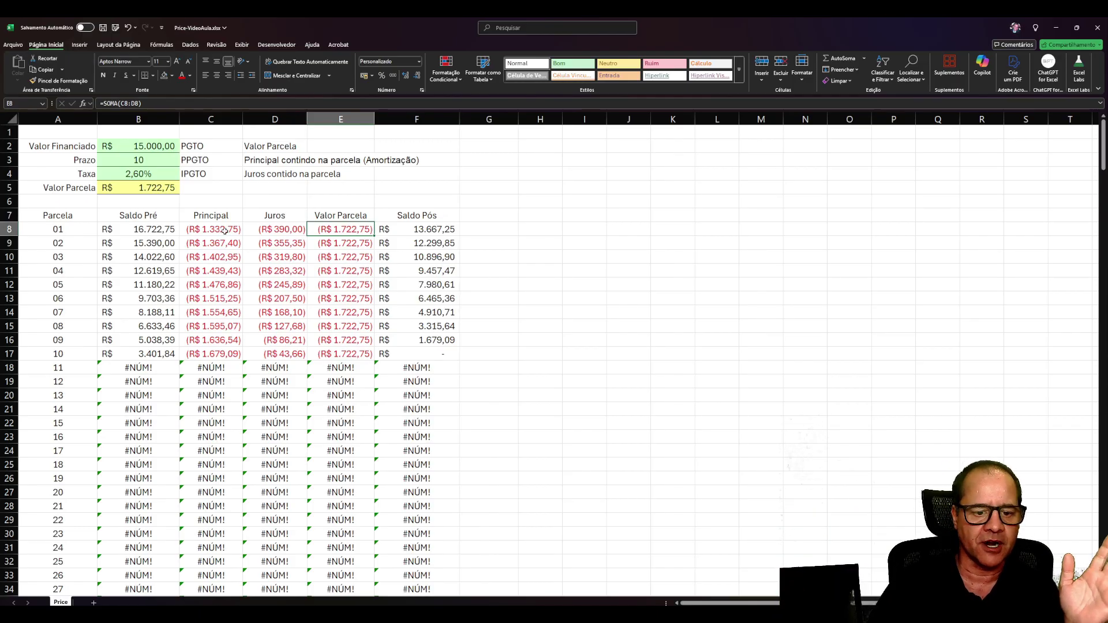
click(143, 231)
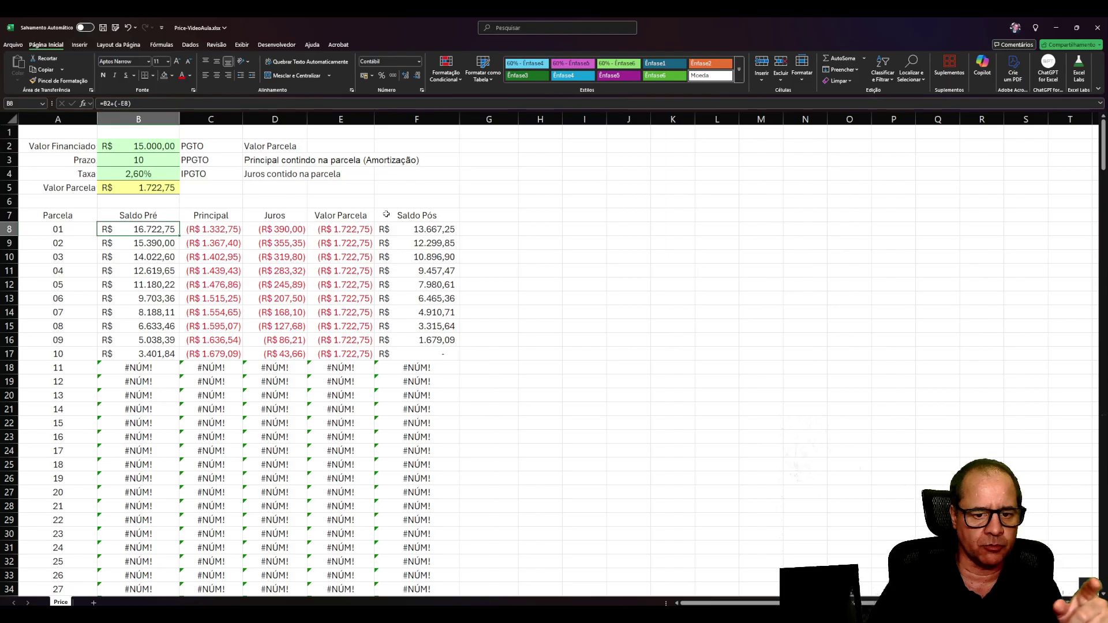
click(413, 226)
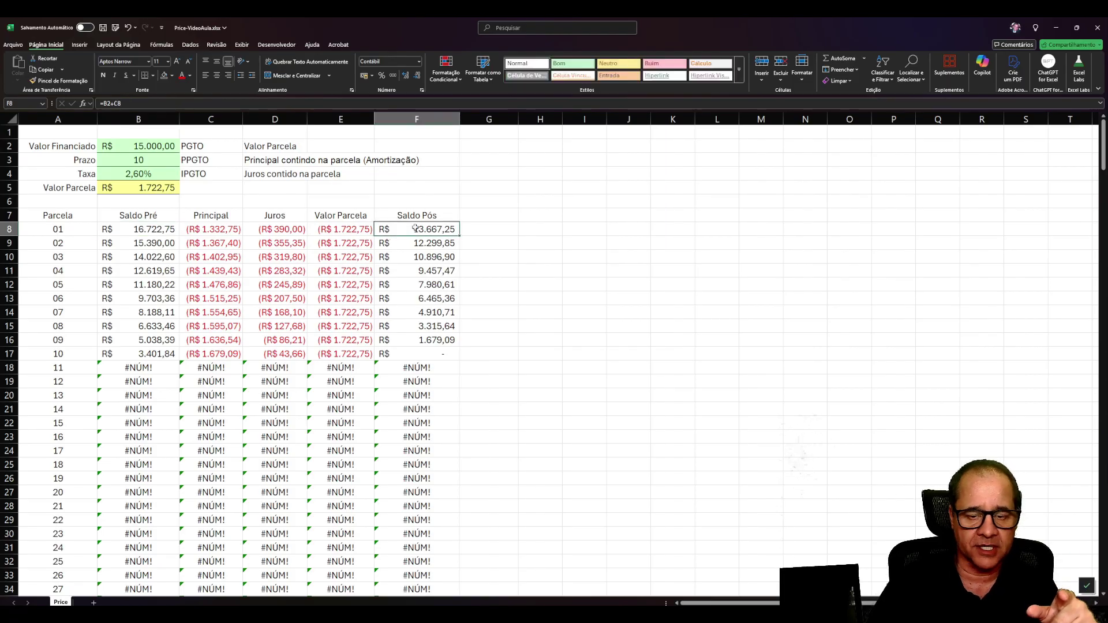
click(161, 230)
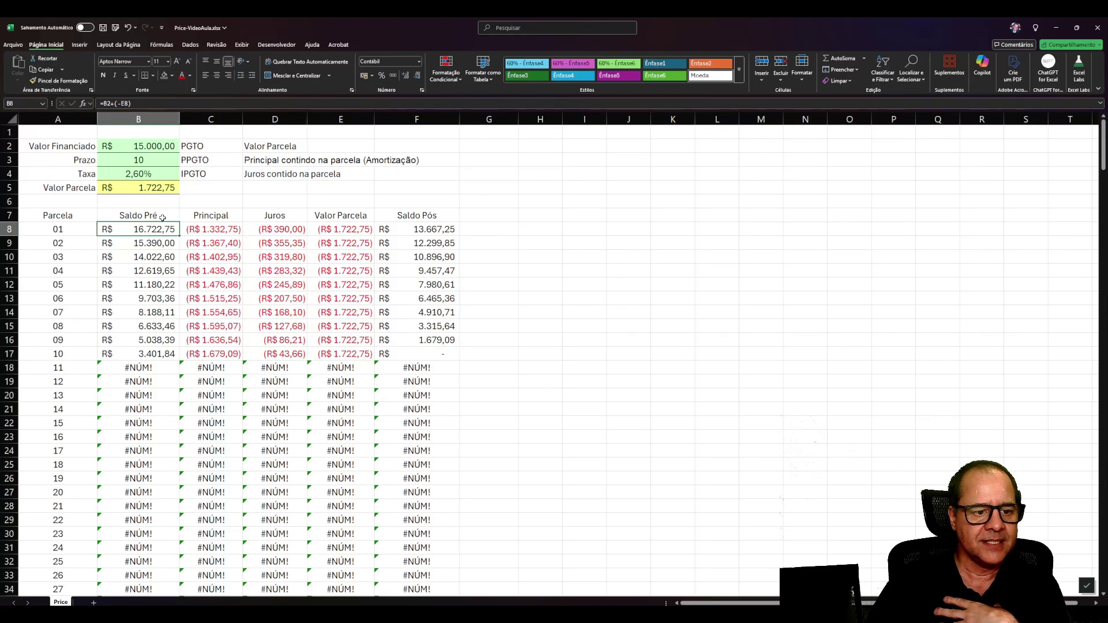
click(155, 144)
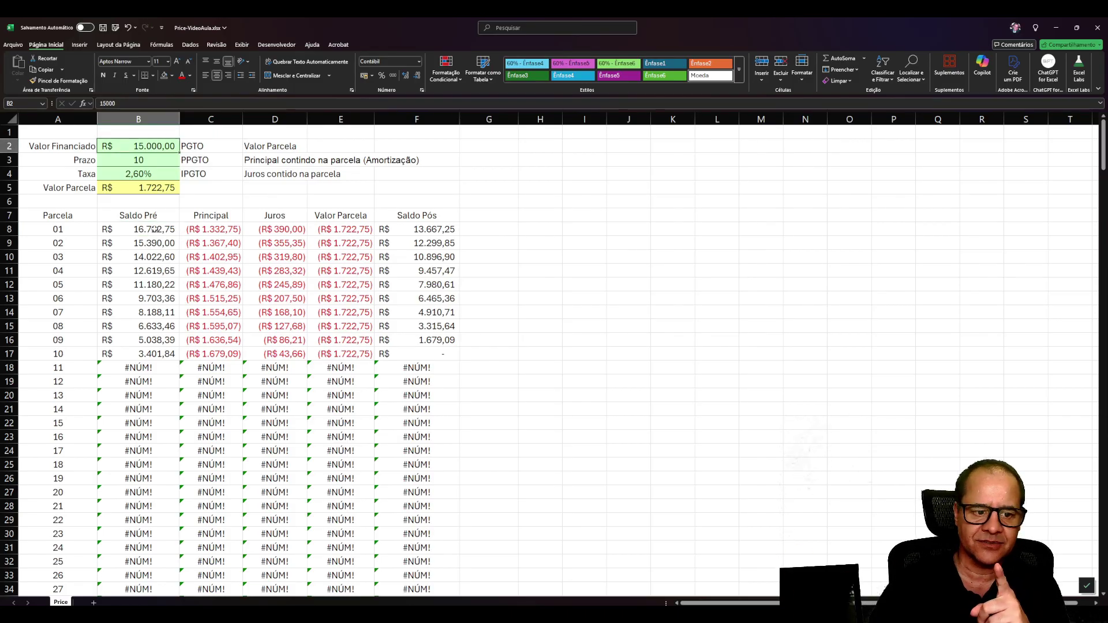
double_click(155, 229)
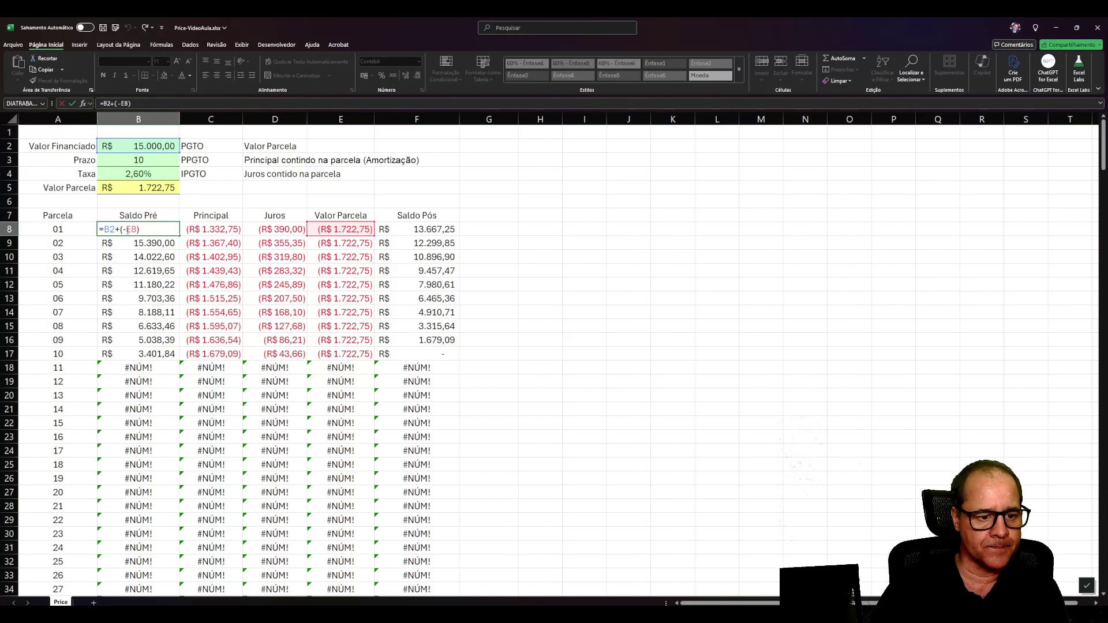
key(ctrl+Return)
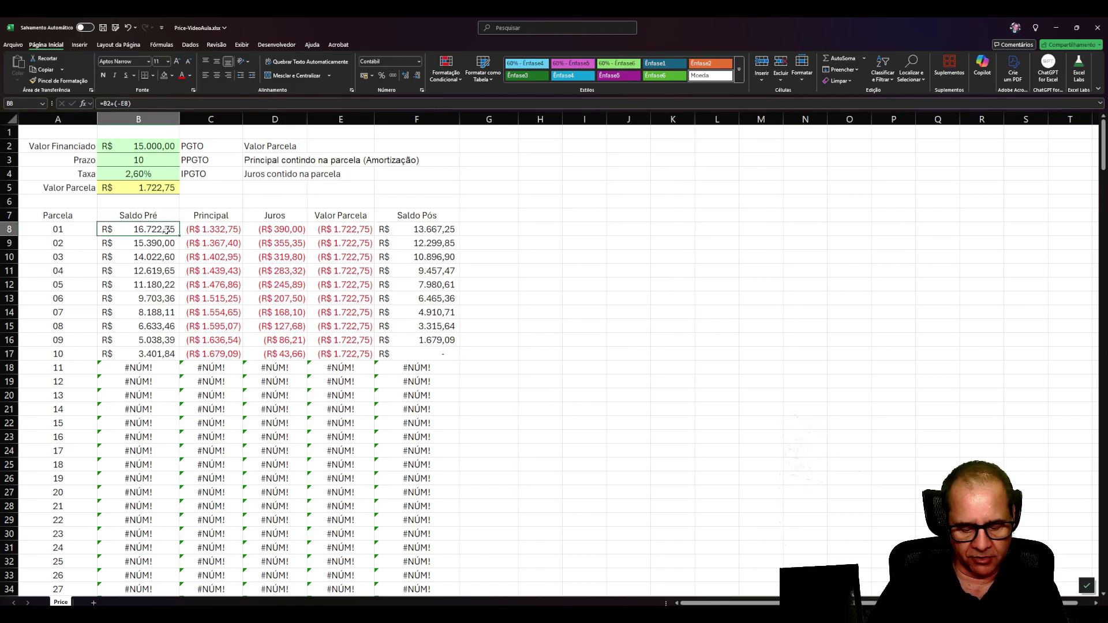
Step: Replace the Saldo Pré formula in B8 with =B2+D8, combining Valor Financiado with the first instalment's Juros
text(=)
click(150, 146)
text(+)
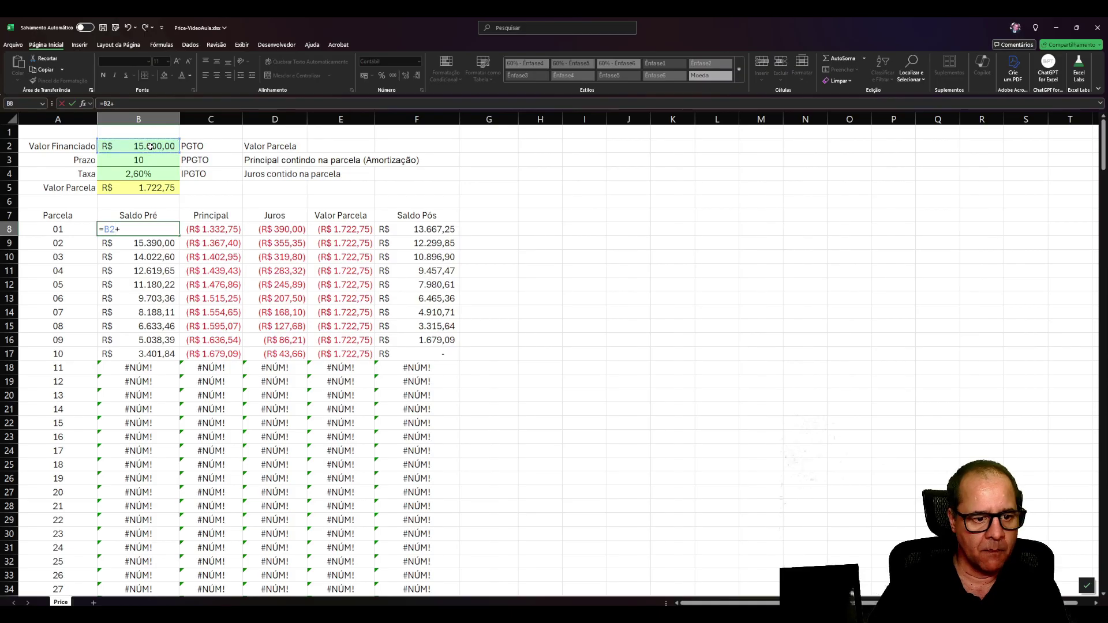
click(287, 233)
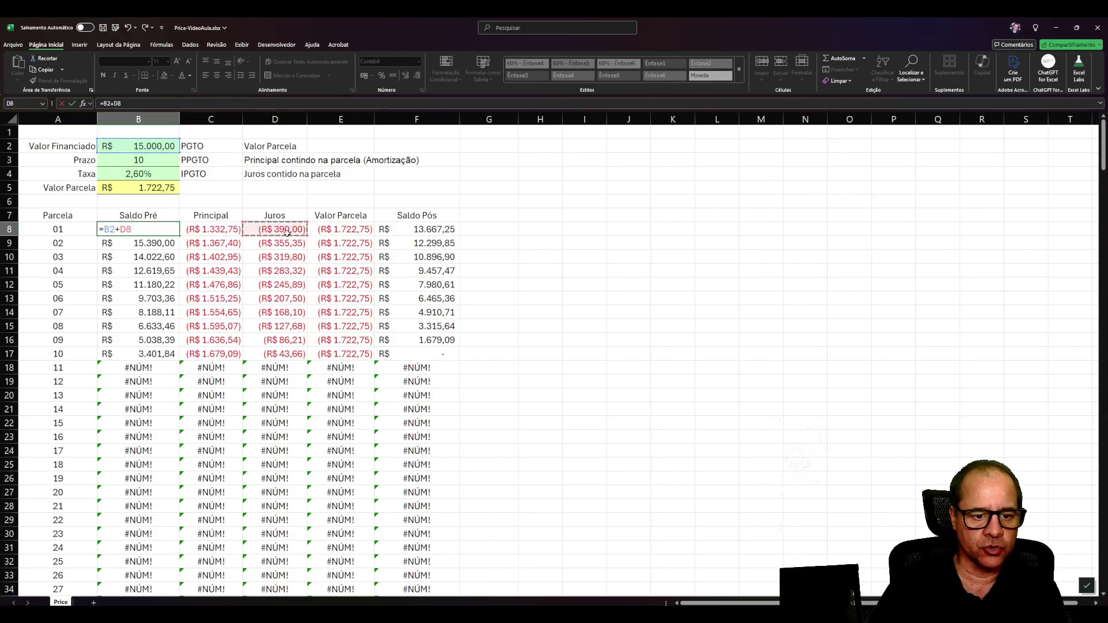
key(Return)
click(158, 230)
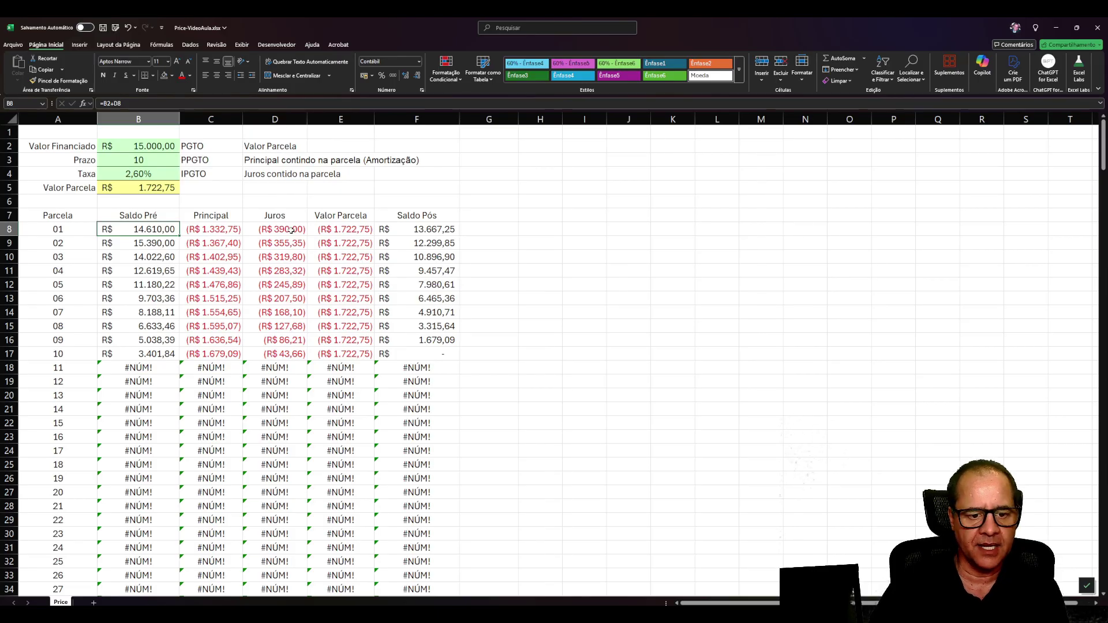
Step: Inspect which cells the first instalment's Saldo Pós formula in F8 references
click(421, 228)
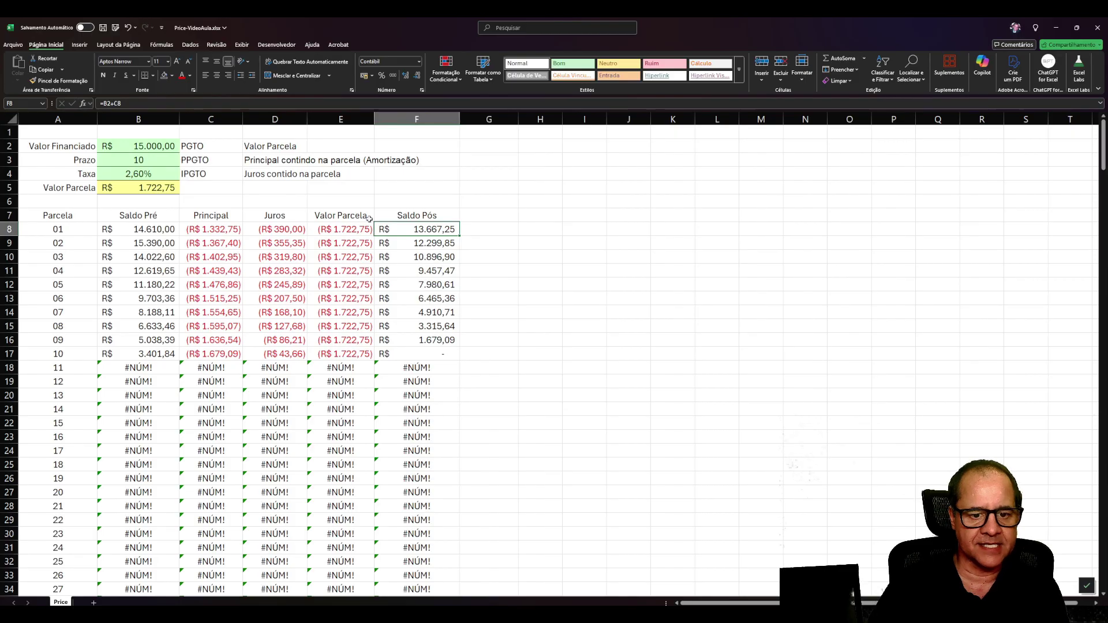
double_click(403, 229)
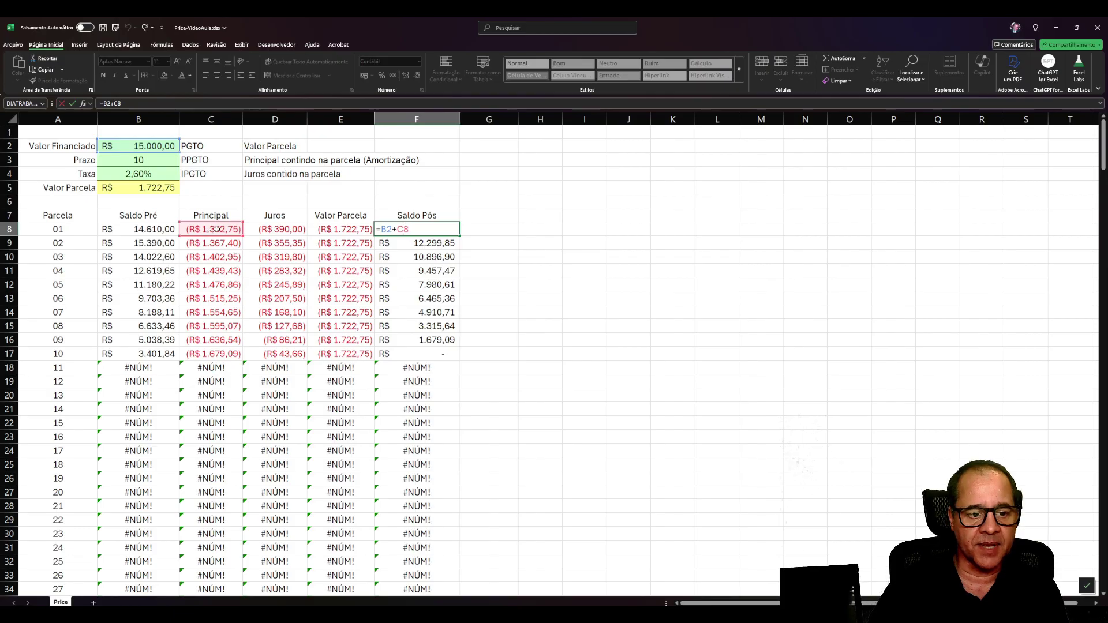
key(Return)
click(414, 232)
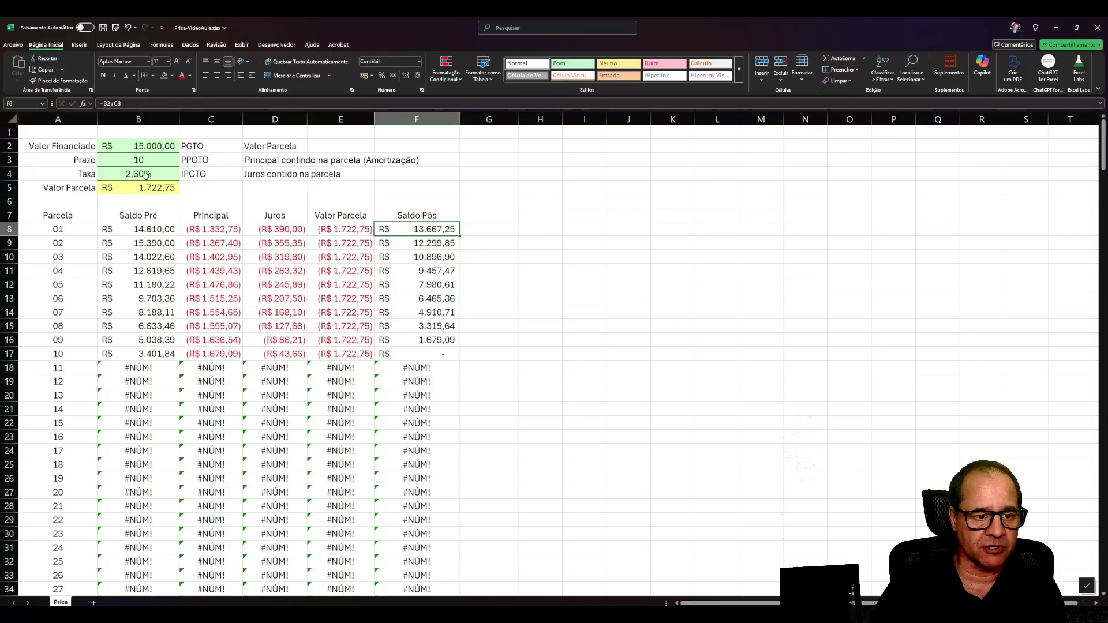
Step: Rewrite the Saldo Pré formula in B9 as =F8+(-D9), using the previous Saldo Pós and the second instalment's Juros
double_click(152, 243)
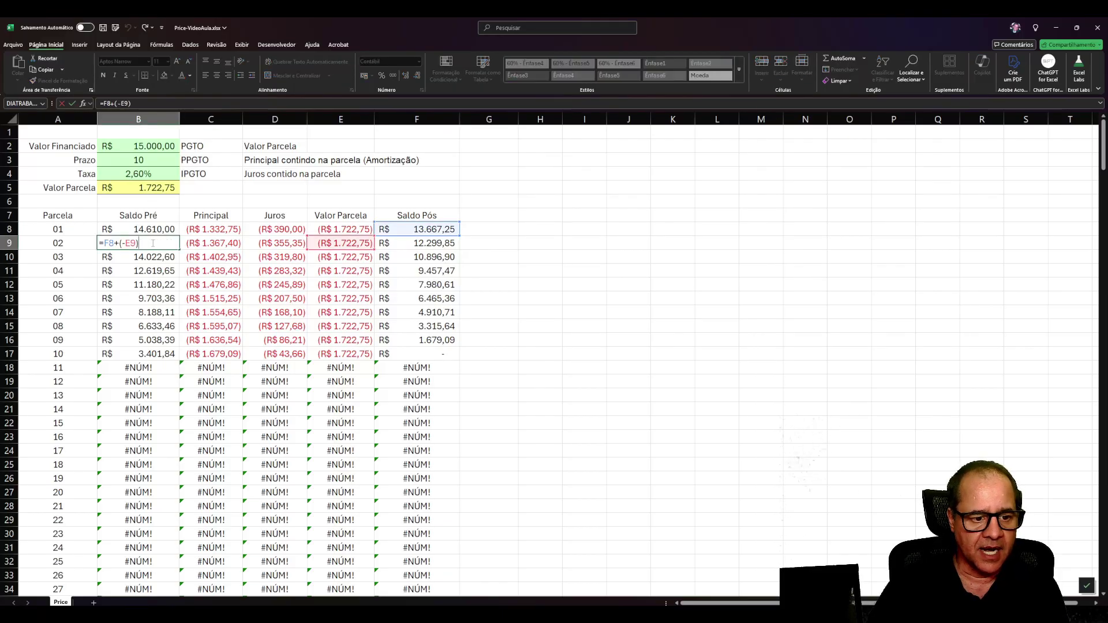
drag(152, 243, 70, 243)
key(BackSpace)
text(=)
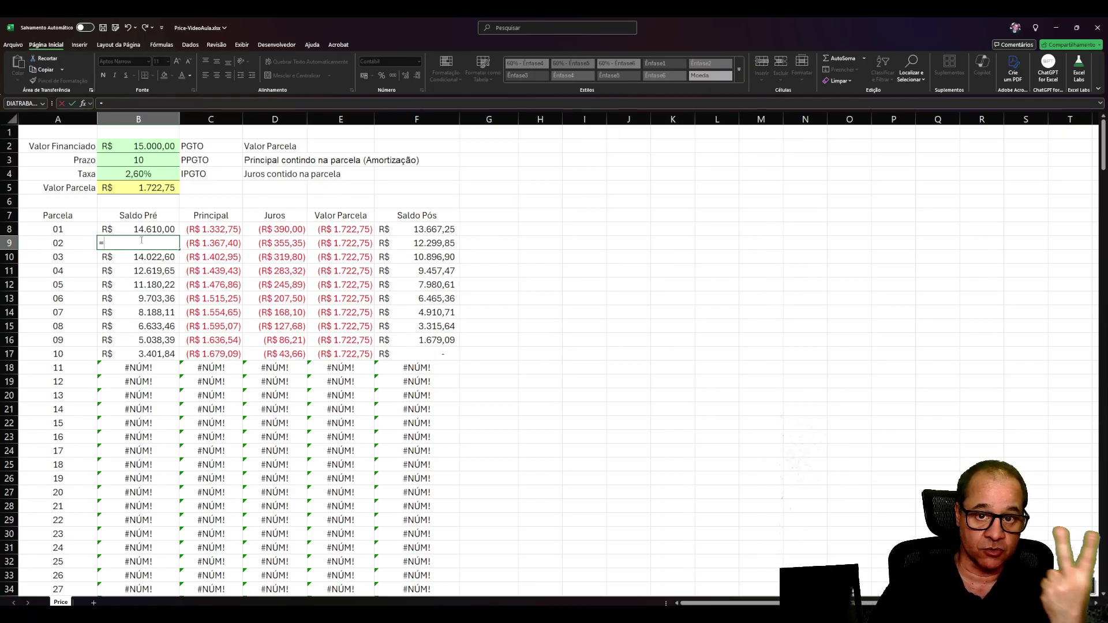
click(426, 230)
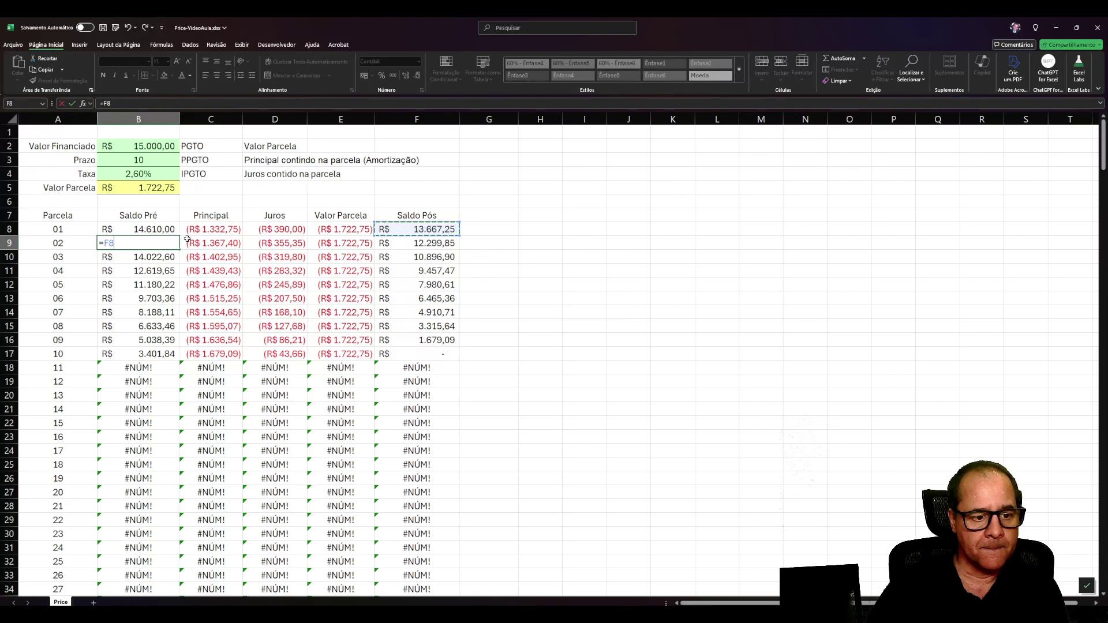
text(+(-)
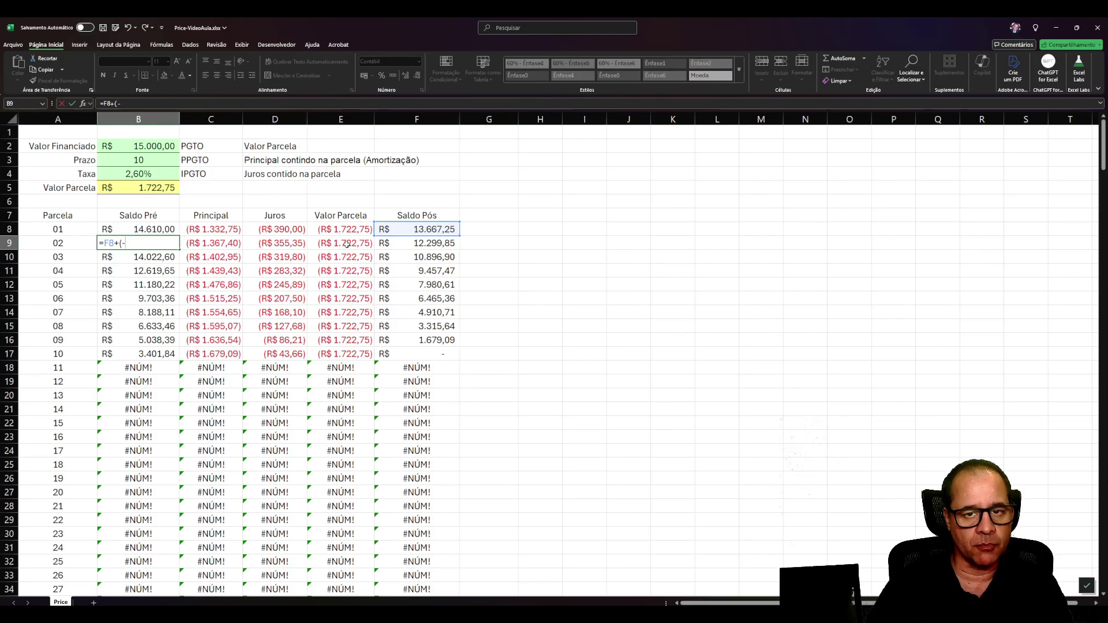
click(287, 245)
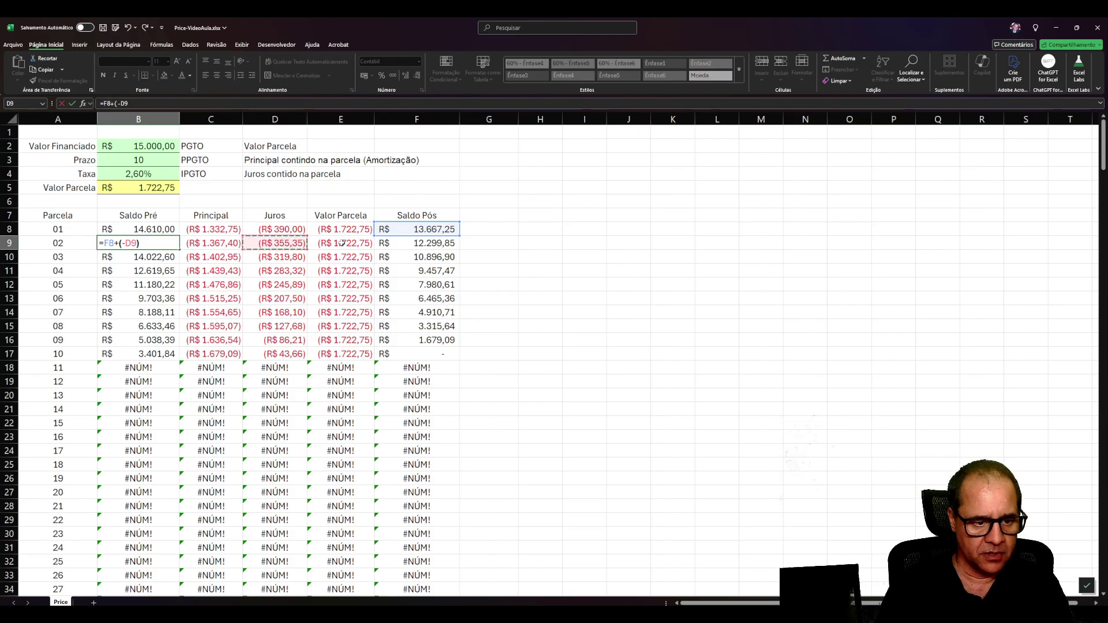
text())
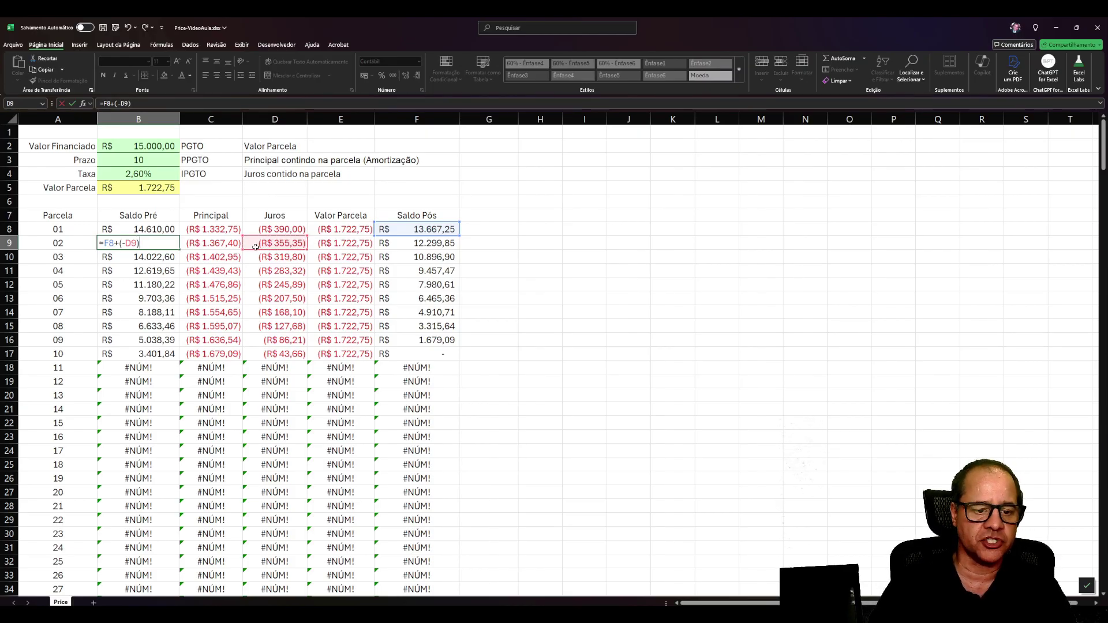
Step: Simplify the Saldo Pré formula in B9 to =F8-D9 and commit it
double_click(117, 242)
text(-)
key(Delete)
key(Delete)
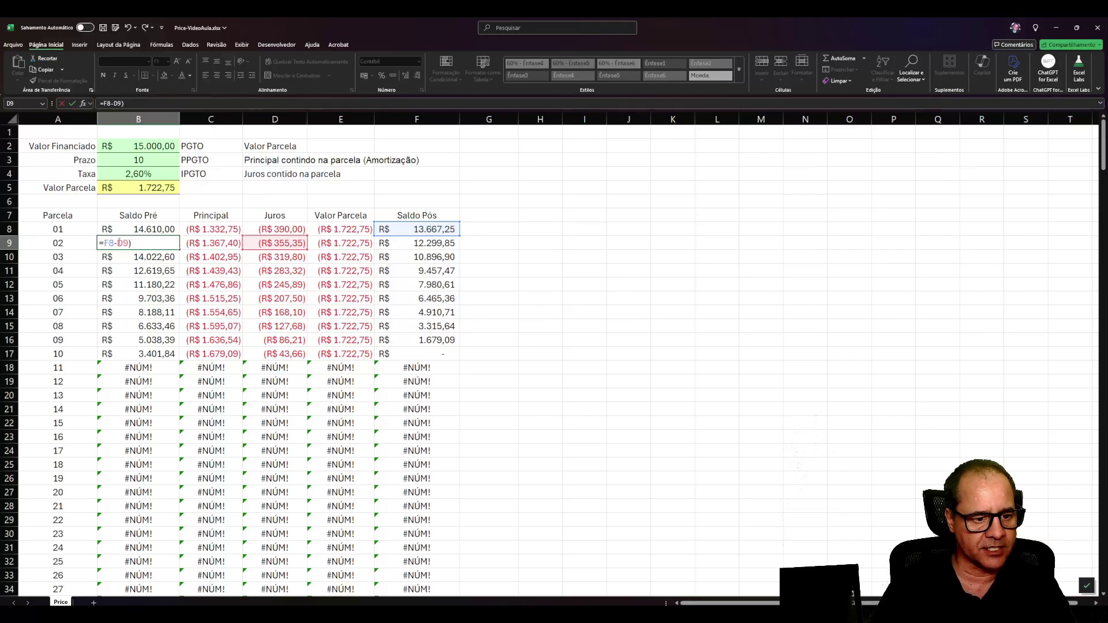
key(End)
key(BackSpace)
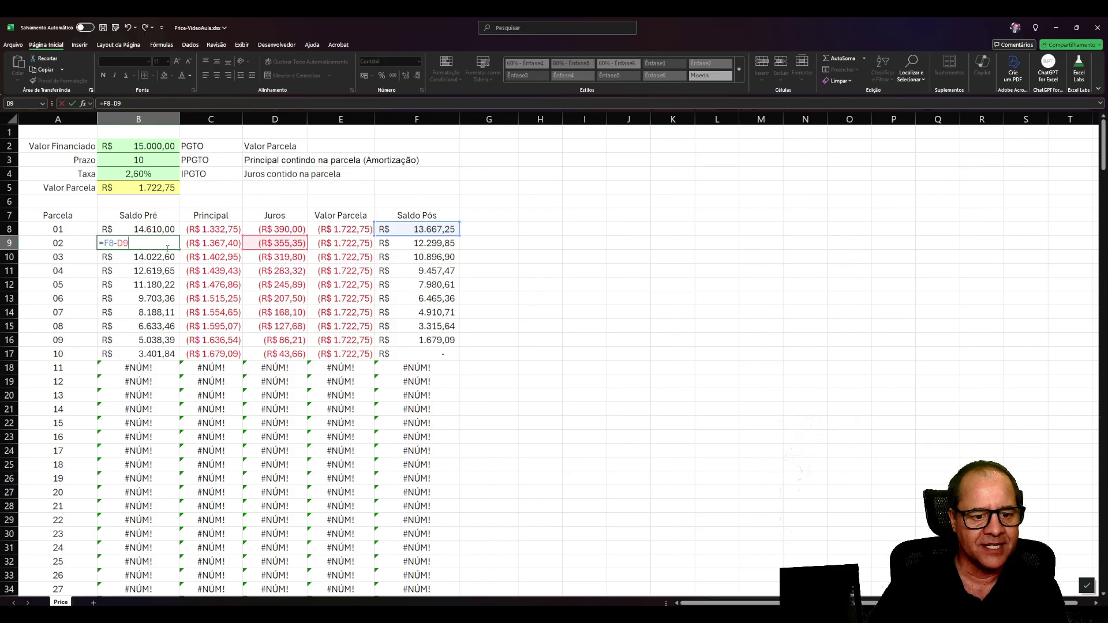
key(Return)
click(162, 246)
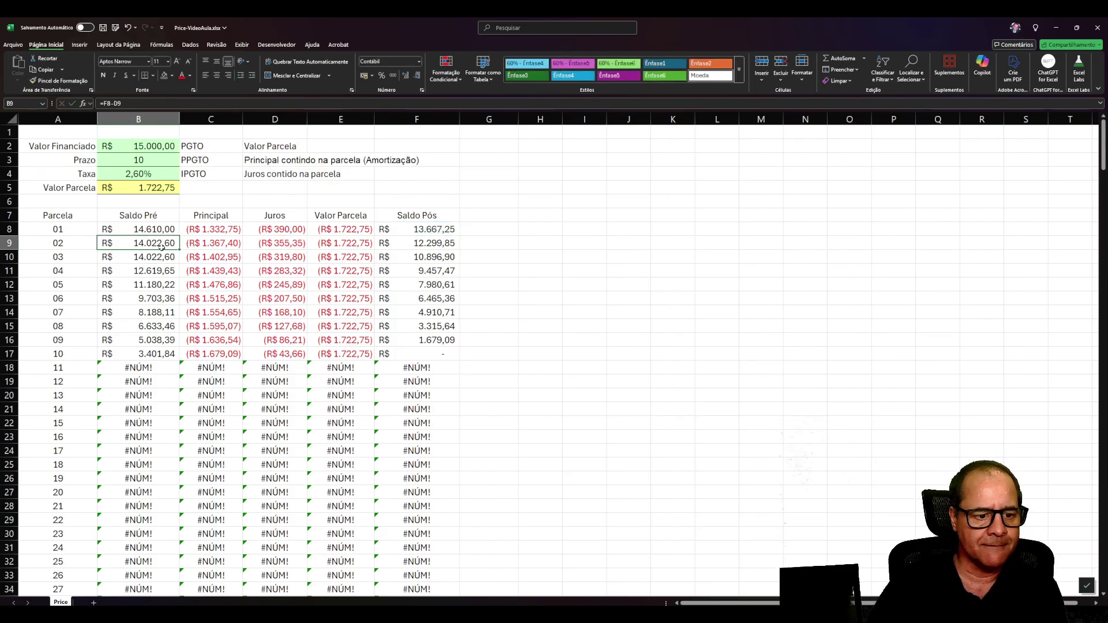
Step: Trace the F8 and D9 inputs of Saldo Pré in B9 and inspect the Saldo Pós formula in F9
click(438, 230)
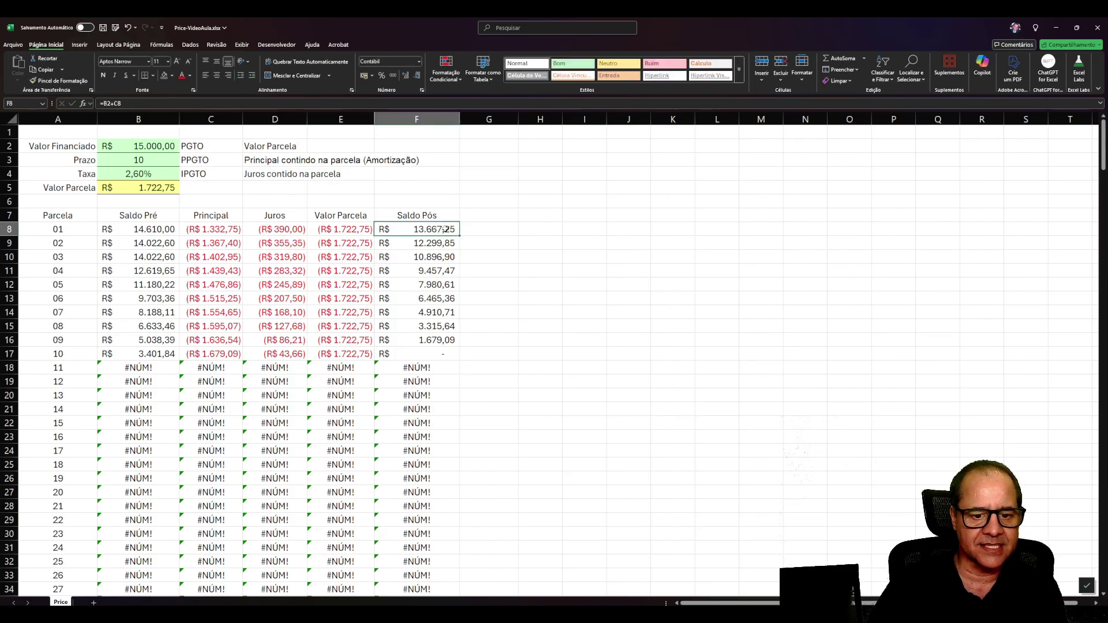
click(290, 244)
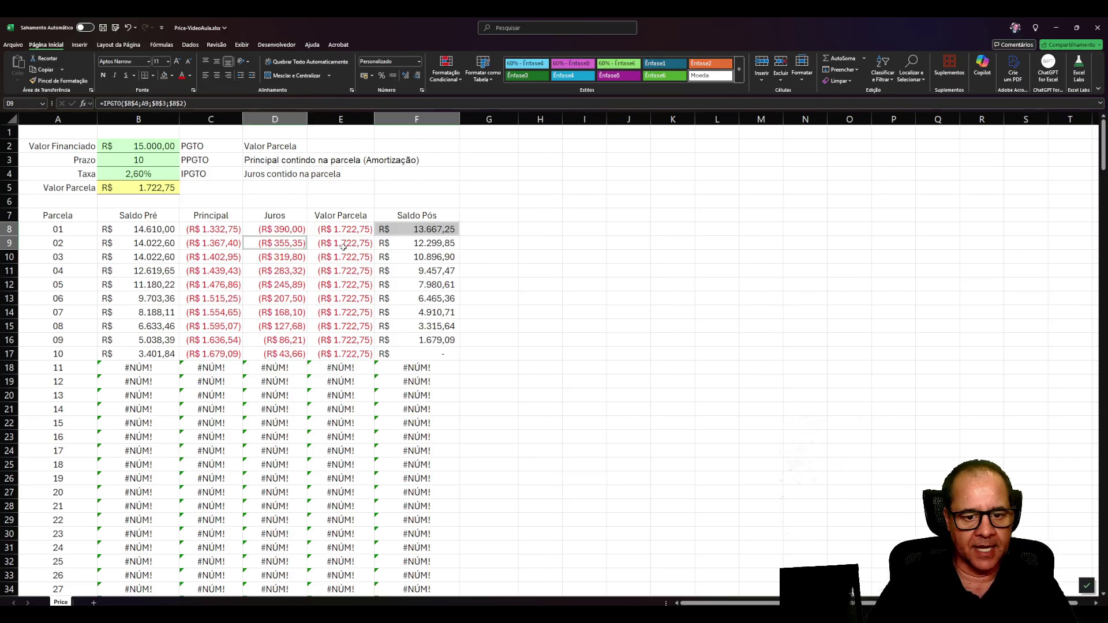
click(162, 244)
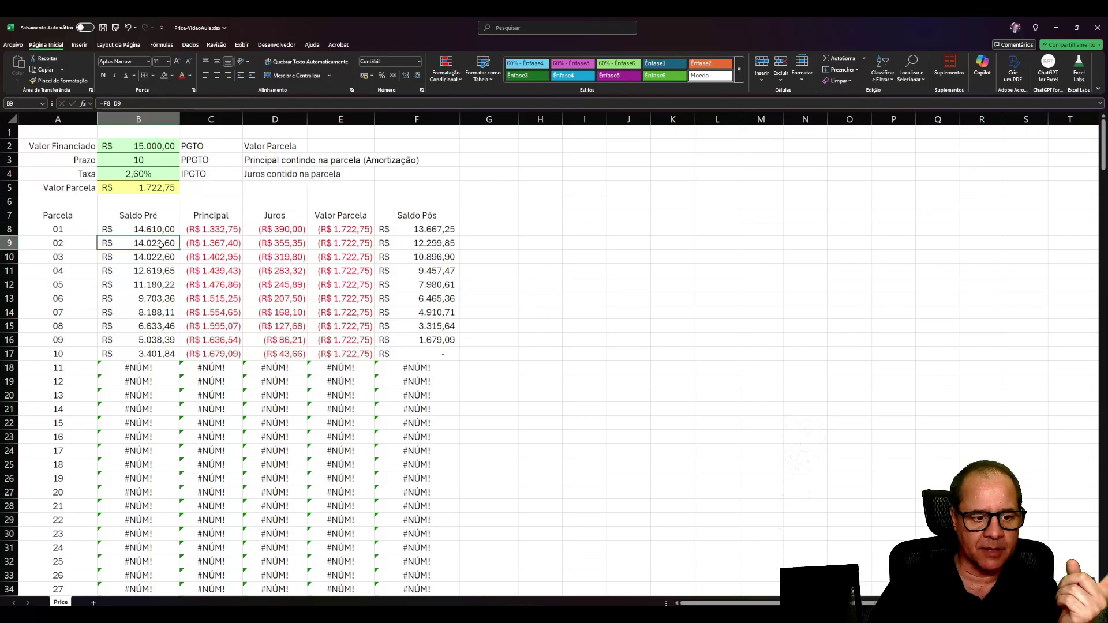
double_click(422, 242)
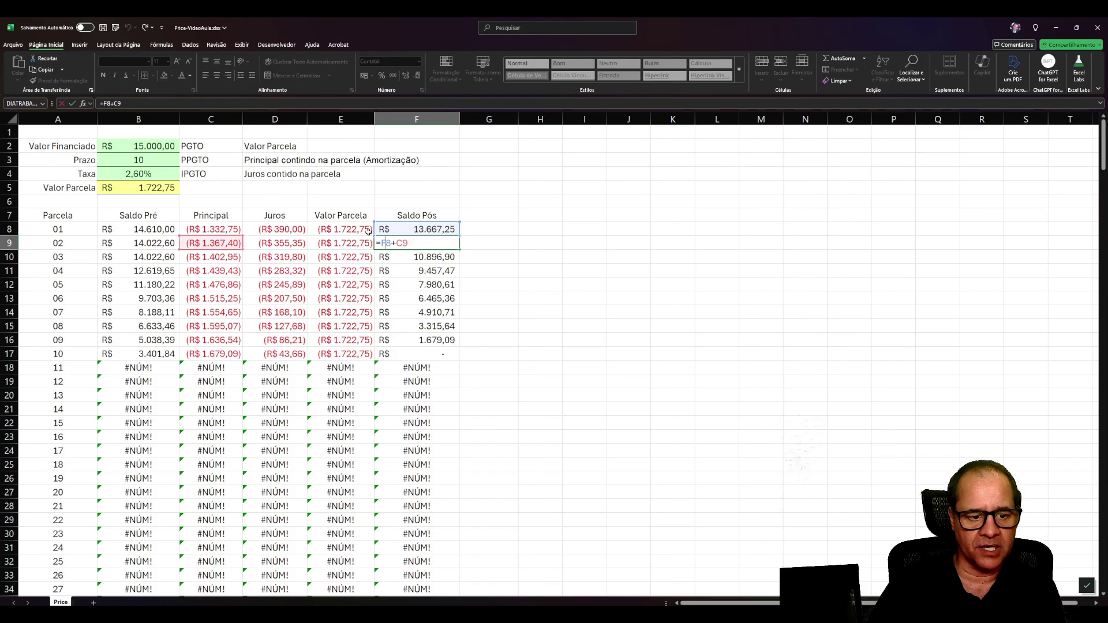
click(430, 230)
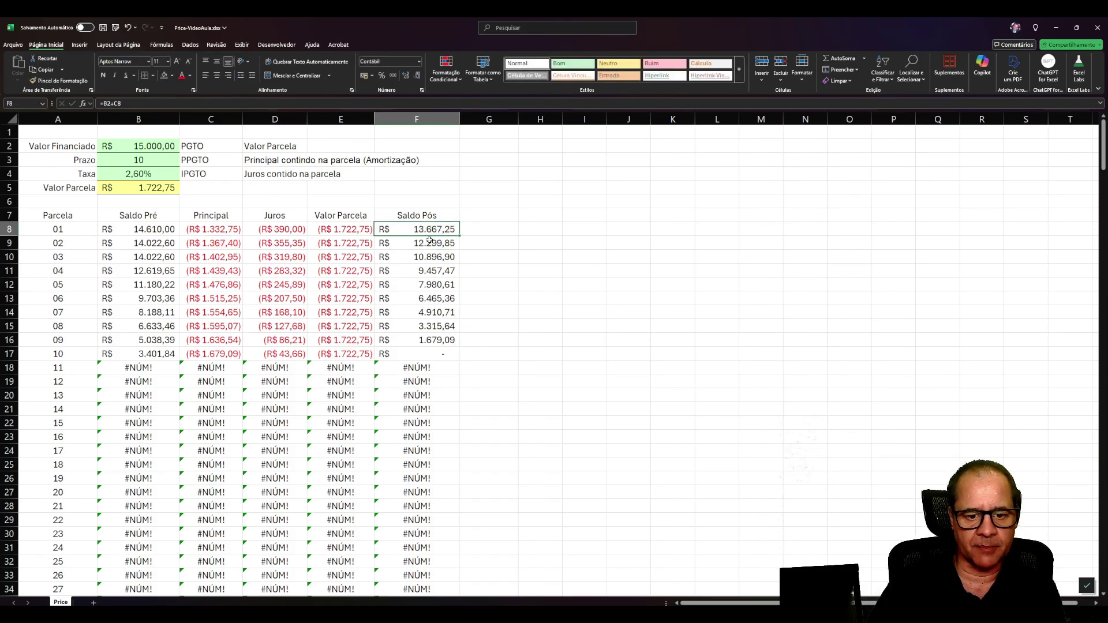
Step: Inspect the second instalment's Saldo Pós formula in F9 and check its F8 and C9 references
click(430, 243)
key(F2)
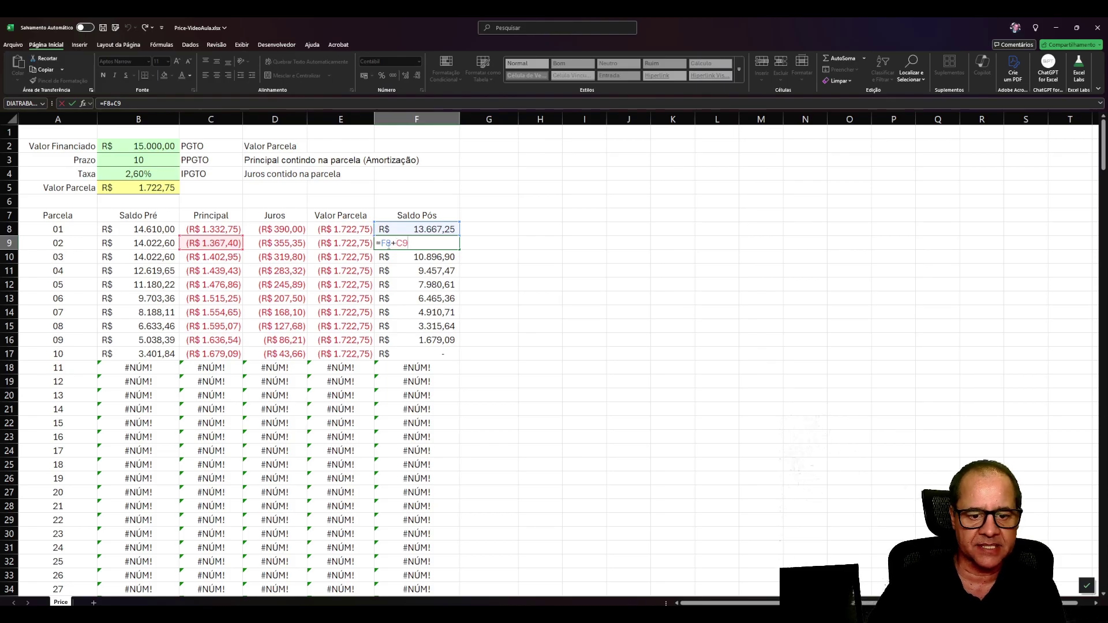
double_click(402, 243)
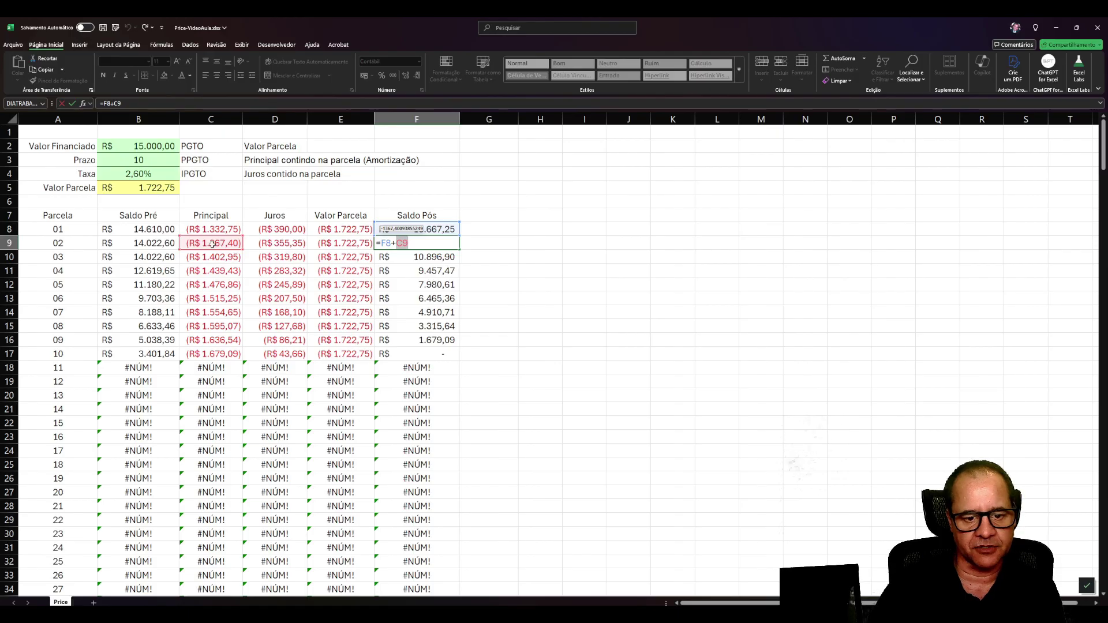
key(Return)
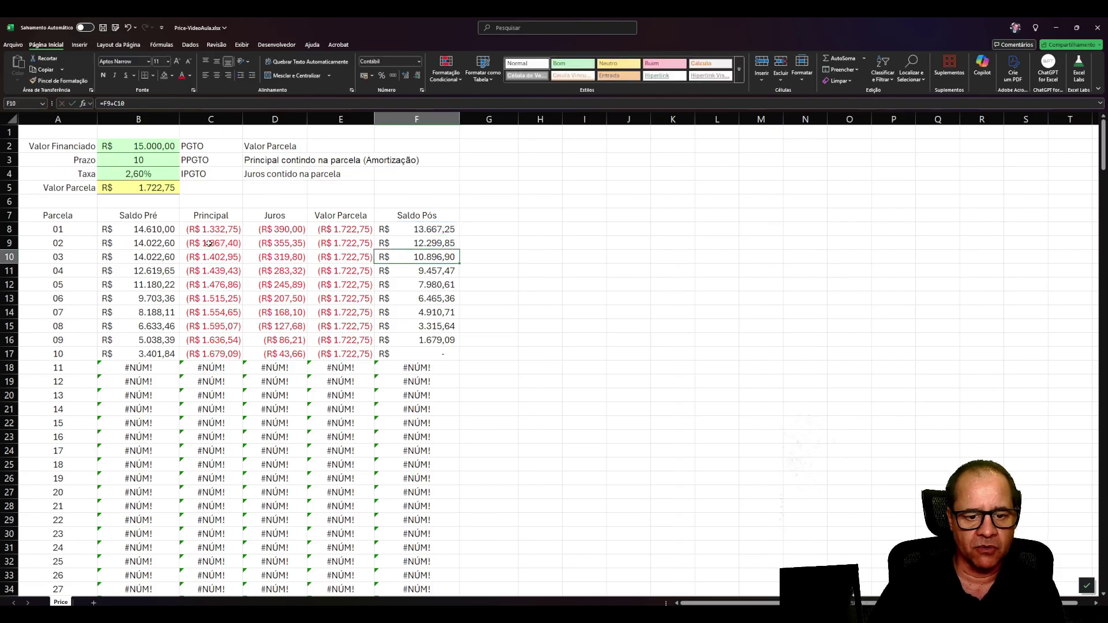
Step: Fill the Saldo Pós formula from F9 down through the remaining instalment rows
click(424, 243)
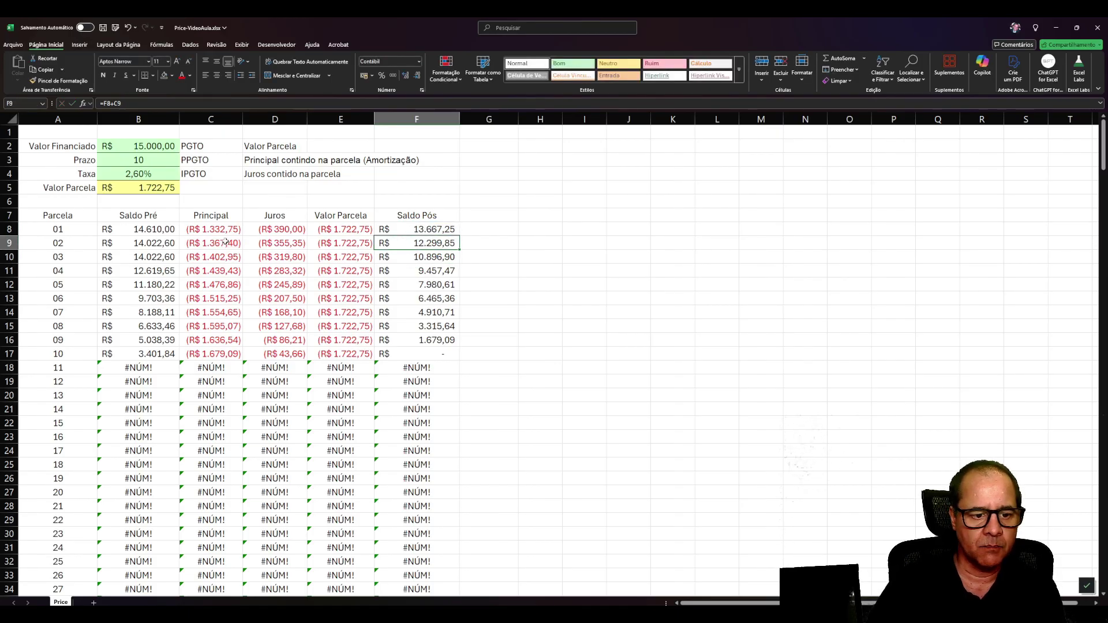
double_click(460, 251)
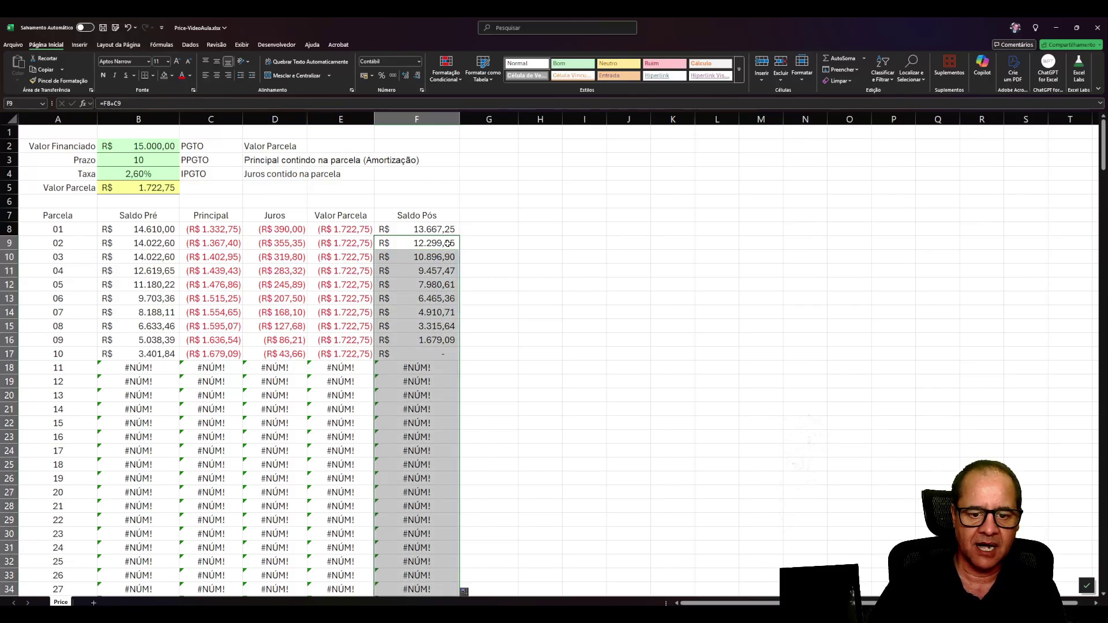
click(448, 243)
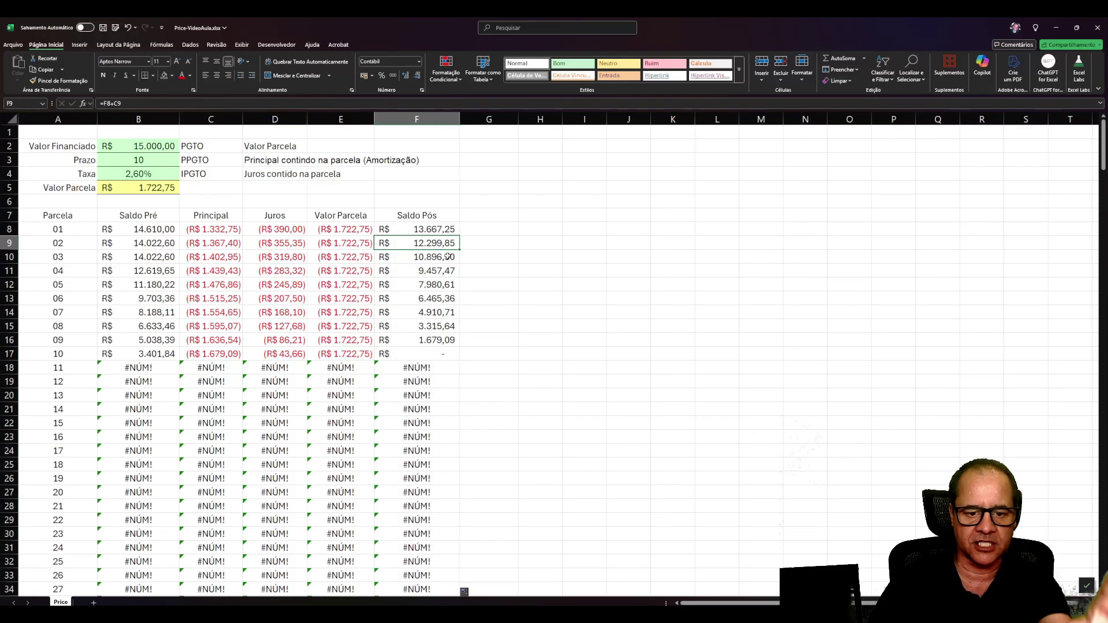
Step: Check the Saldo Pré formula in B9 and fill it down through the remaining instalment rows
click(159, 243)
double_click(160, 243)
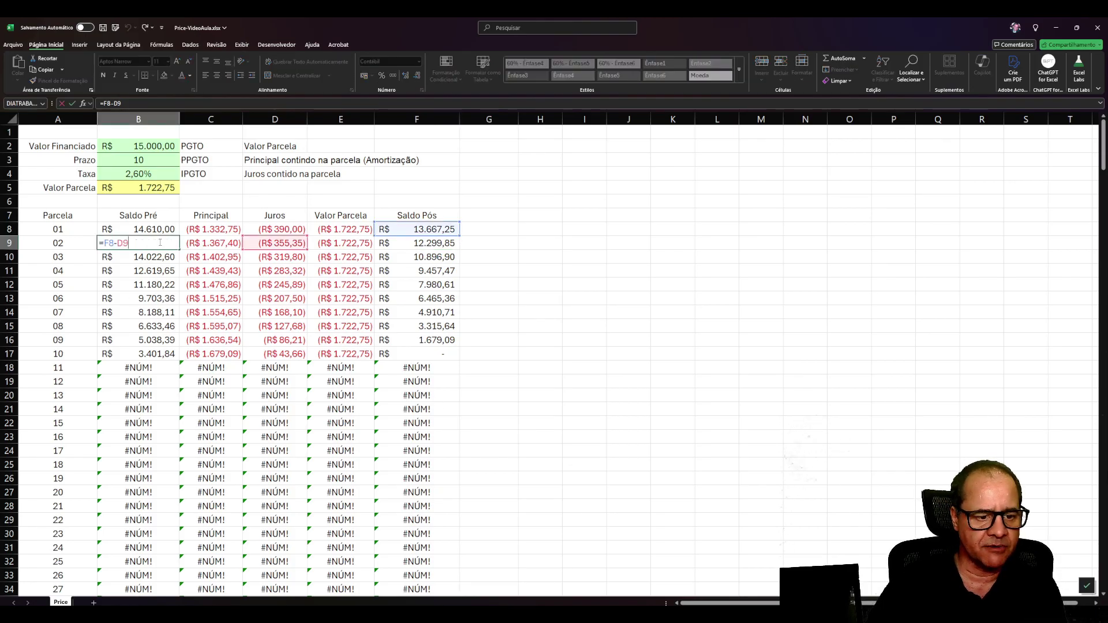
key(Escape)
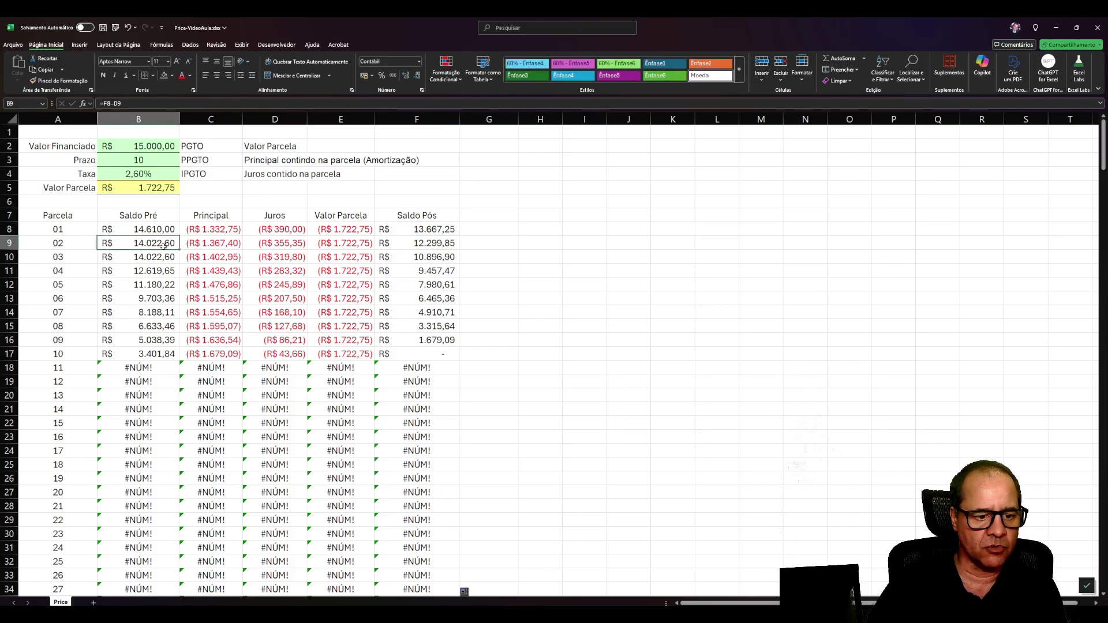
double_click(179, 249)
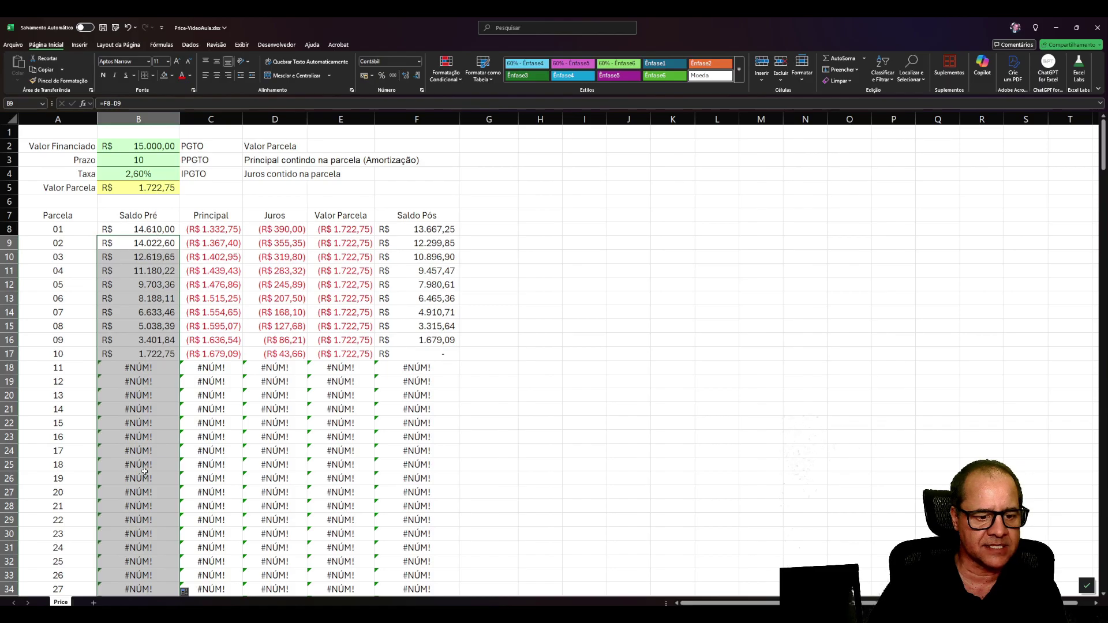
click(148, 245)
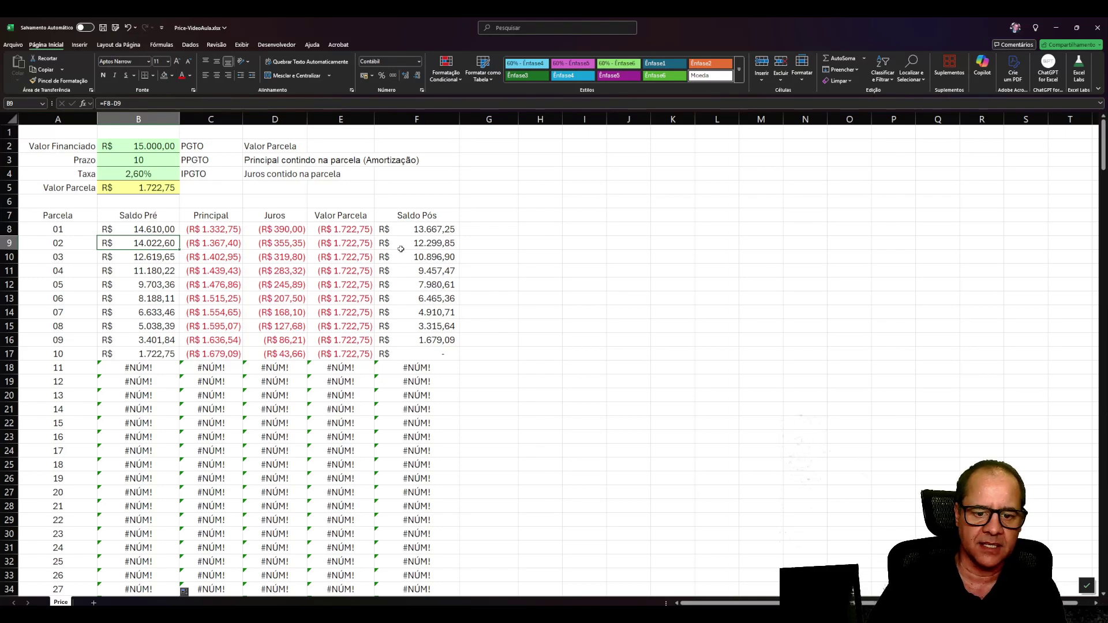
Step: Examine the error rows beyond the tenth instalment, including the Principal formula in C18 and the Saldo Pós formula in F18
click(425, 247)
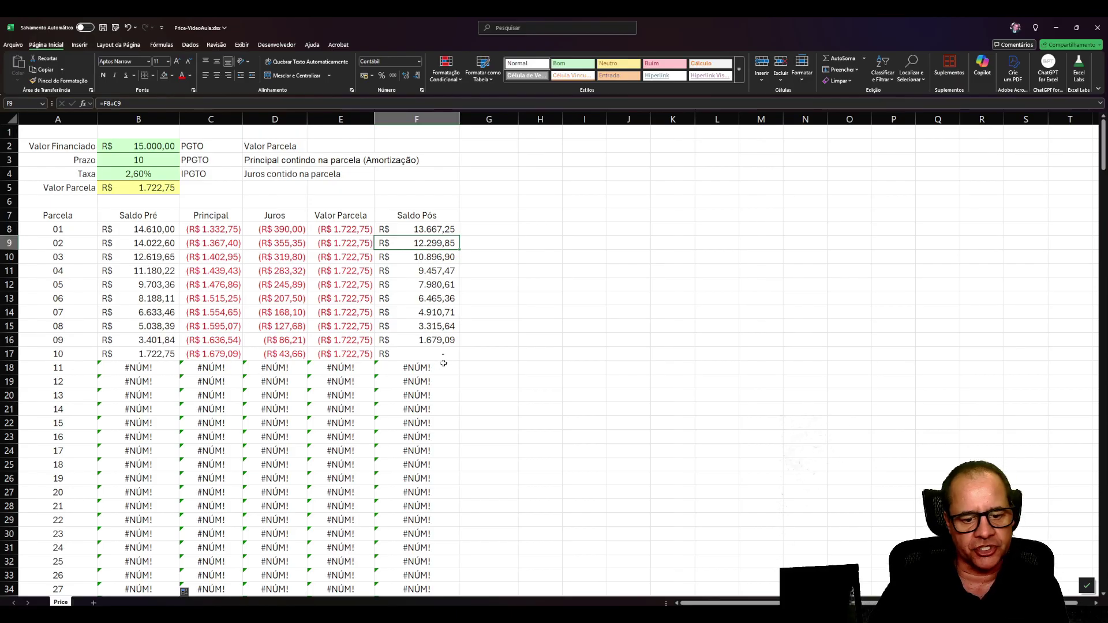
click(228, 369)
scroll(225, 364, down, 6)
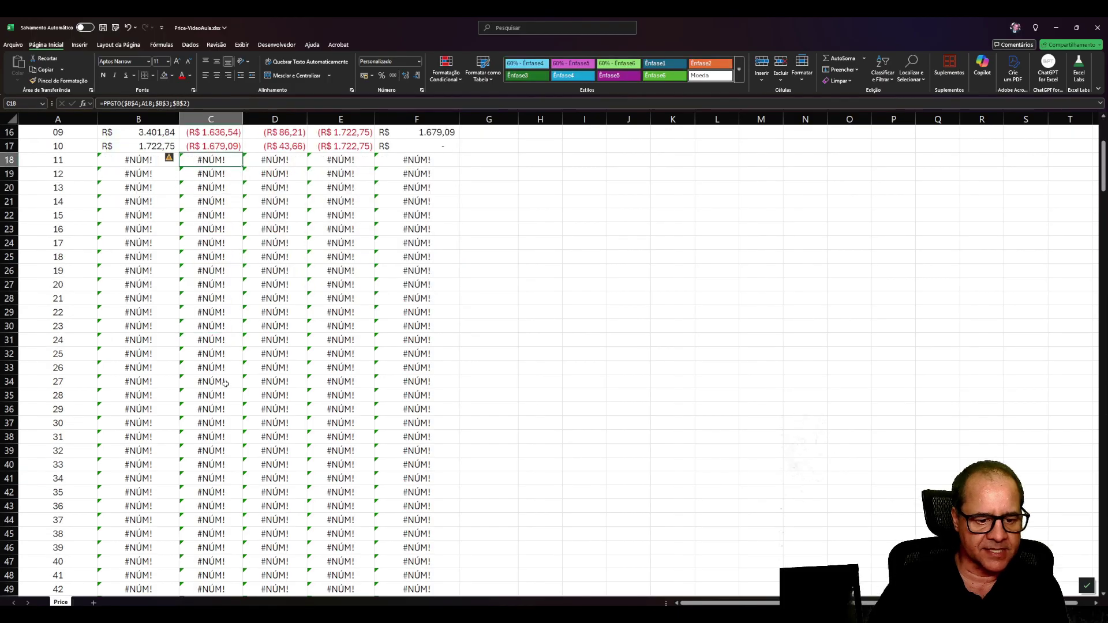
scroll(214, 341, up, 6)
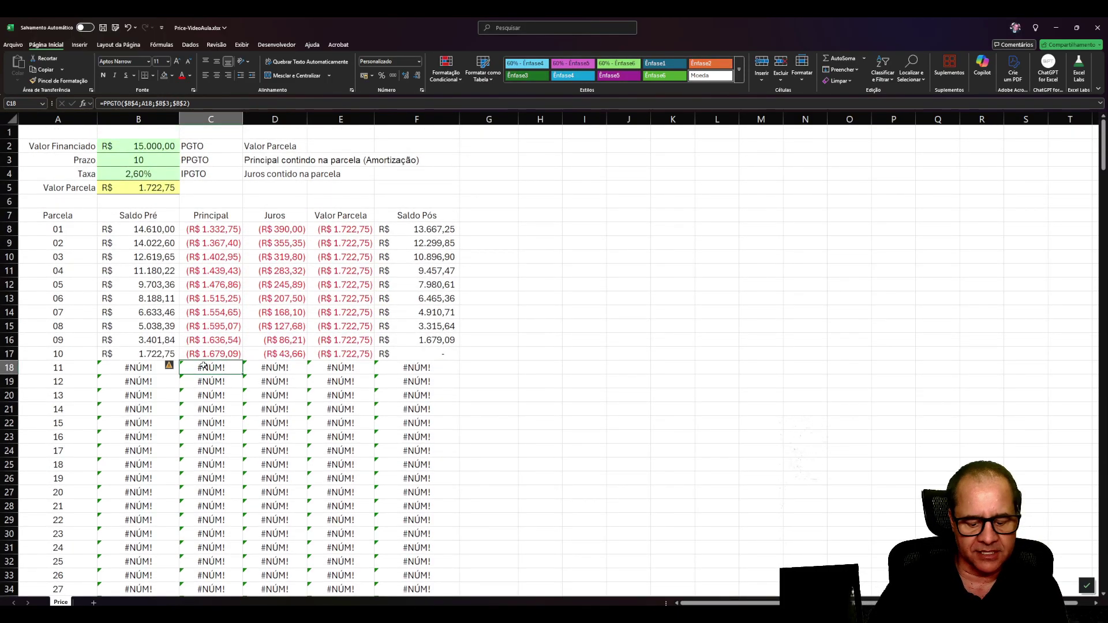
click(102, 103)
key(Escape)
click(413, 365)
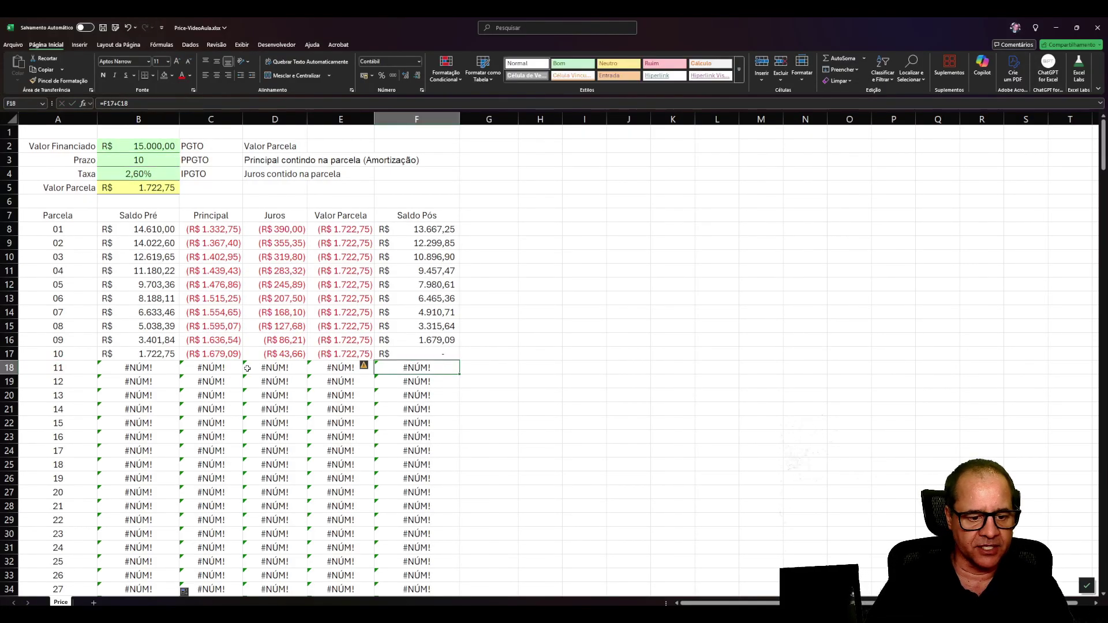
click(490, 367)
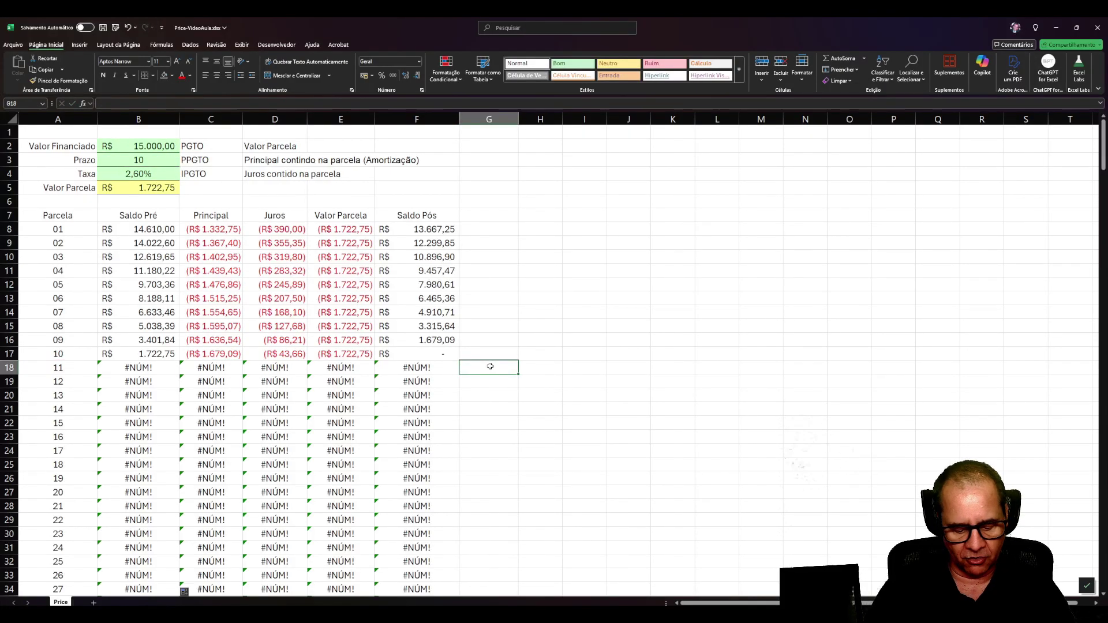
text(()
key(BackSpace)
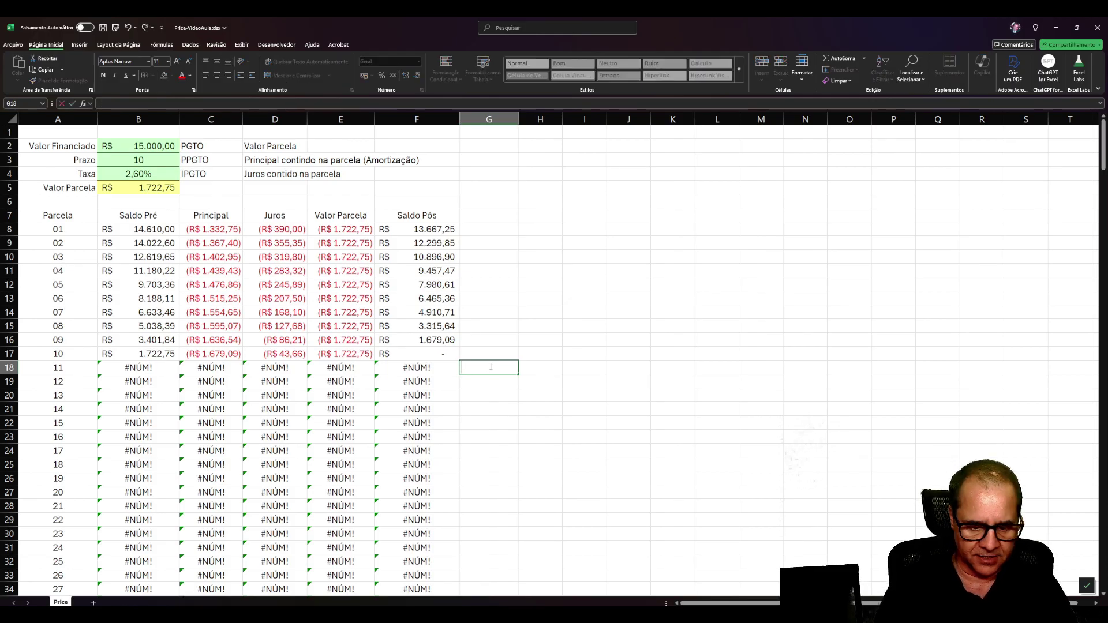
text(=)
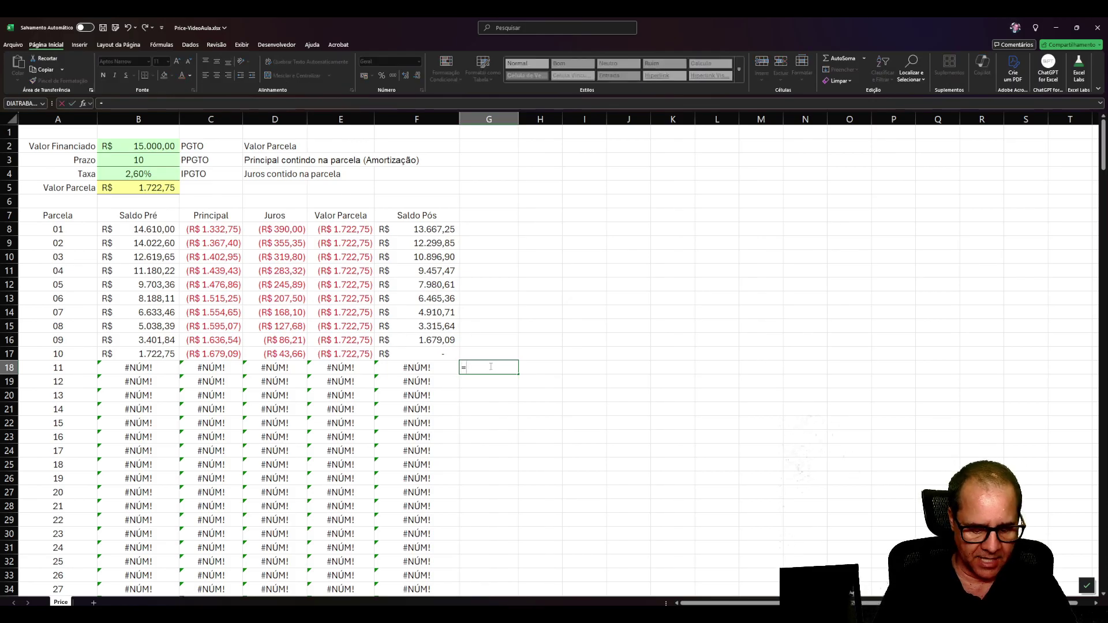
text(Énu)
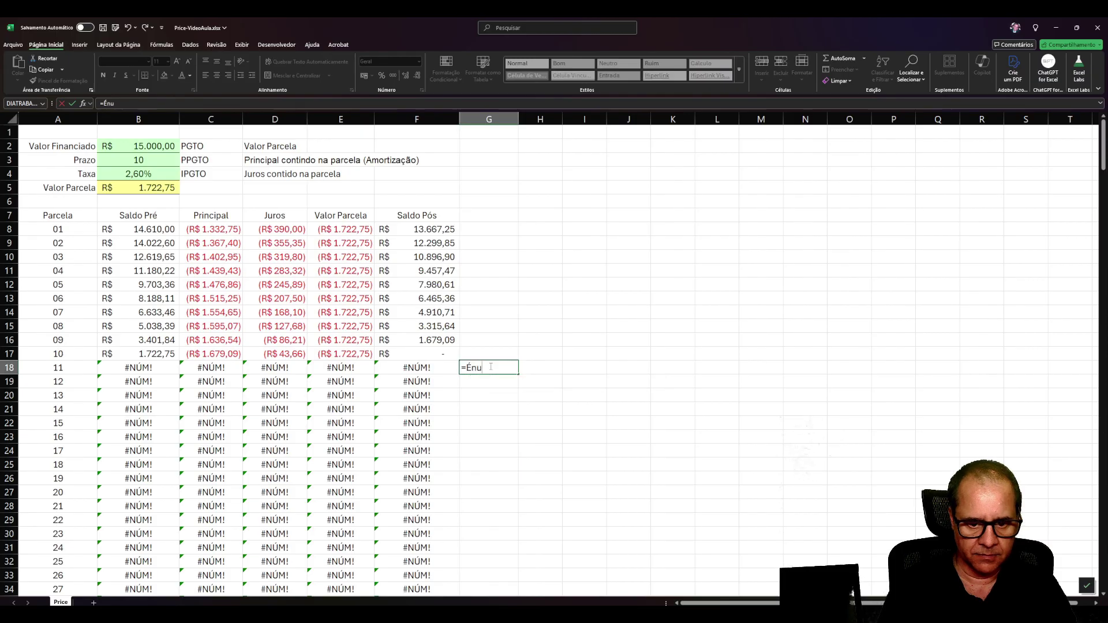
key(Escape)
Step: Enter =ÉNÚM(F8) in G8 to test whether the first instalment's Saldo Pós is a number
click(477, 230)
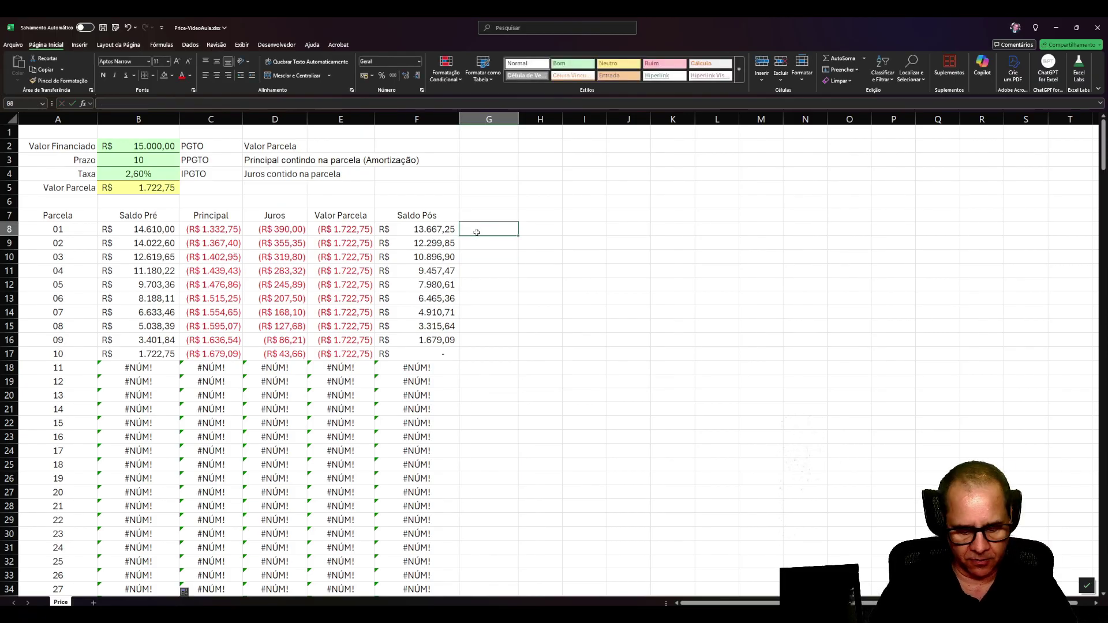
text(=)
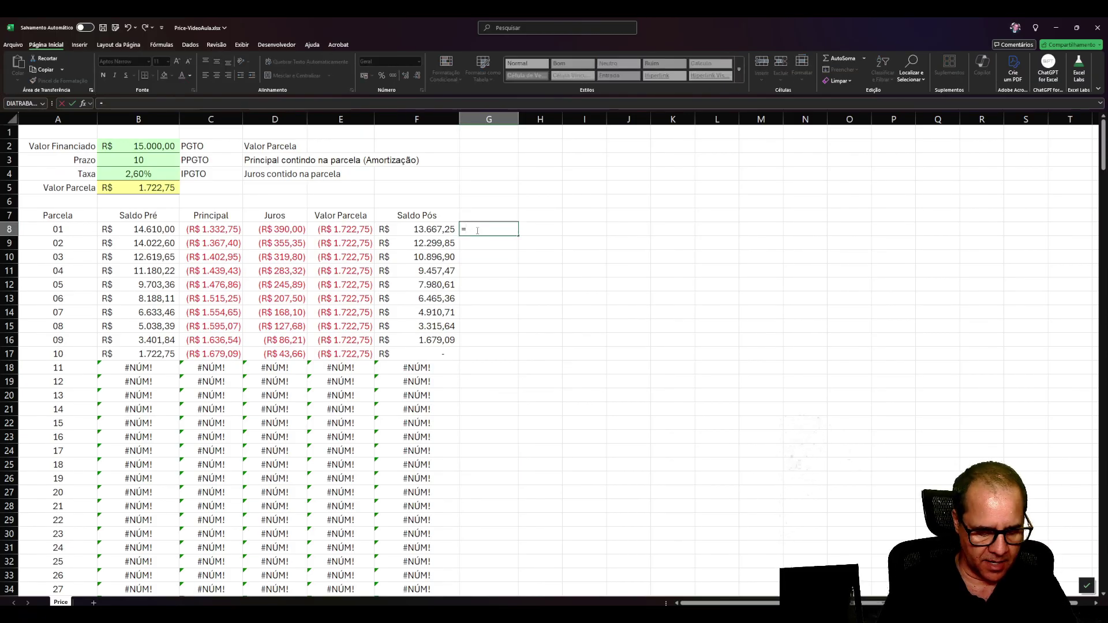
text(énum()
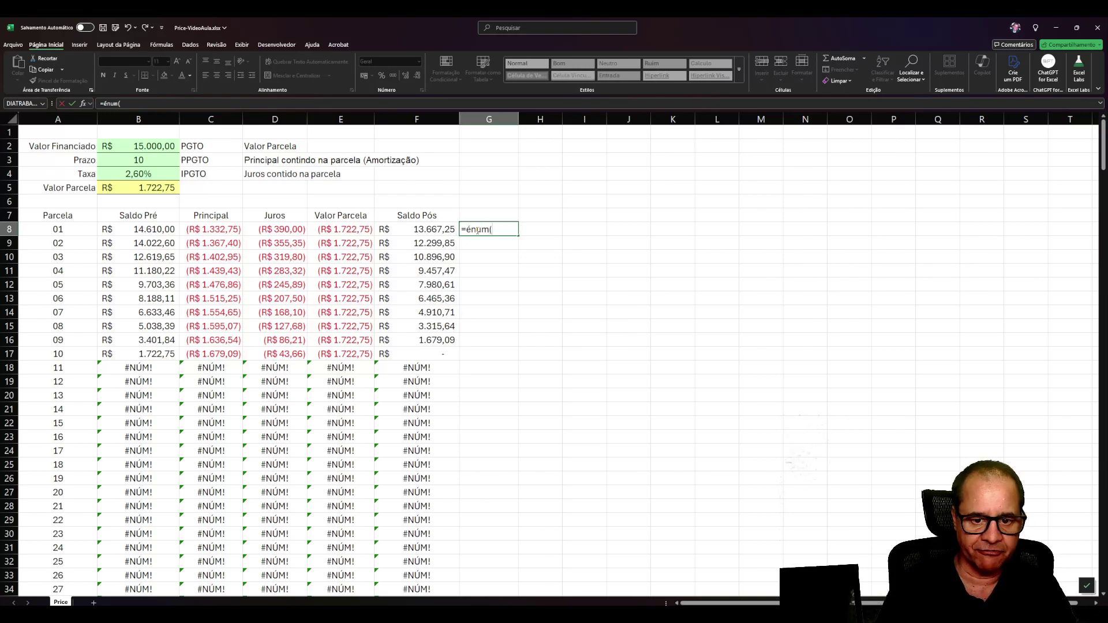
click(219, 228)
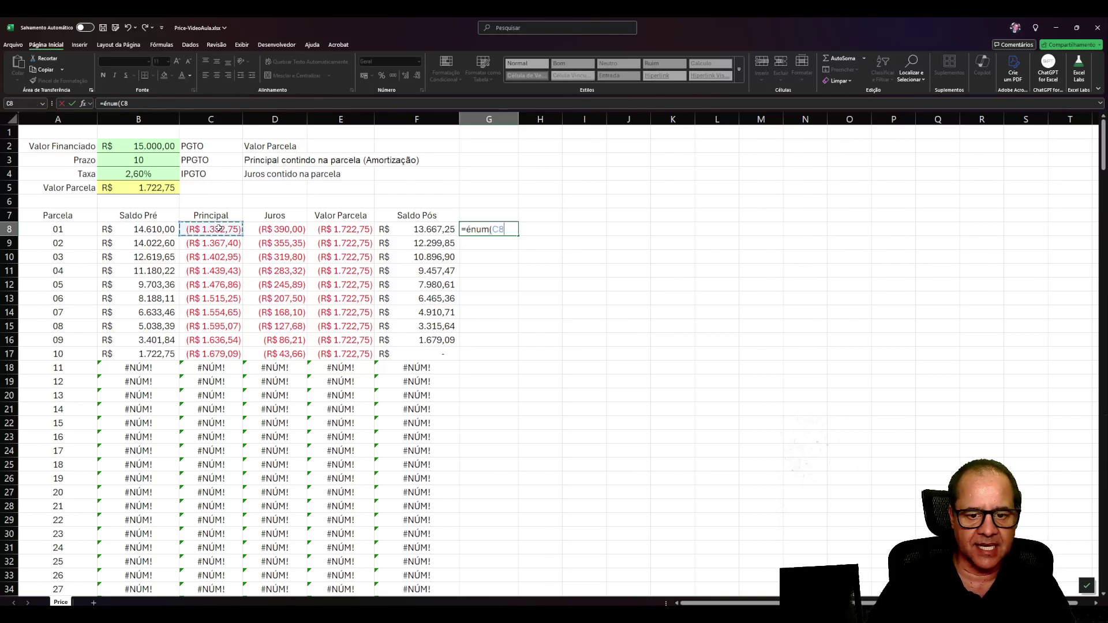
click(421, 232)
text())
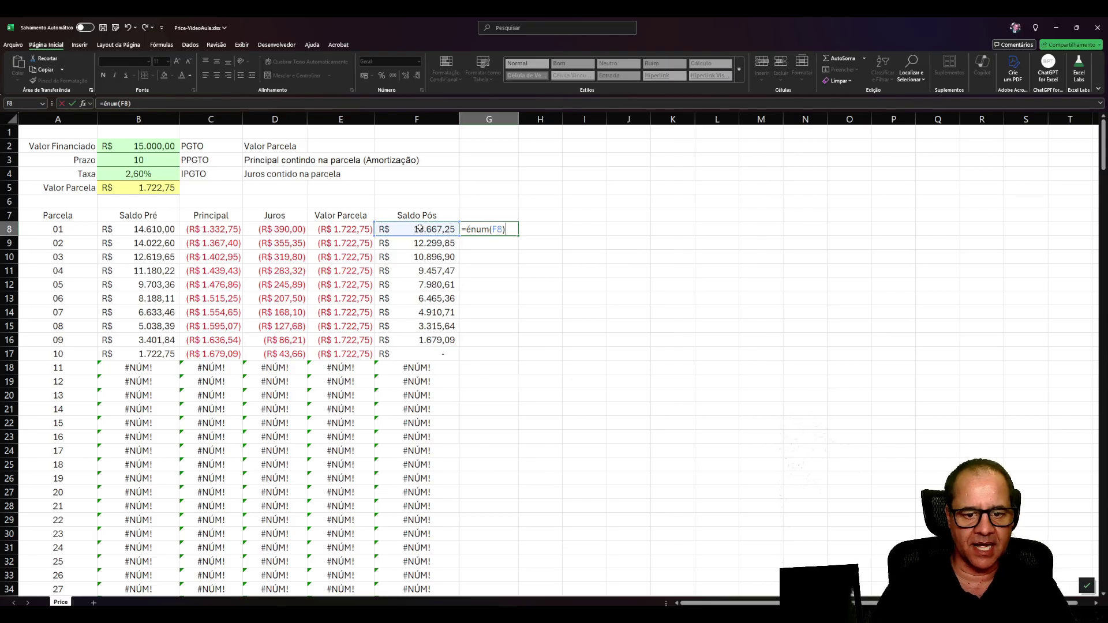
key(Return)
click(467, 229)
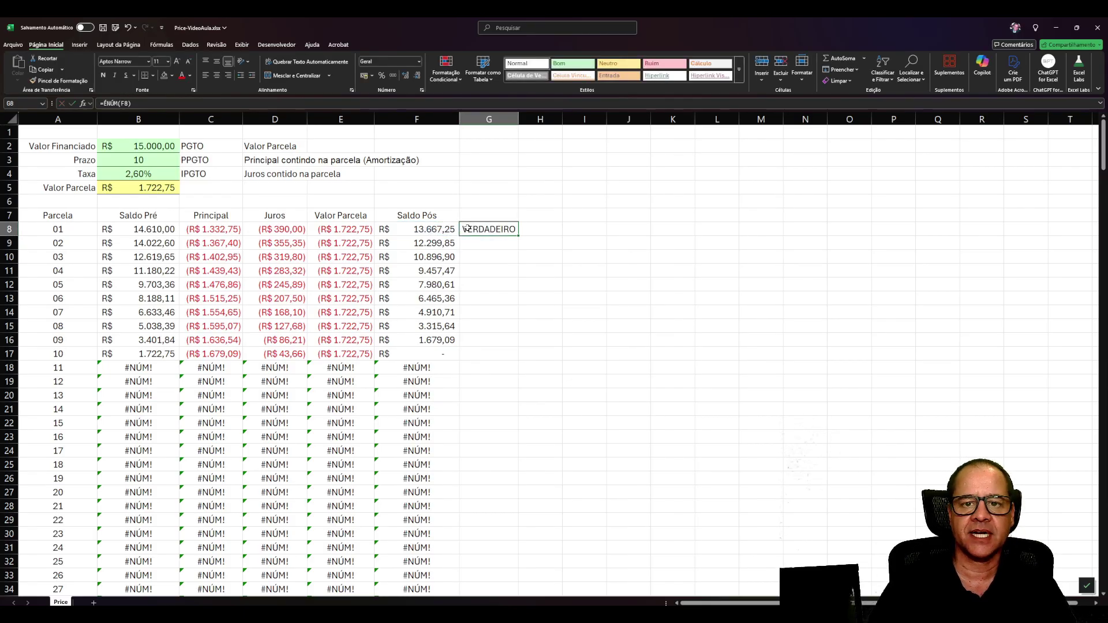
Step: Extend the ÉNÚM test up to G7 so it checks the Saldo Pós header, and inspect its F7 reference
drag(519, 235, 519, 216)
click(445, 217)
double_click(492, 215)
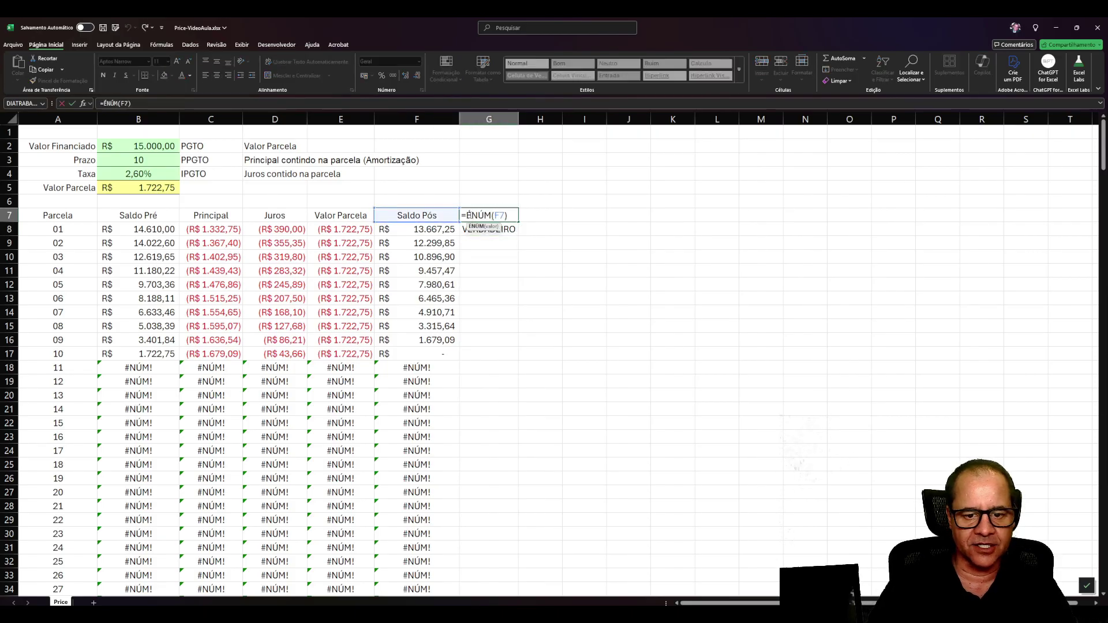
key(Escape)
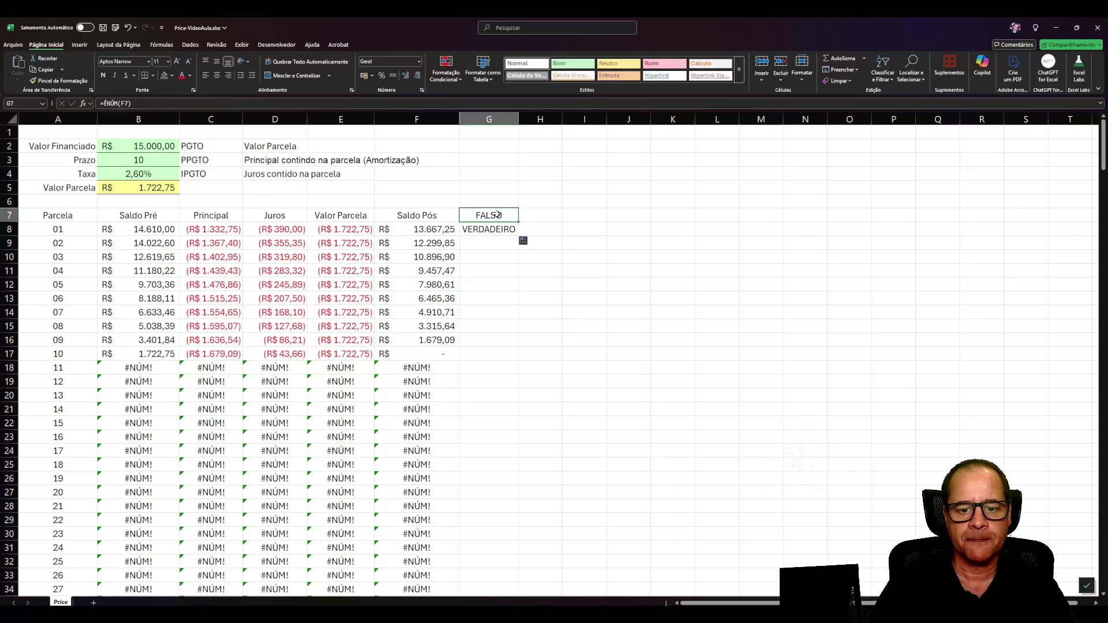
Step: Wrap the Principal formula in C18 as an SE logical test, starting =SE(énum(PPGTO($B$4;A18;$B$3;$B$2));
click(218, 366)
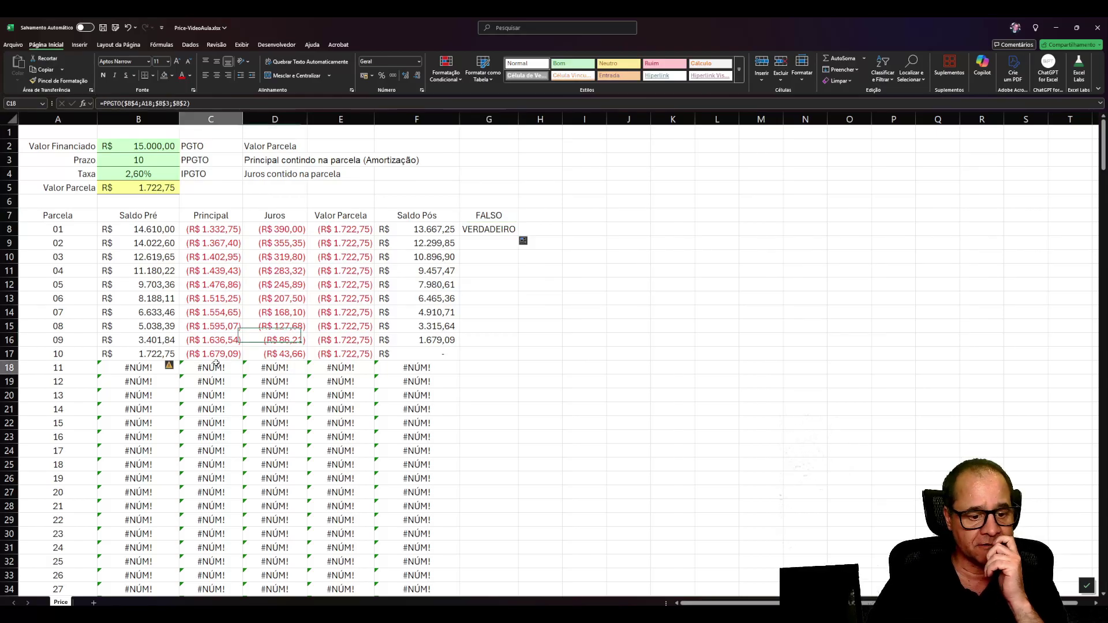
click(114, 104)
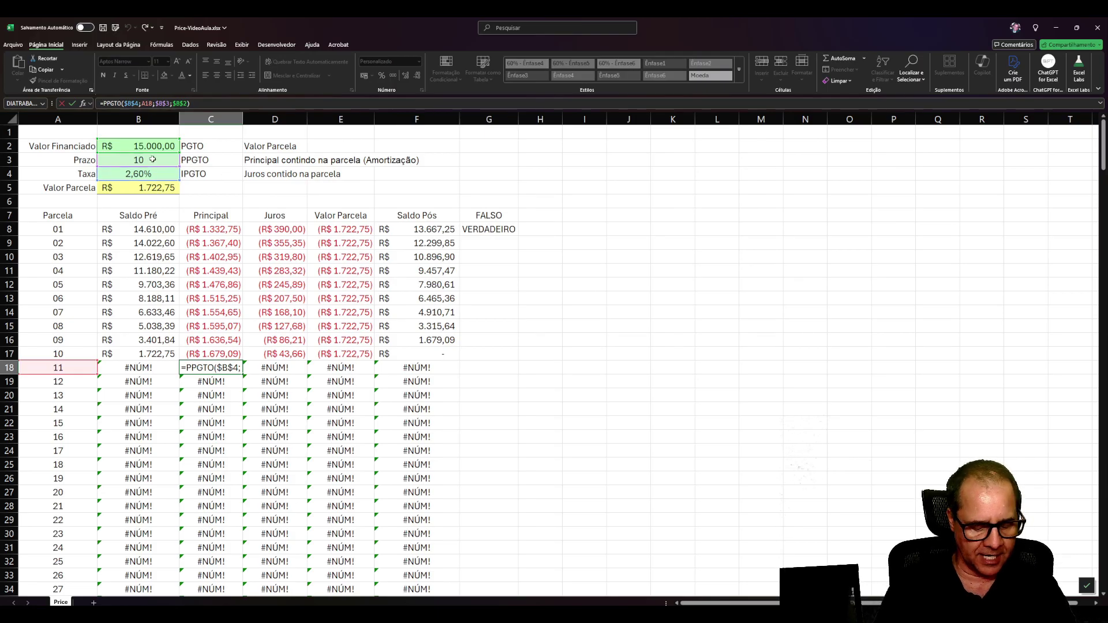
text(SE)
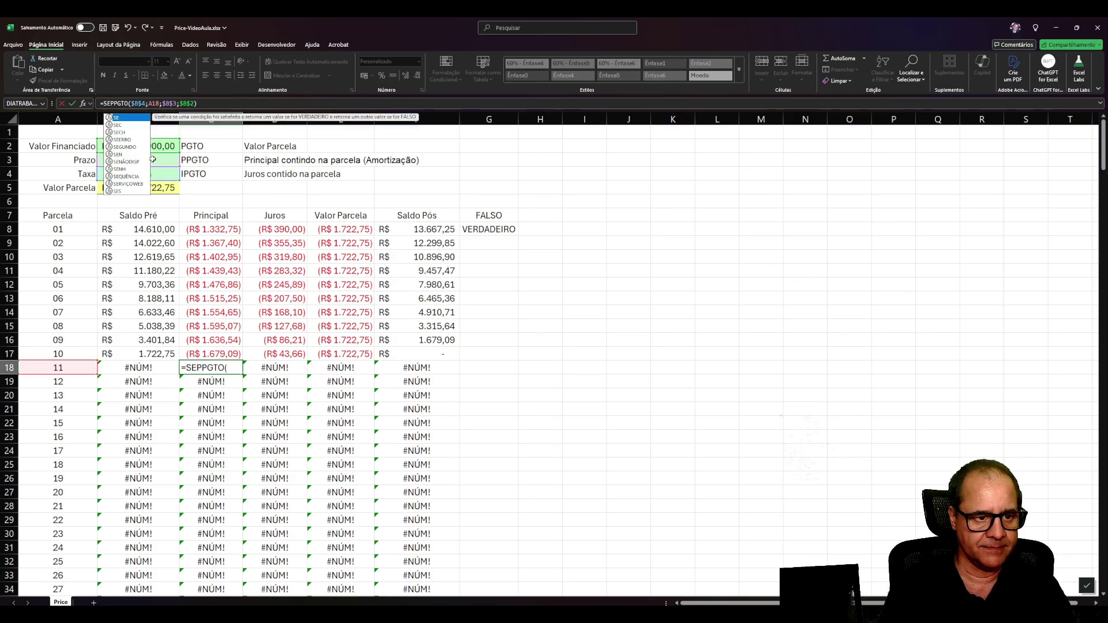
text((énum)
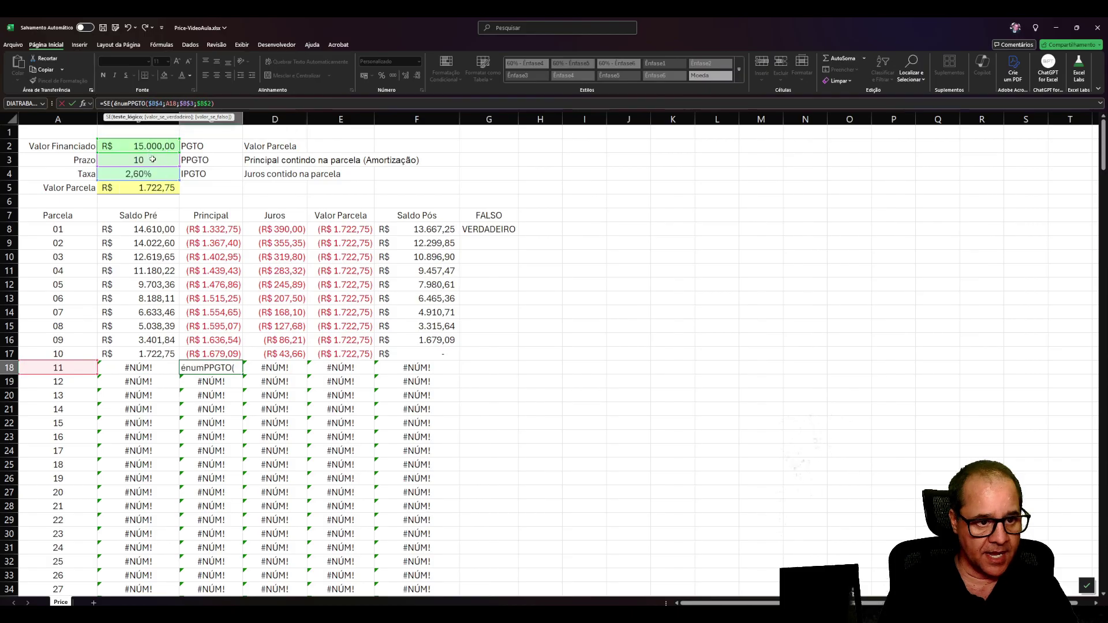
text(()
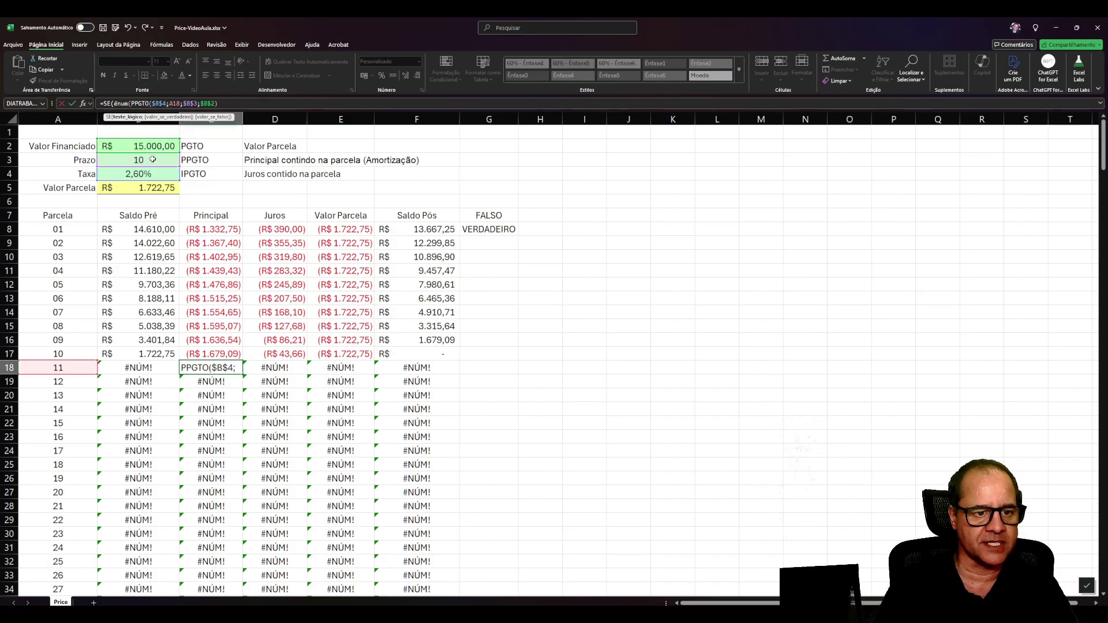
key(End)
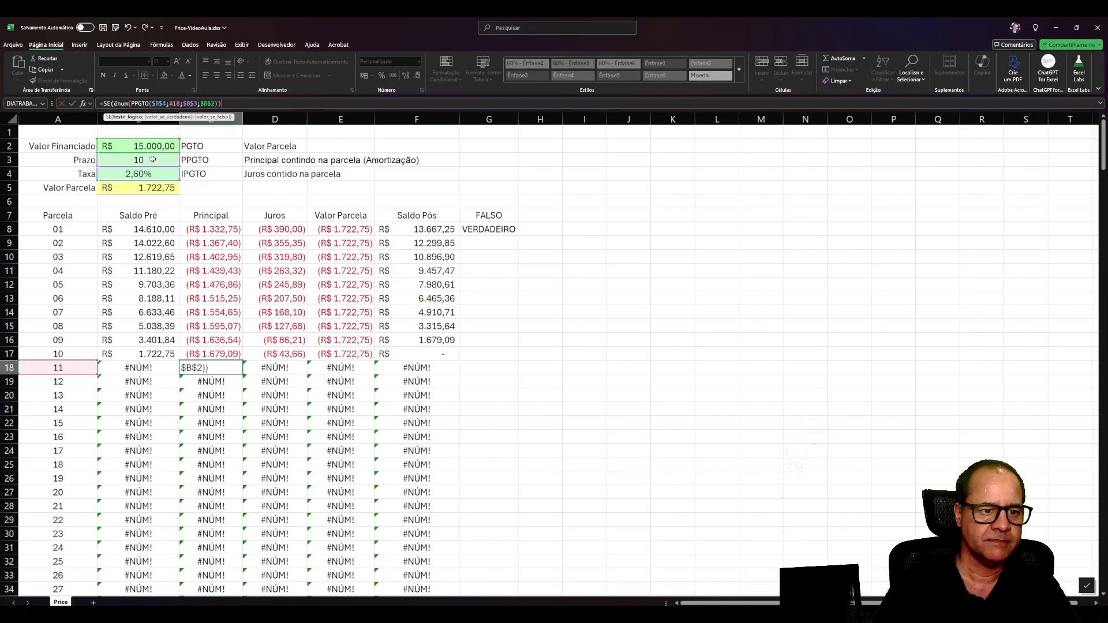
text(;)
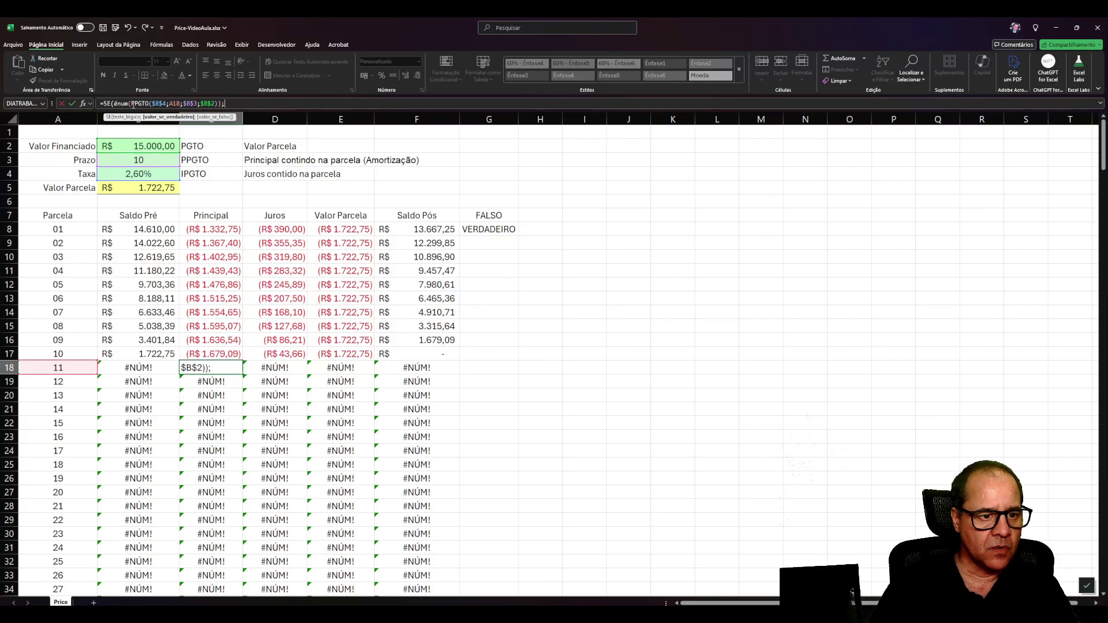
Step: Complete the SE formula in C18 with PPGTO($B$4;A18;$B$3;$B$2) as the true value and "" as the false value
drag(131, 103, 218, 104)
key(ctrl+c)
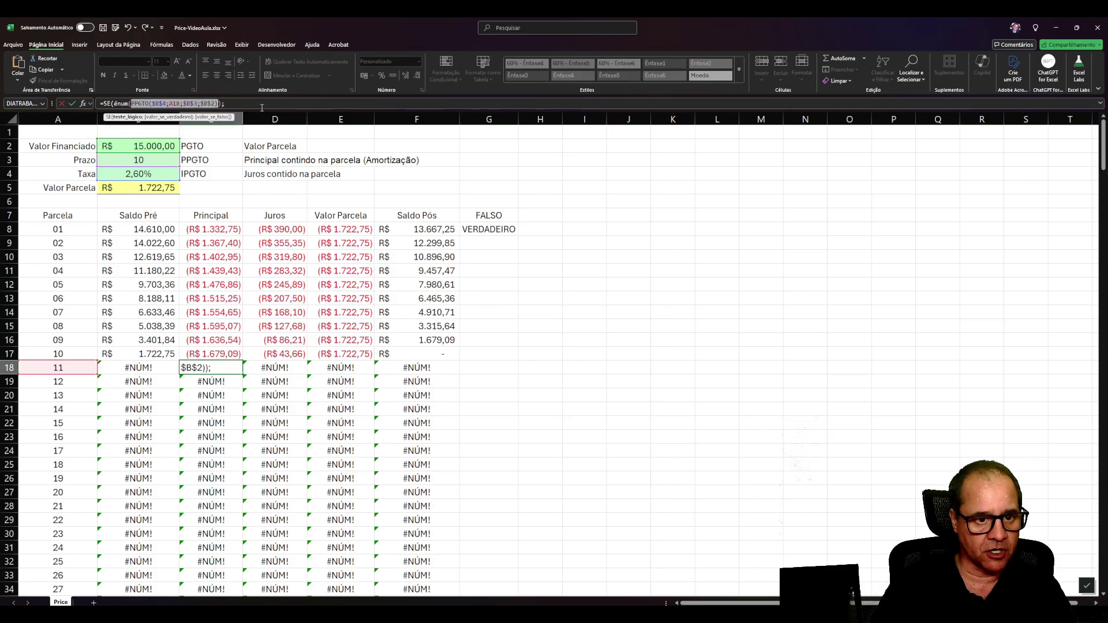
click(252, 104)
key(ctrl+v)
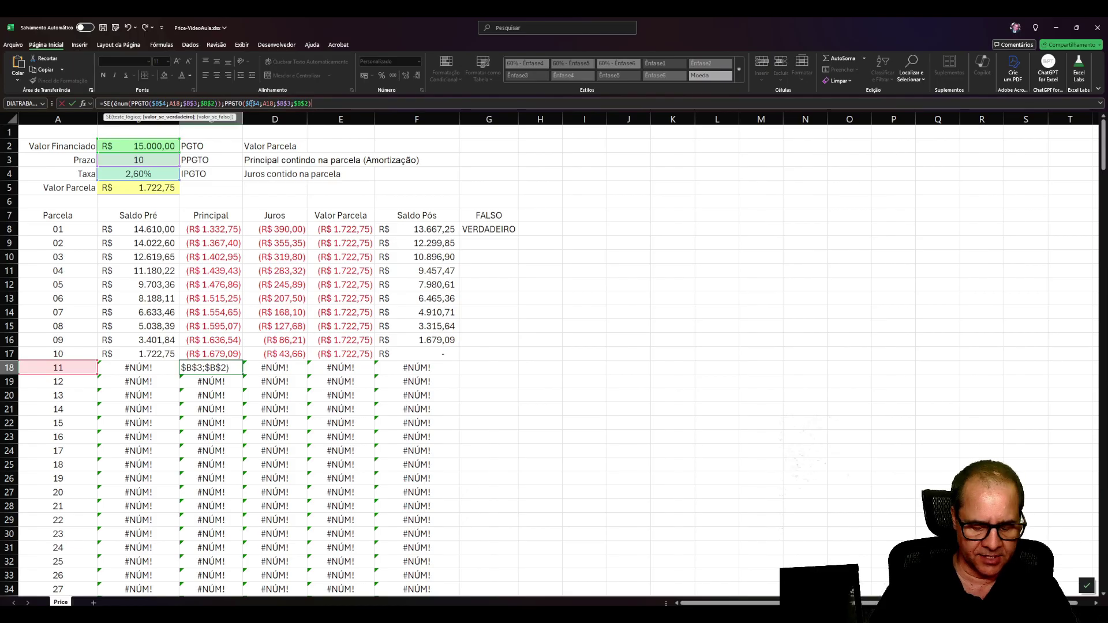
text(;)
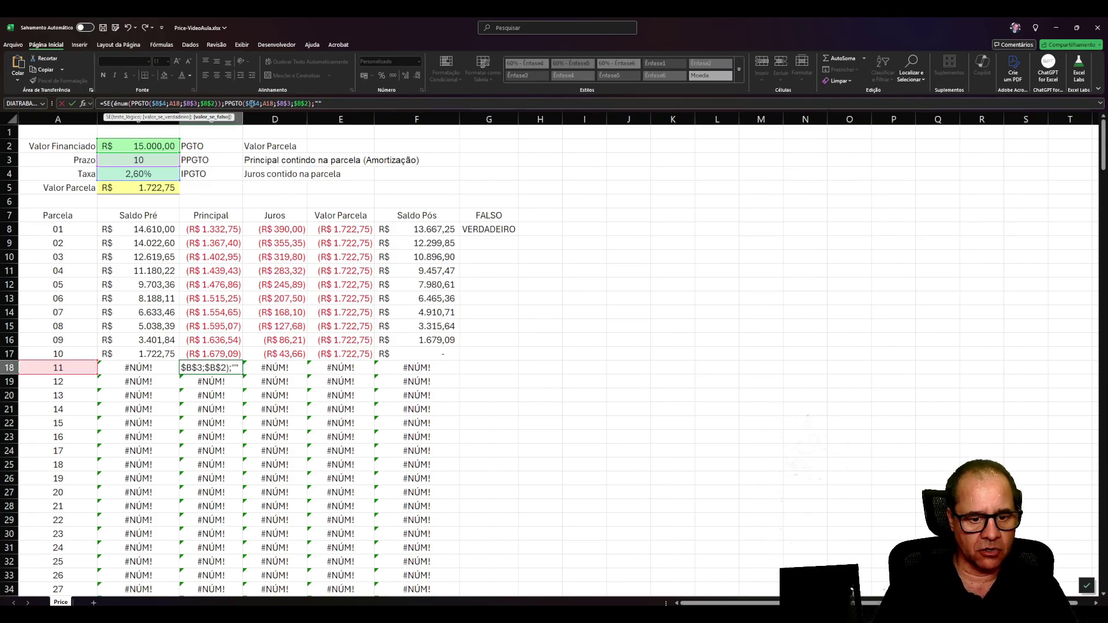
text(""))
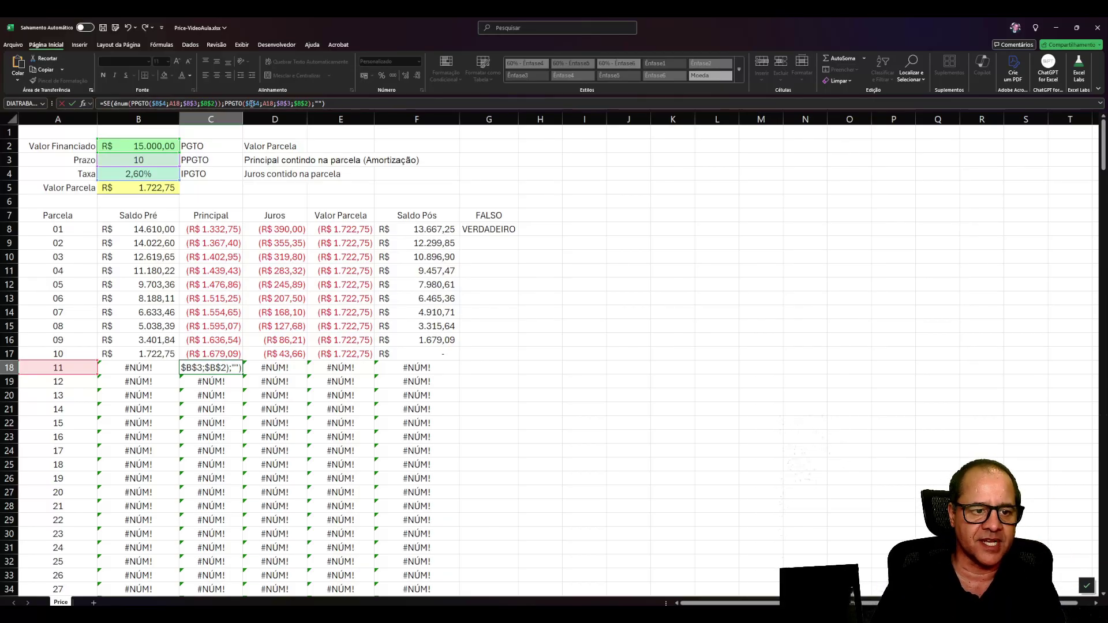
key(Return)
Step: Copy the C18 SE formula down the rest of the Principal column and up to C8
click(211, 365)
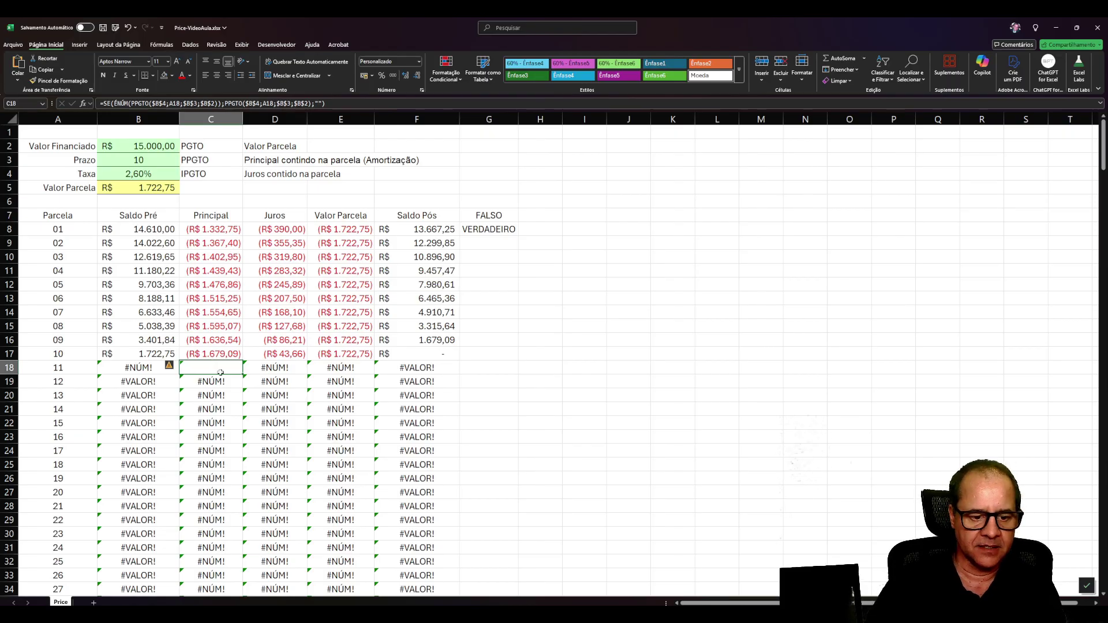
double_click(243, 374)
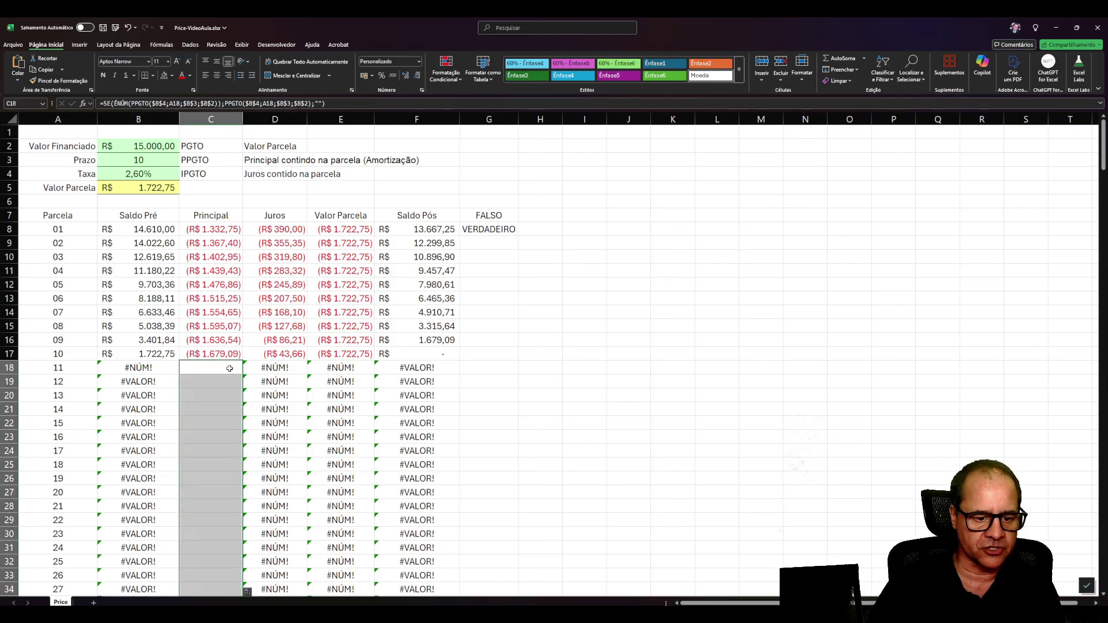
click(234, 370)
drag(243, 375, 240, 228)
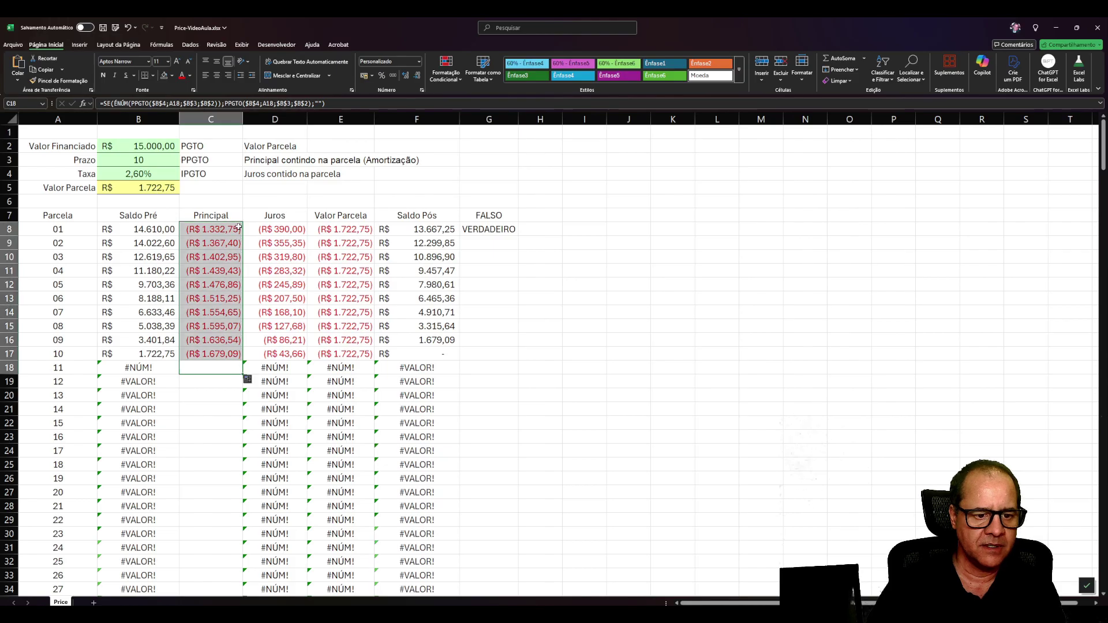
Step: Examine the formulas across row 18, covering Principal, Juros, Valor Parcela, Saldo Pós and Saldo Pré, and the fixed Parcela number
click(221, 364)
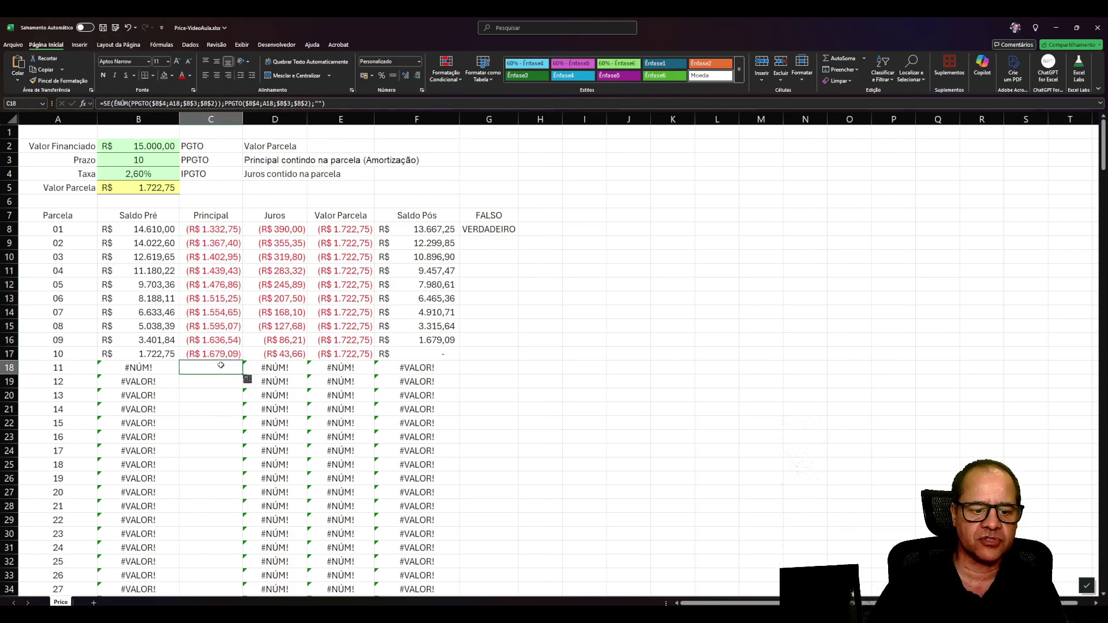
click(274, 369)
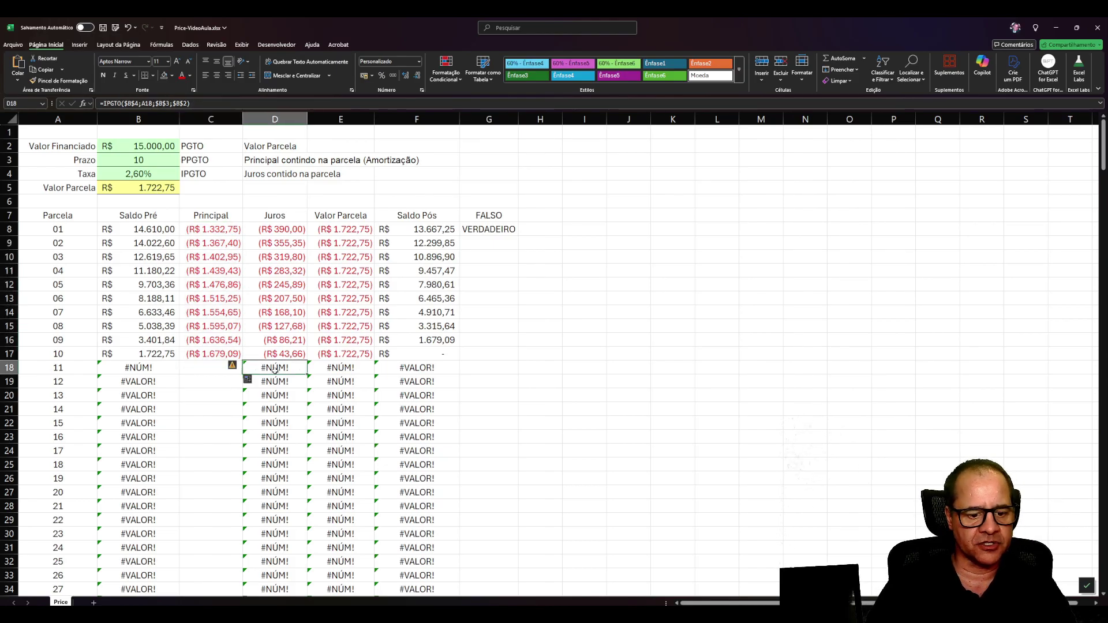
click(327, 368)
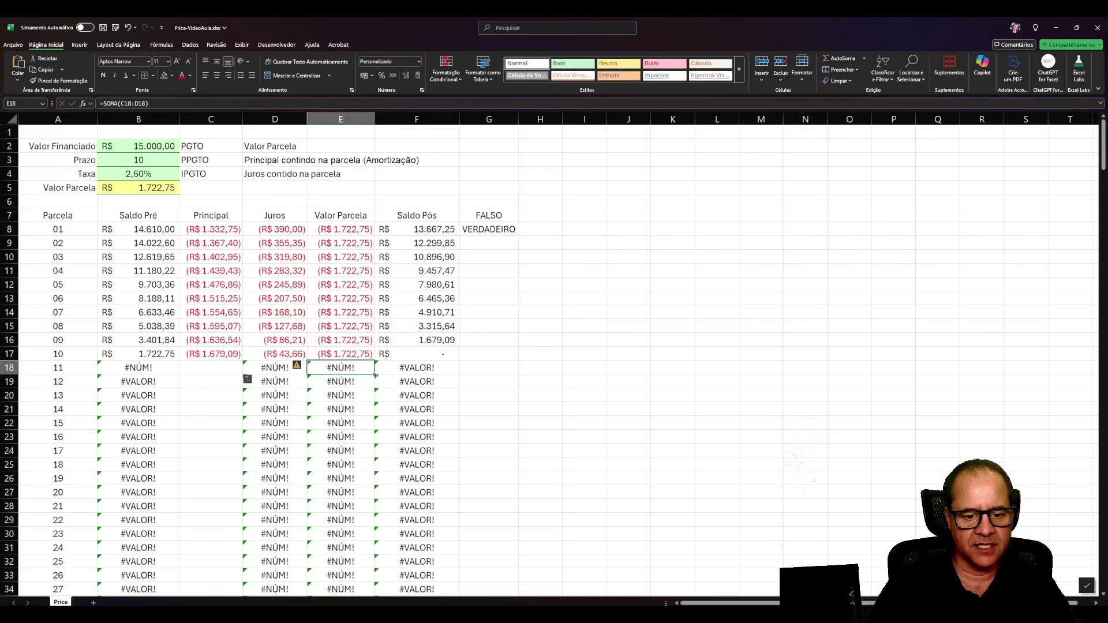
click(419, 368)
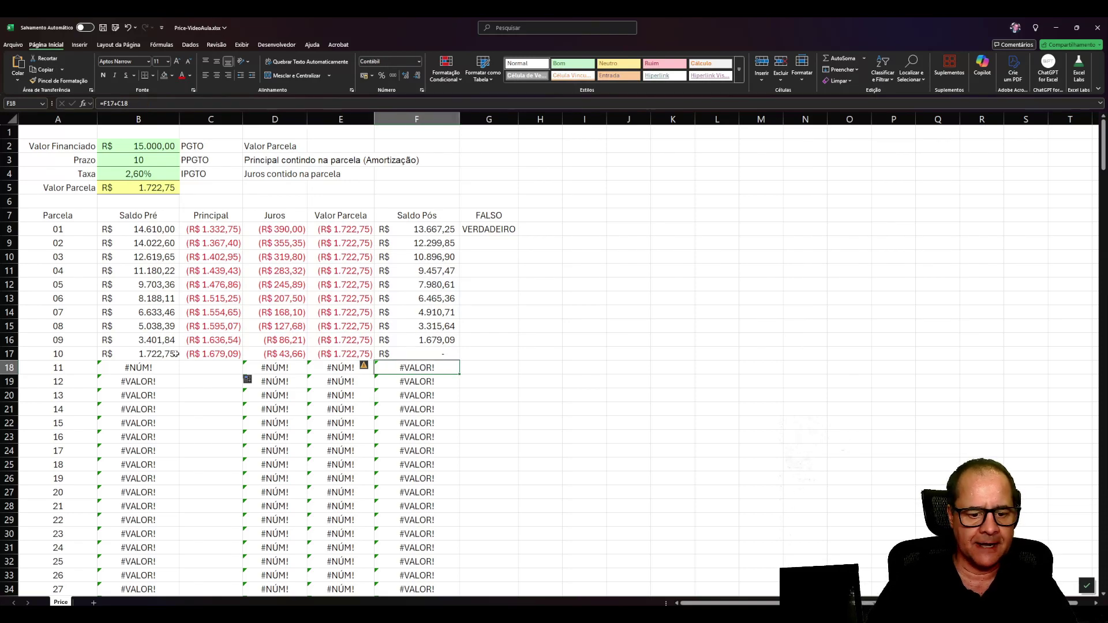
click(136, 370)
click(55, 369)
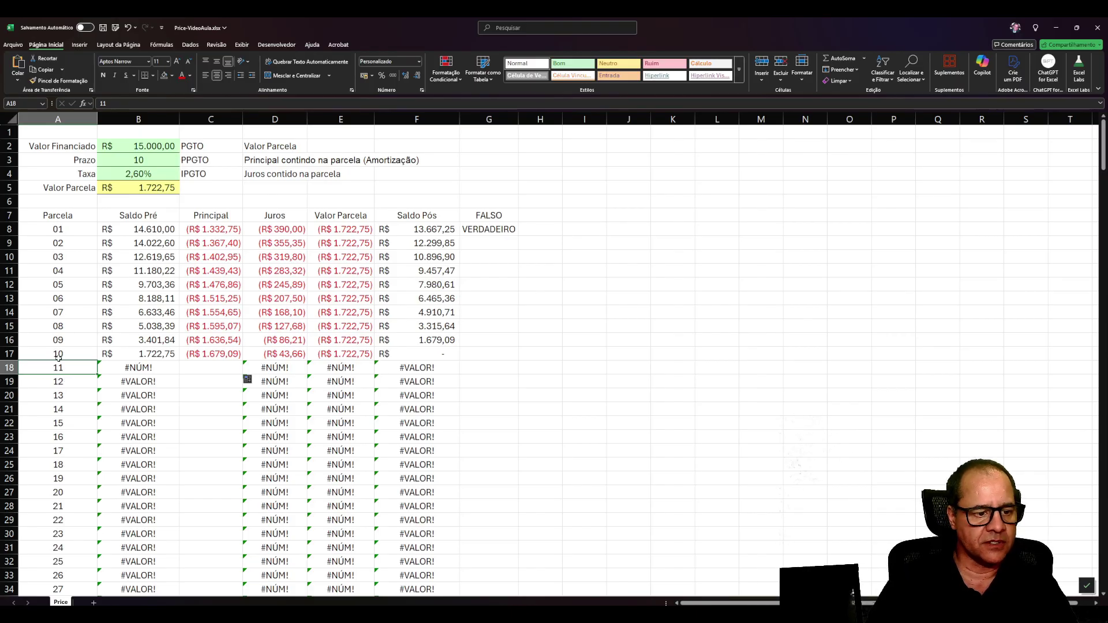
scroll(67, 442, down, 2)
scroll(67, 442, up, 2)
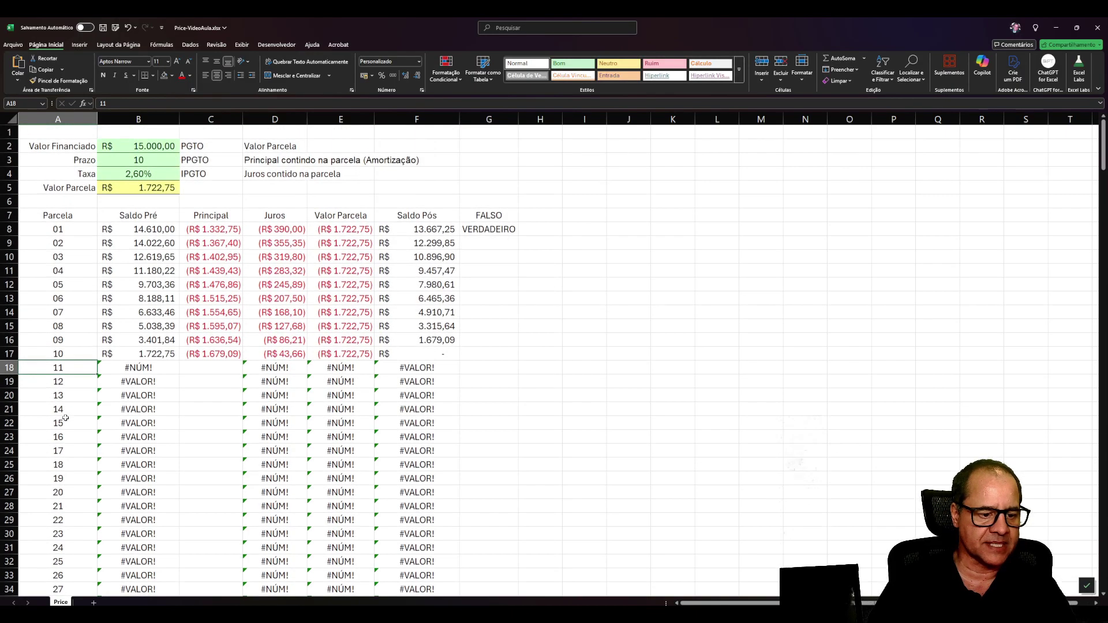
Step: Replace the fixed first instalment number in A8 with the formula =SE(B3>1;1;"")
click(58, 228)
double_click(65, 226)
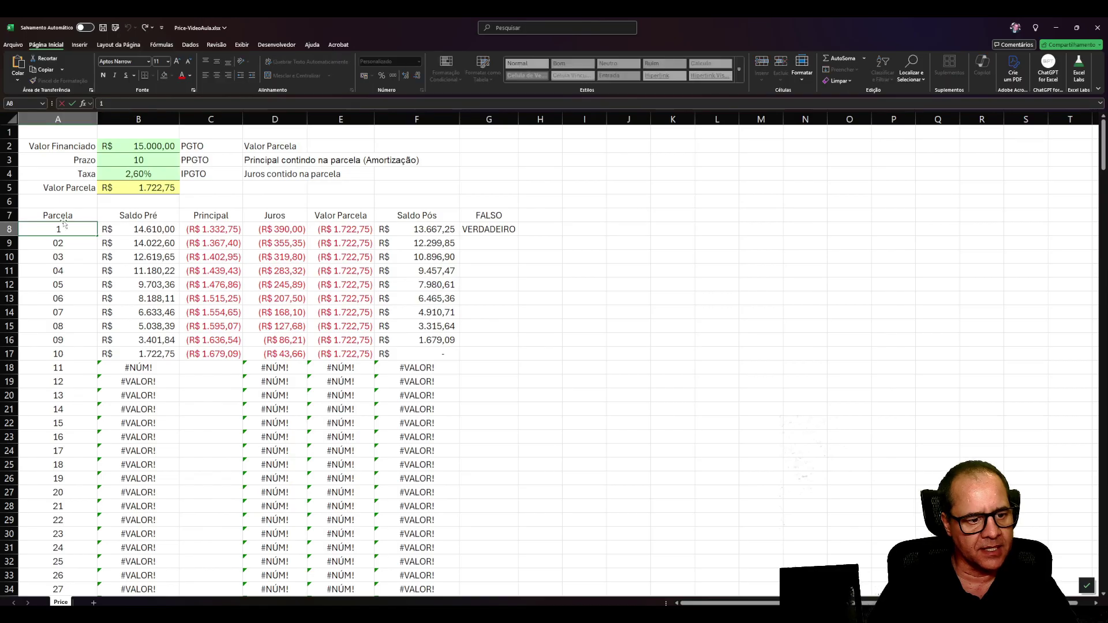
text(=)
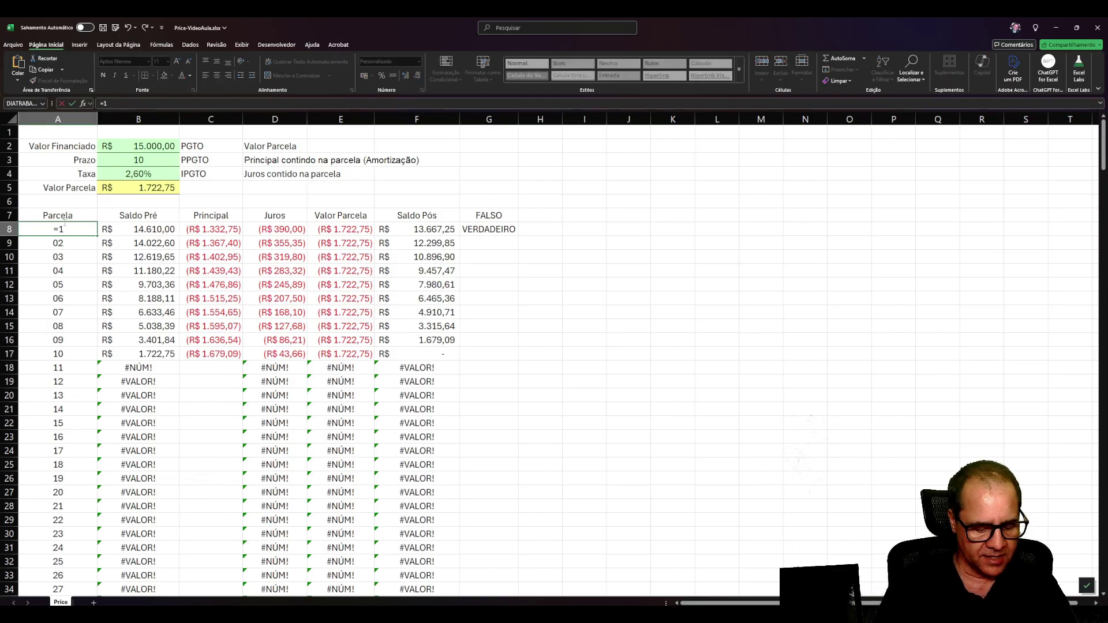
text(Se()
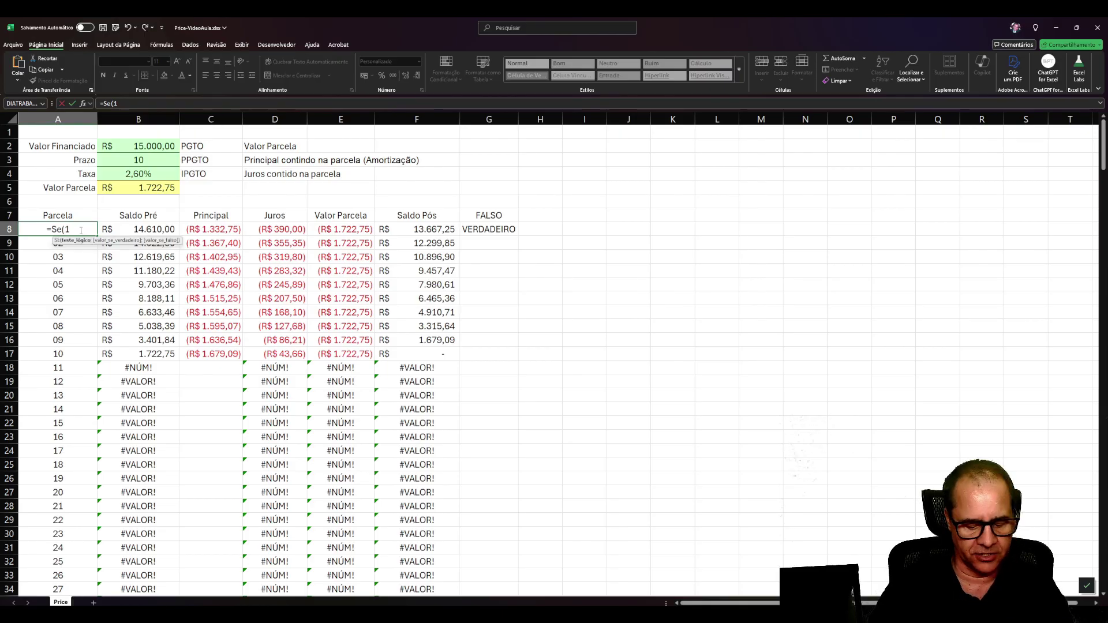
key(BackSpace)
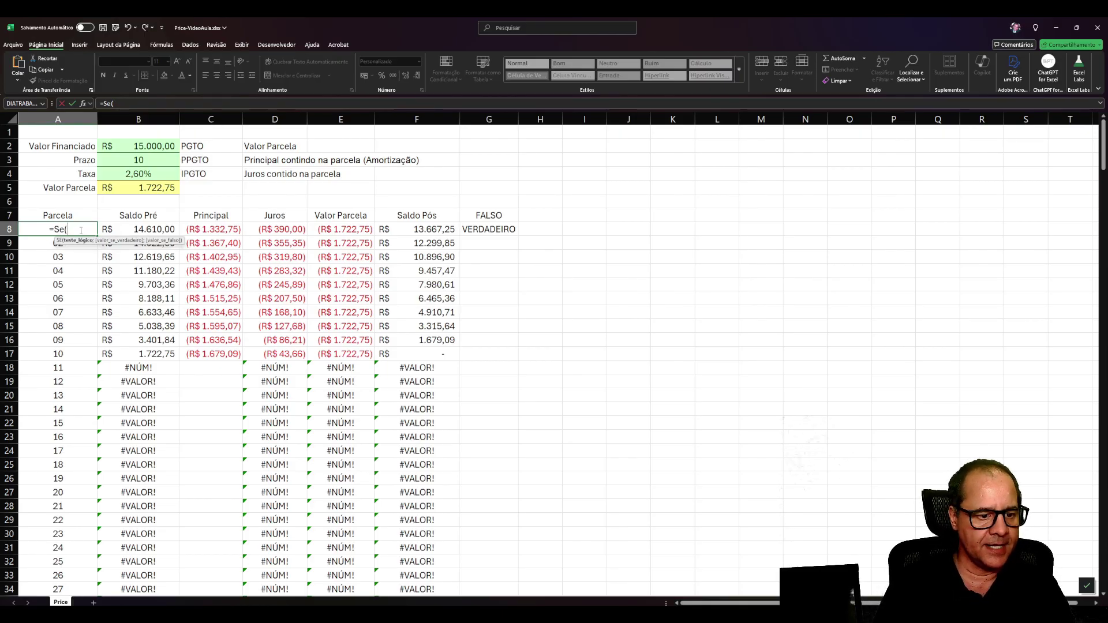
click(141, 160)
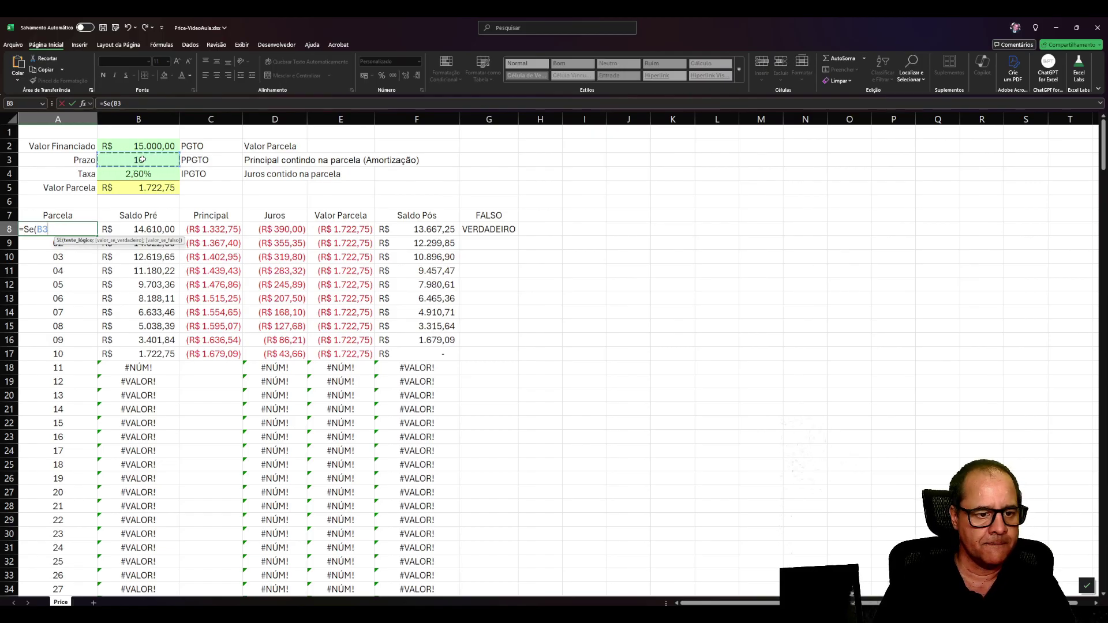
text(>)
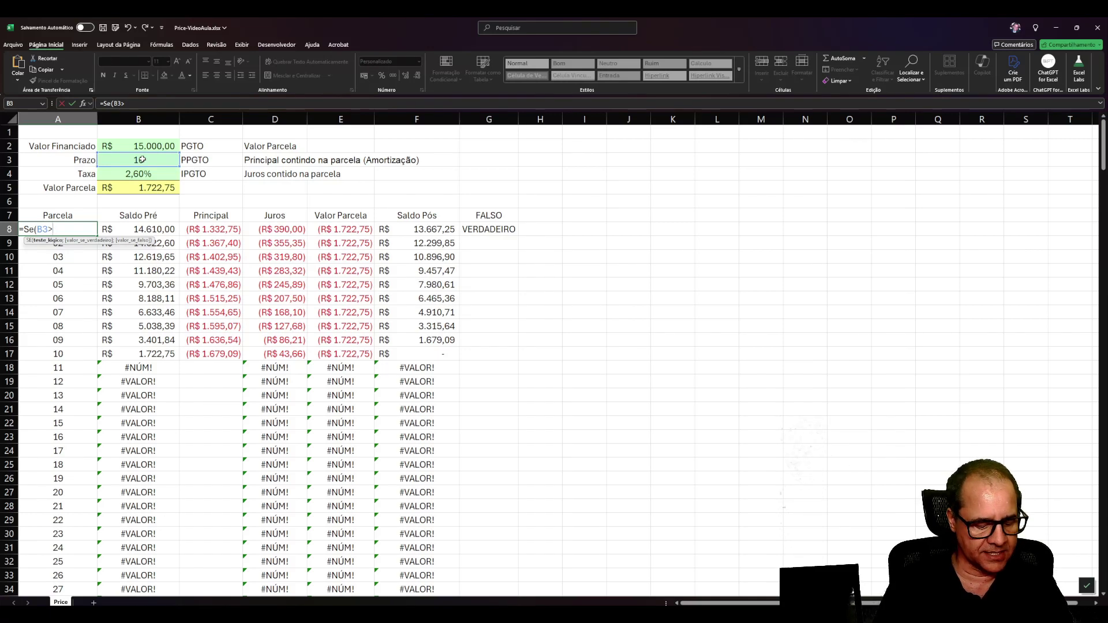
text(1)
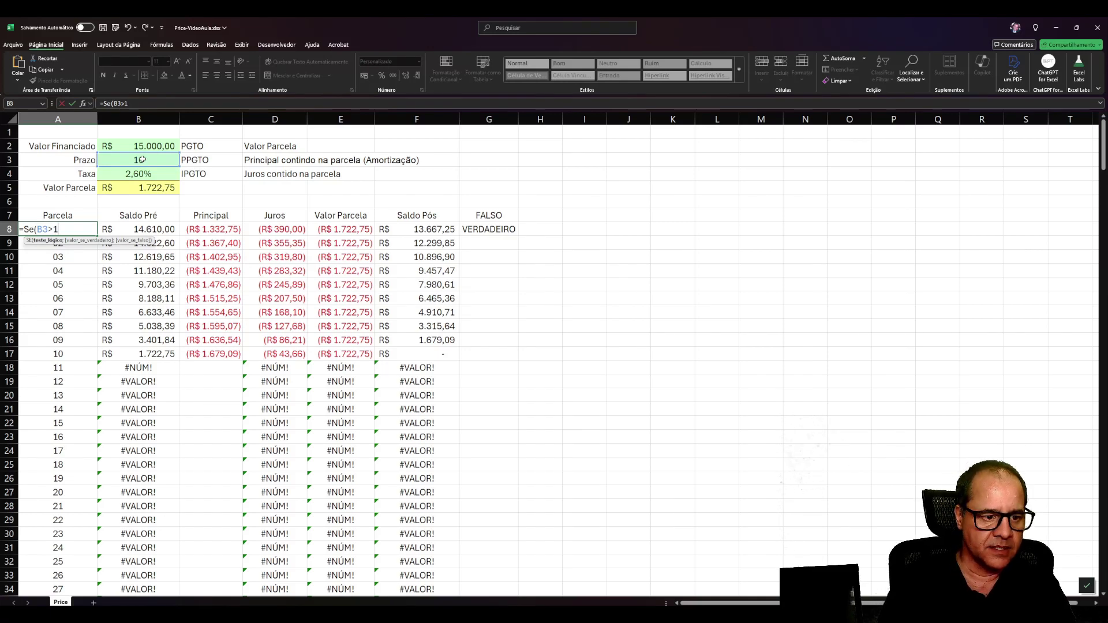
text())
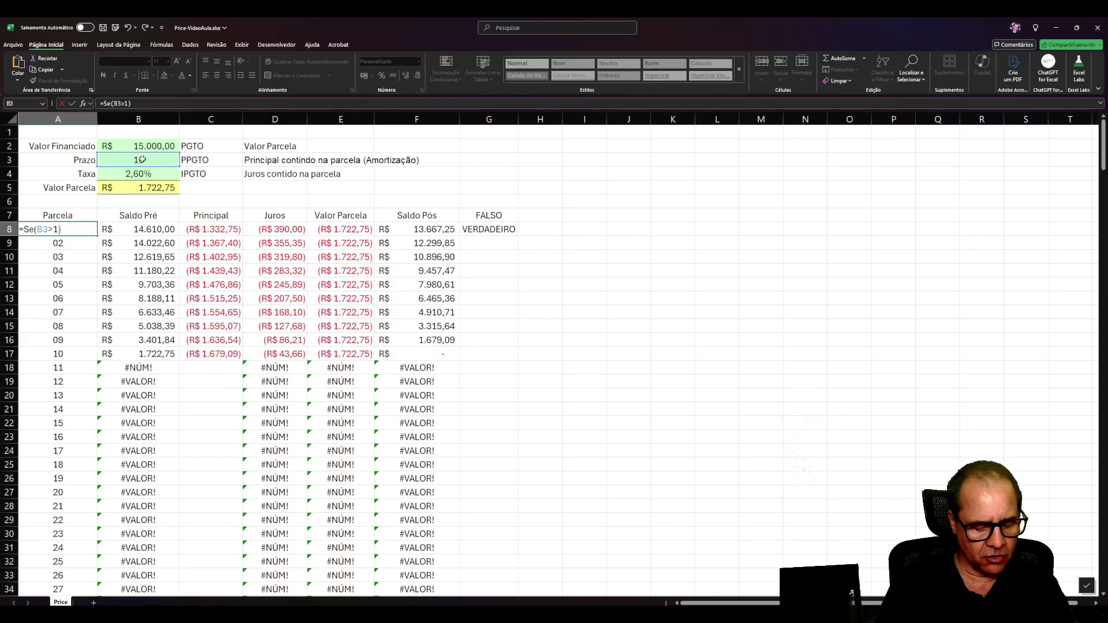
key(BackSpace)
text(;)
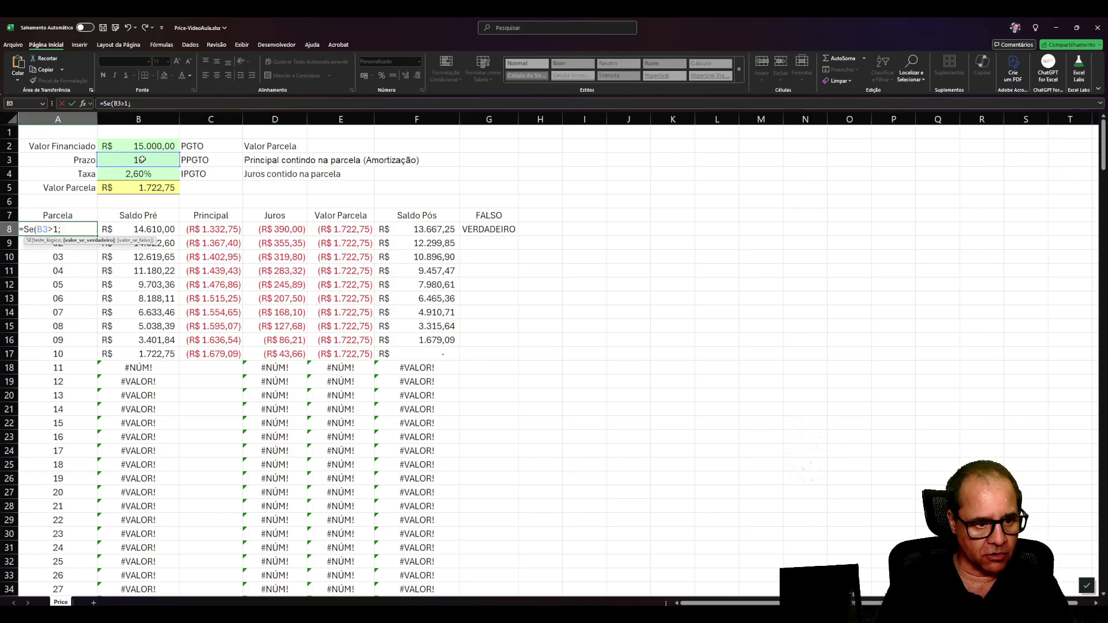
text(1;)
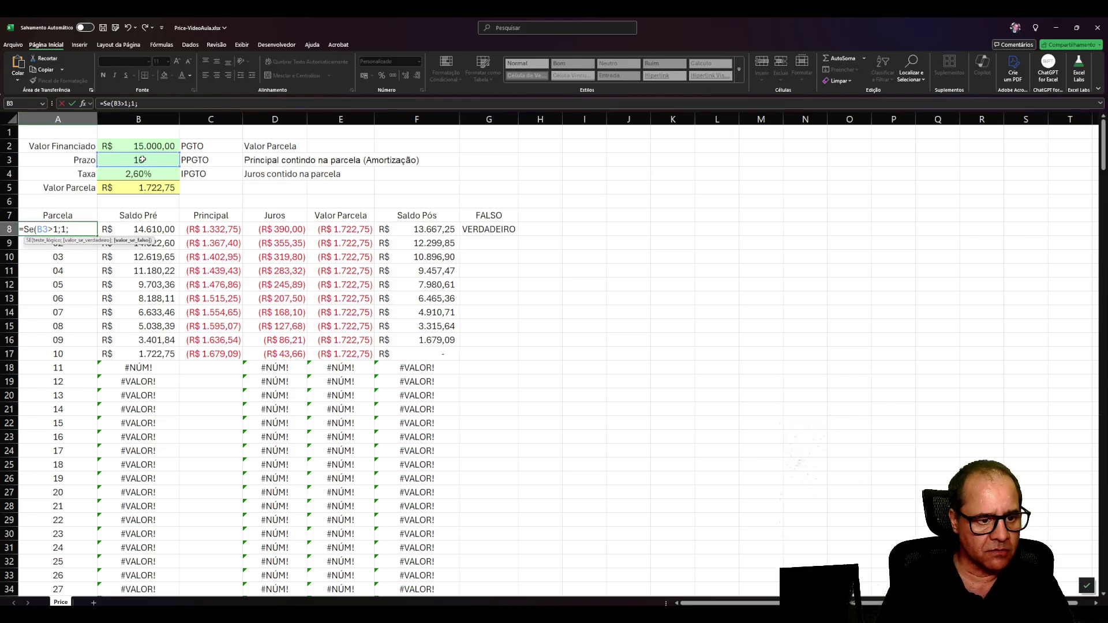
text(""))
key(Return)
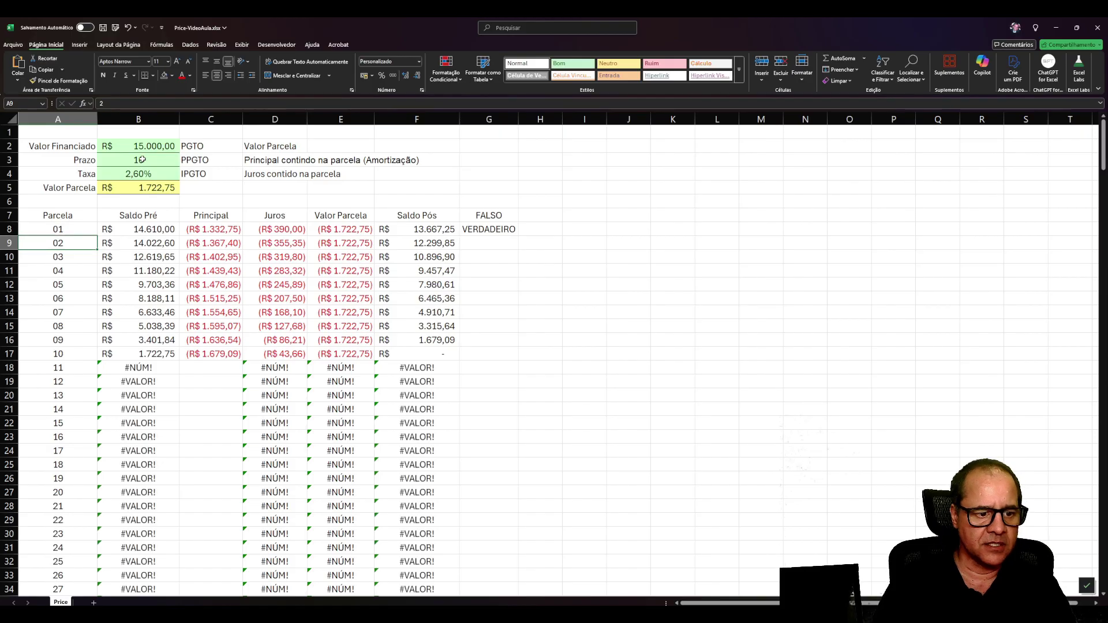
key(Up)
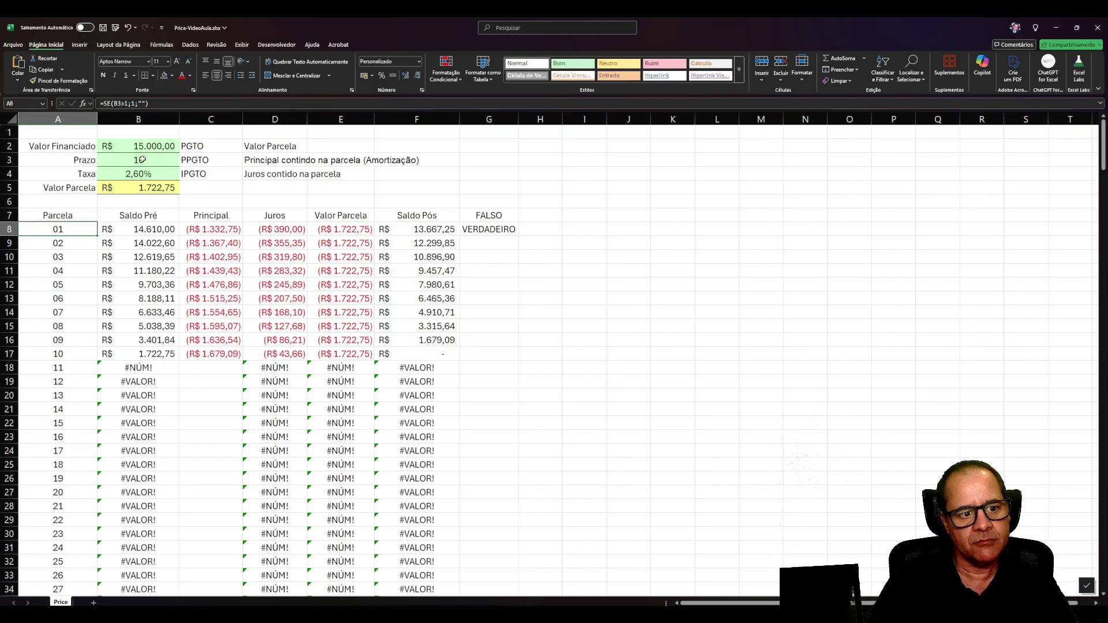
Step: Start an SE formula in A9, replacing the fixed second instalment number, with the logical test B3>A8+1
key(Down)
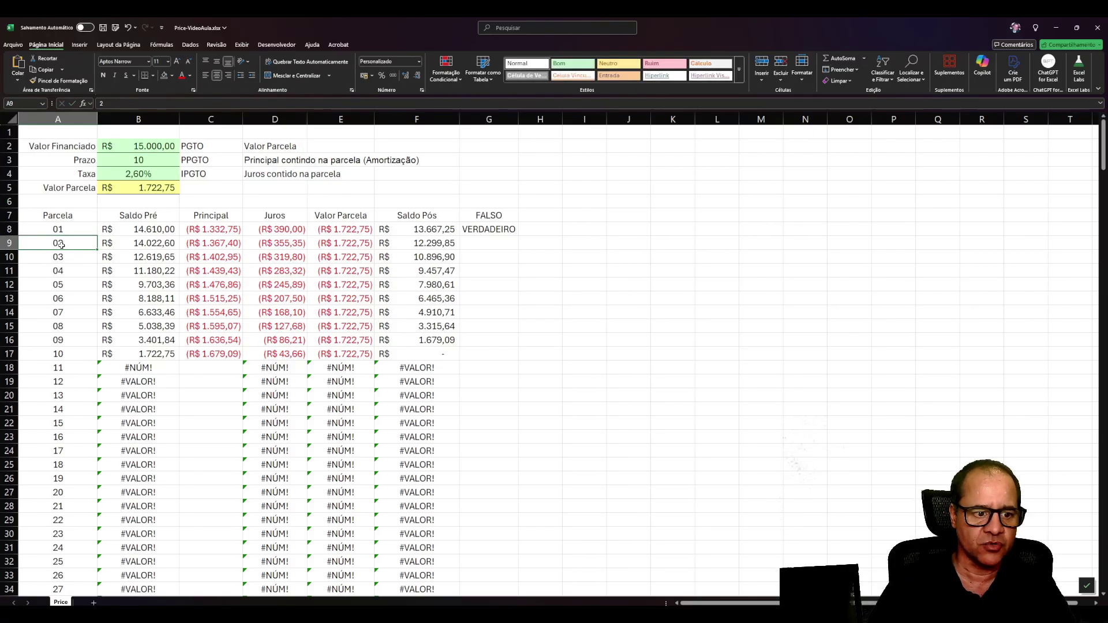
text(=)
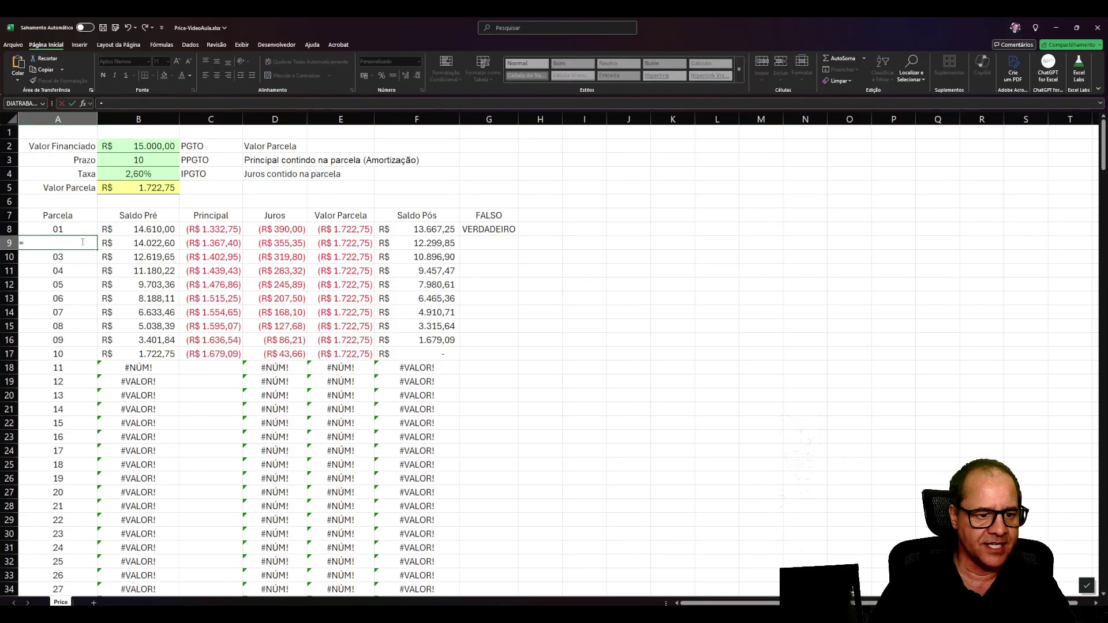
text(Se()
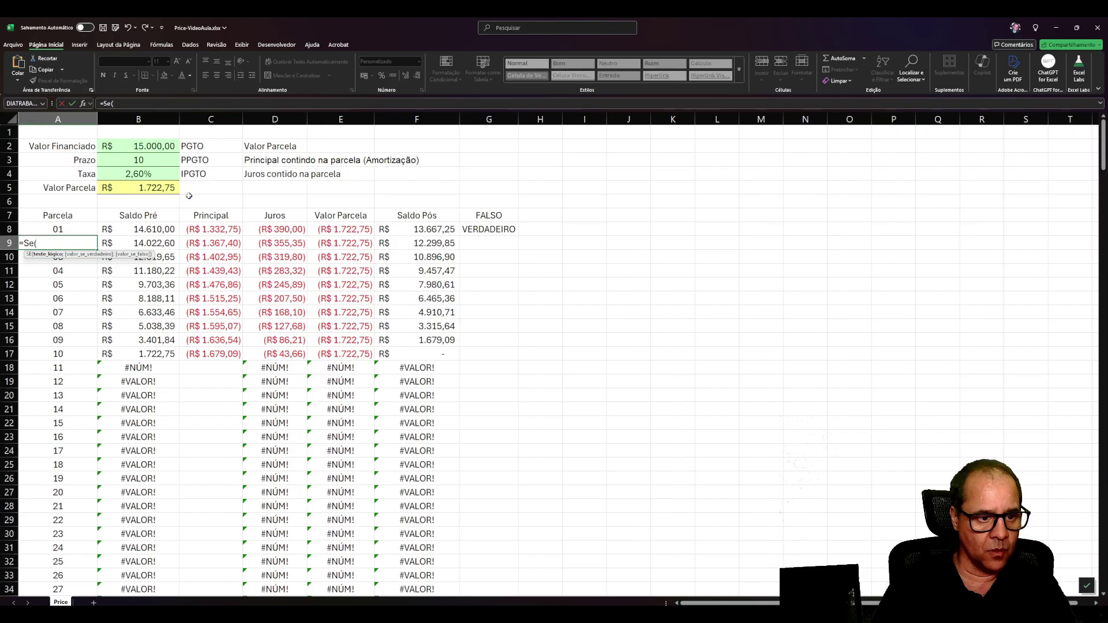
click(150, 160)
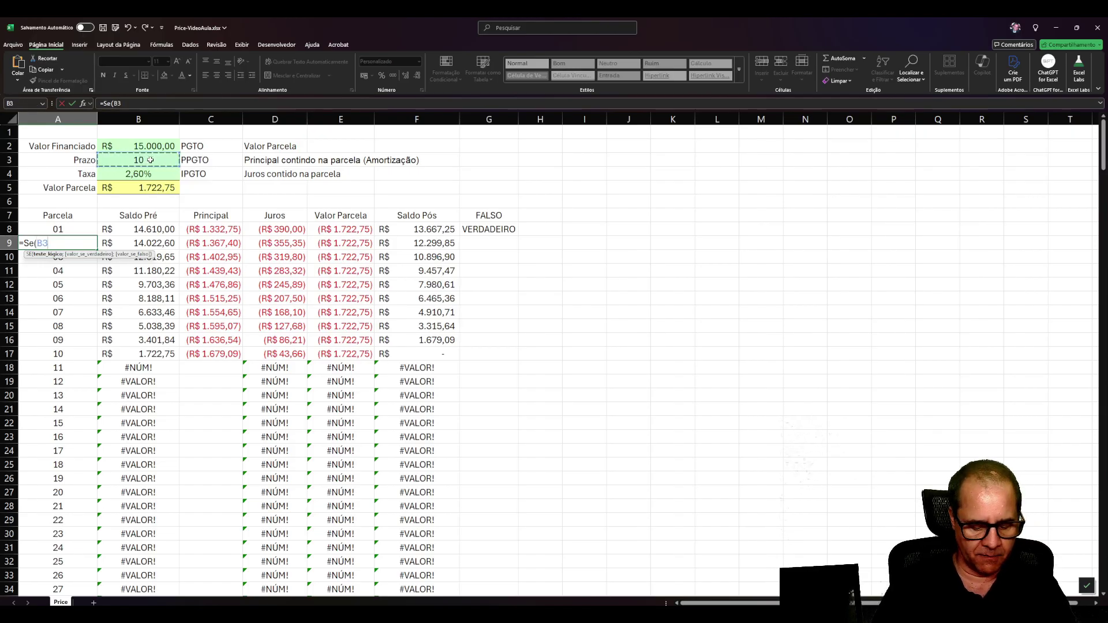
text(>)
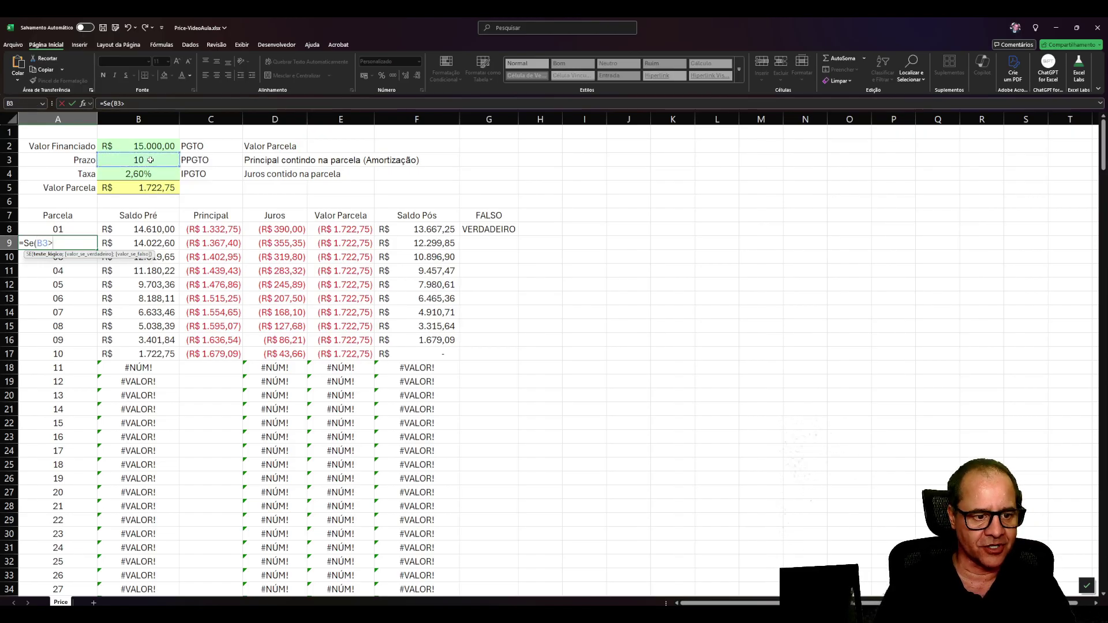
click(71, 229)
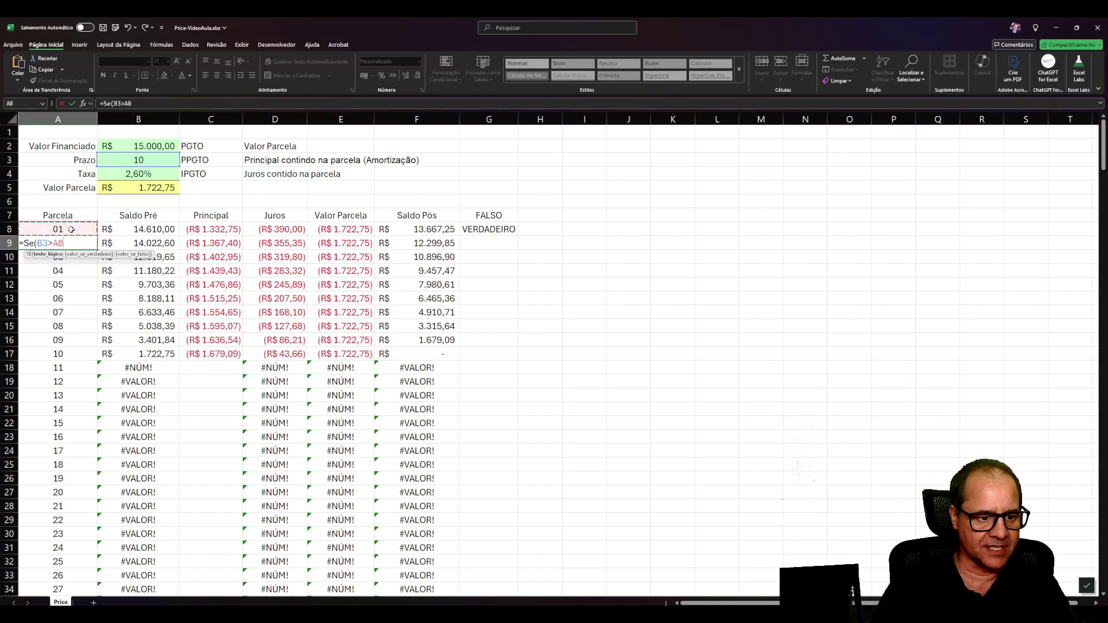
text(+)
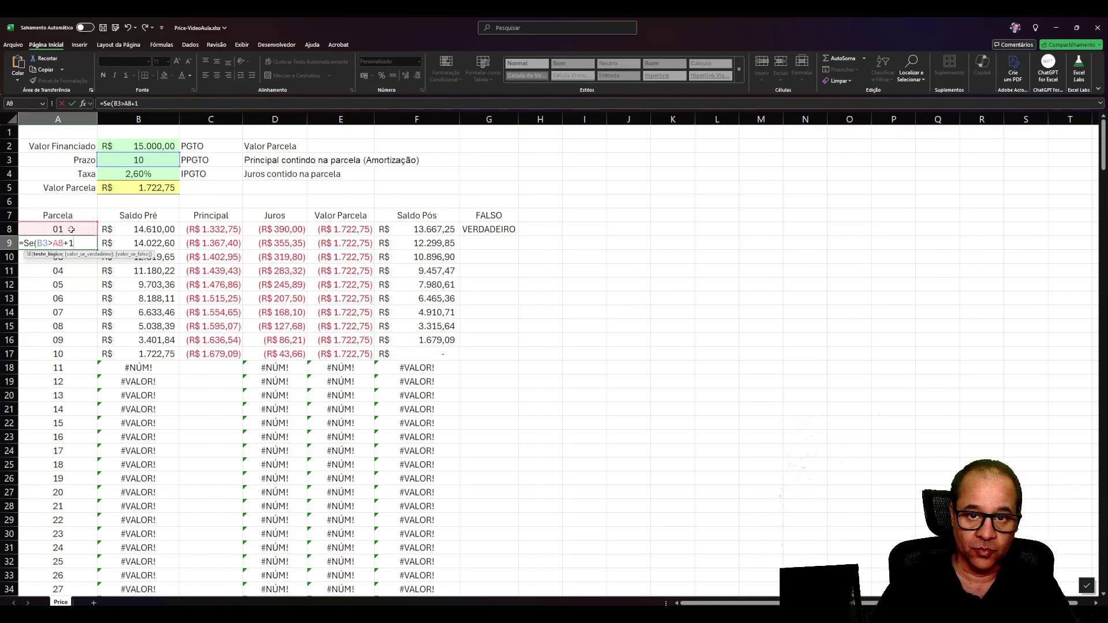
text(1)
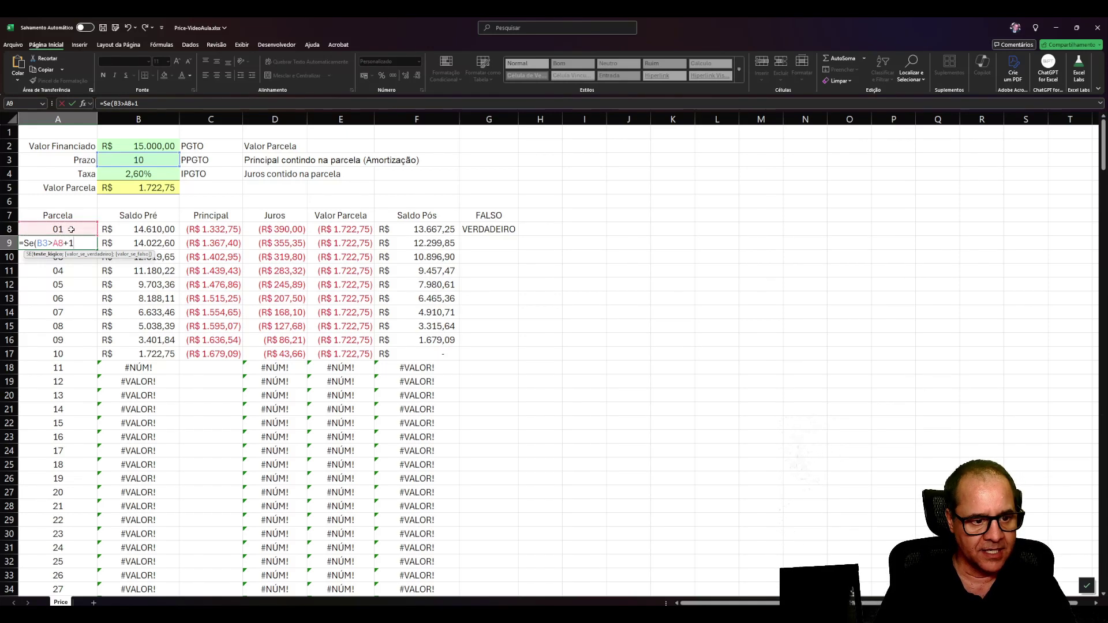
Step: Complete the SE formula in A9 with A8+1 as the true value and "" as the false value
text(;)
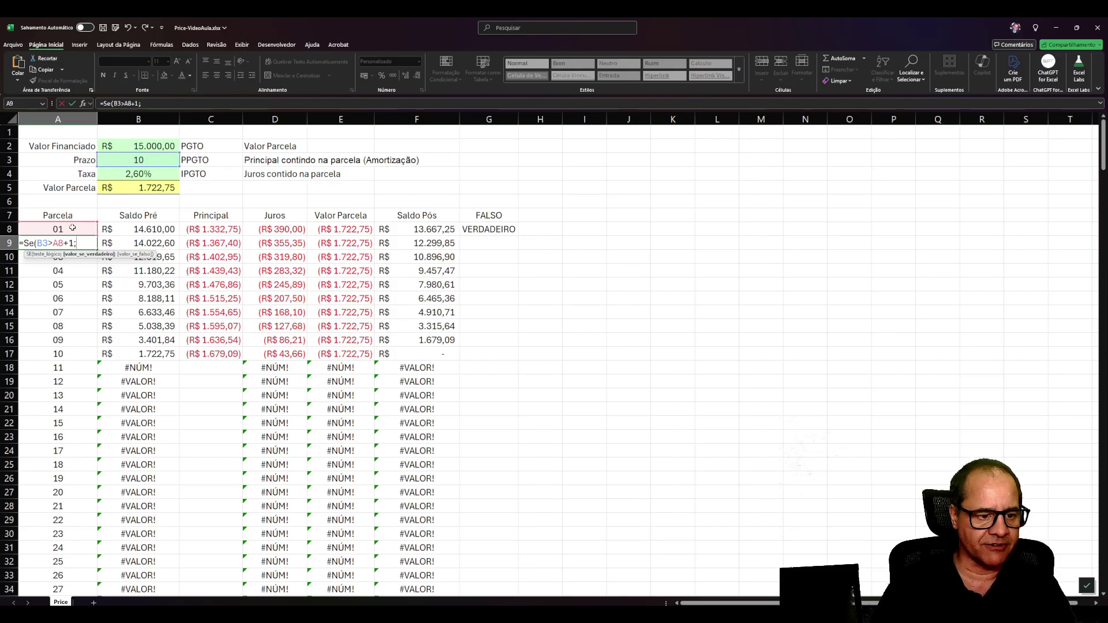
click(73, 228)
text(+)
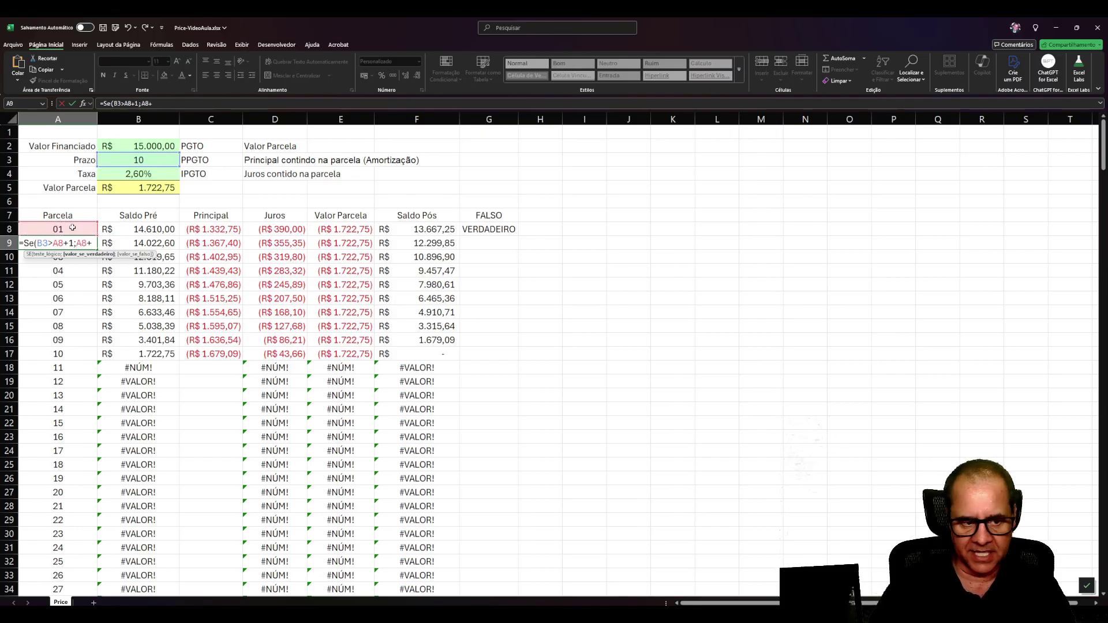
text(1;)
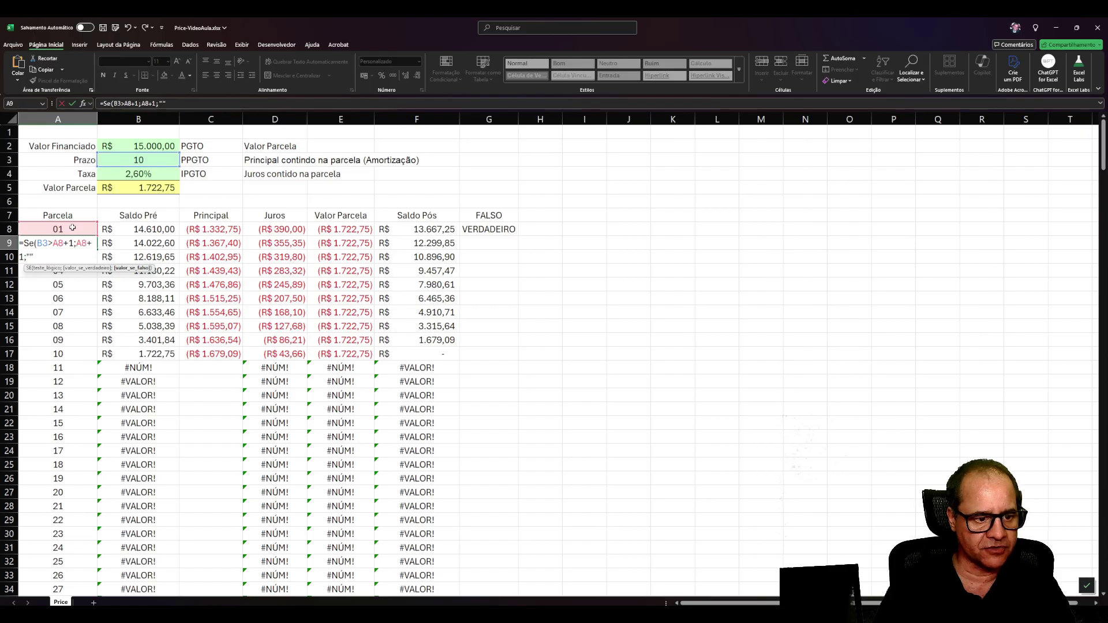
text("")
key(Return)
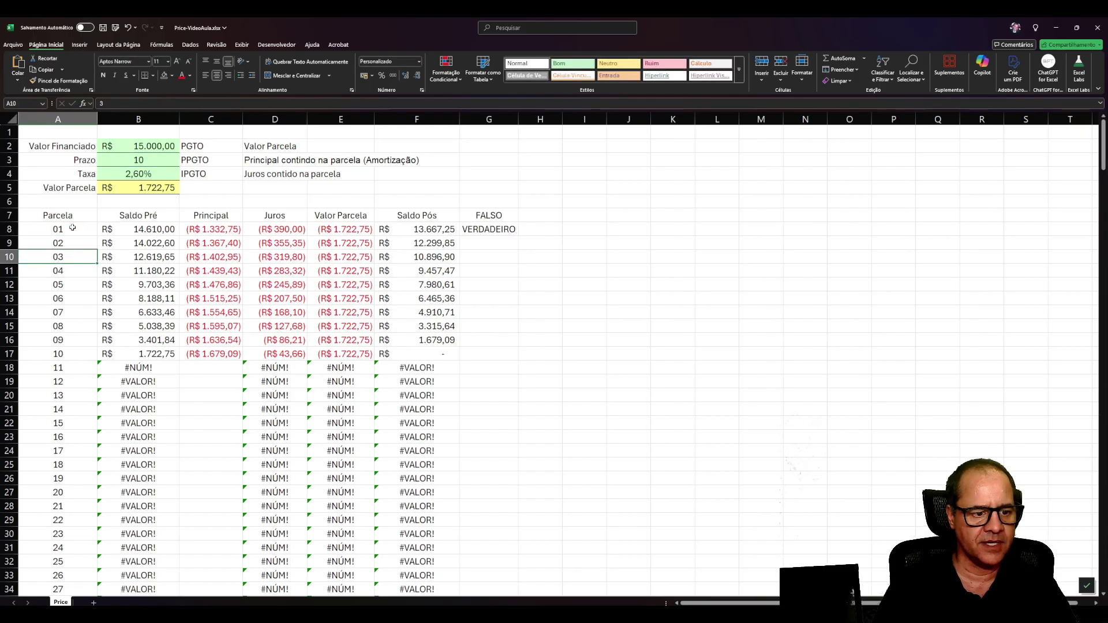
Step: Copy the A9 formula down the Parcela column and check the references in the copied cells
click(85, 244)
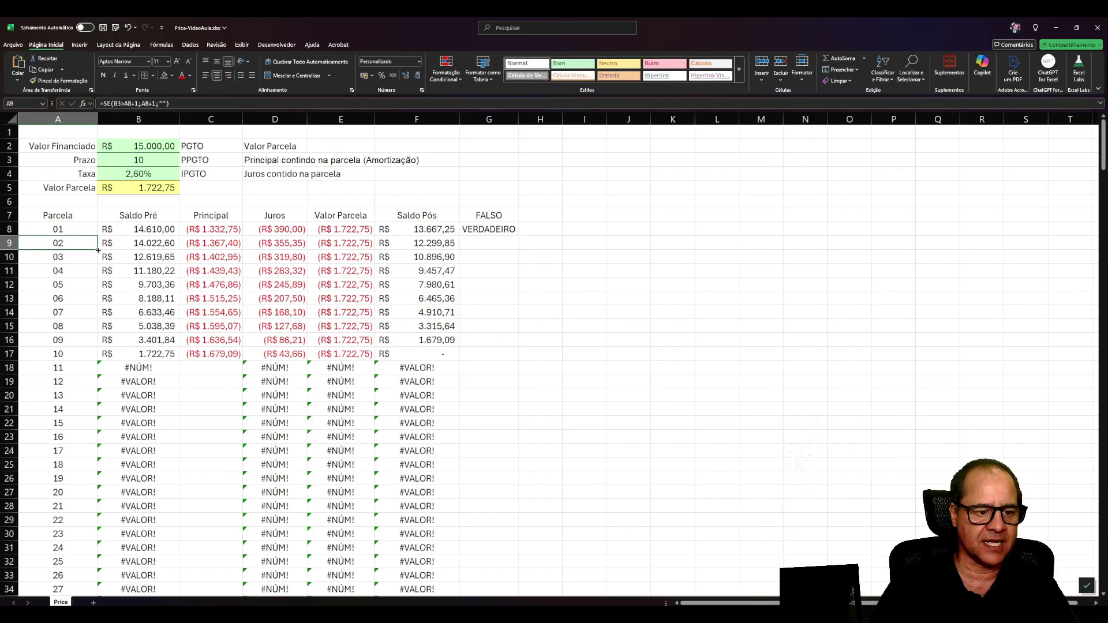
double_click(98, 250)
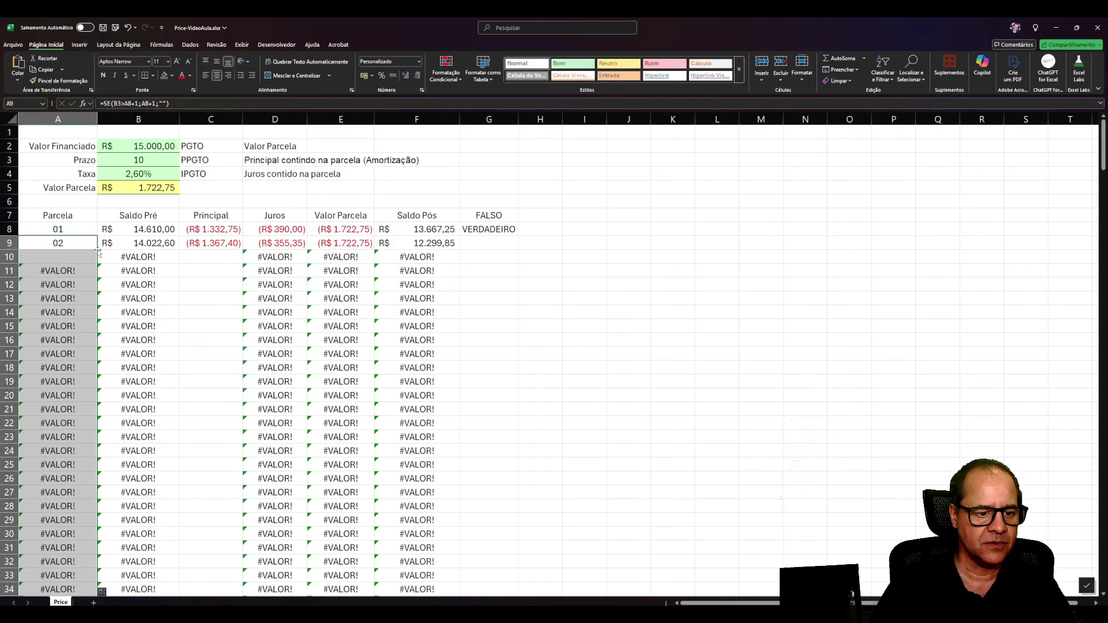
click(67, 258)
click(70, 243)
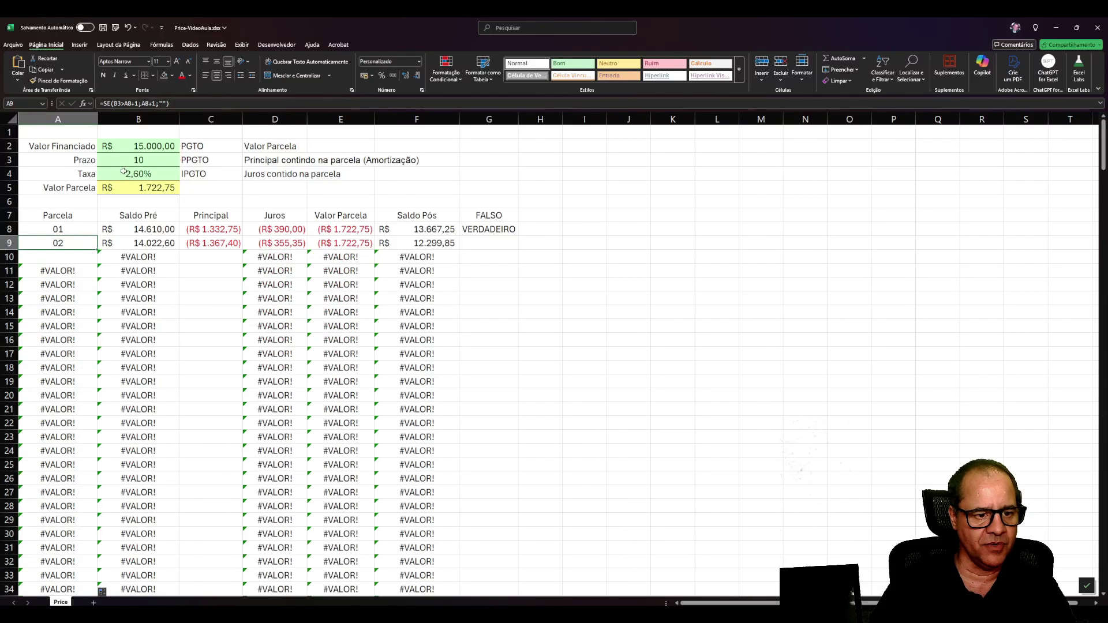
Step: Make the B3 reference in the A9 formula absolute as $B$3 and copy the formula down the Parcela column
double_click(64, 243)
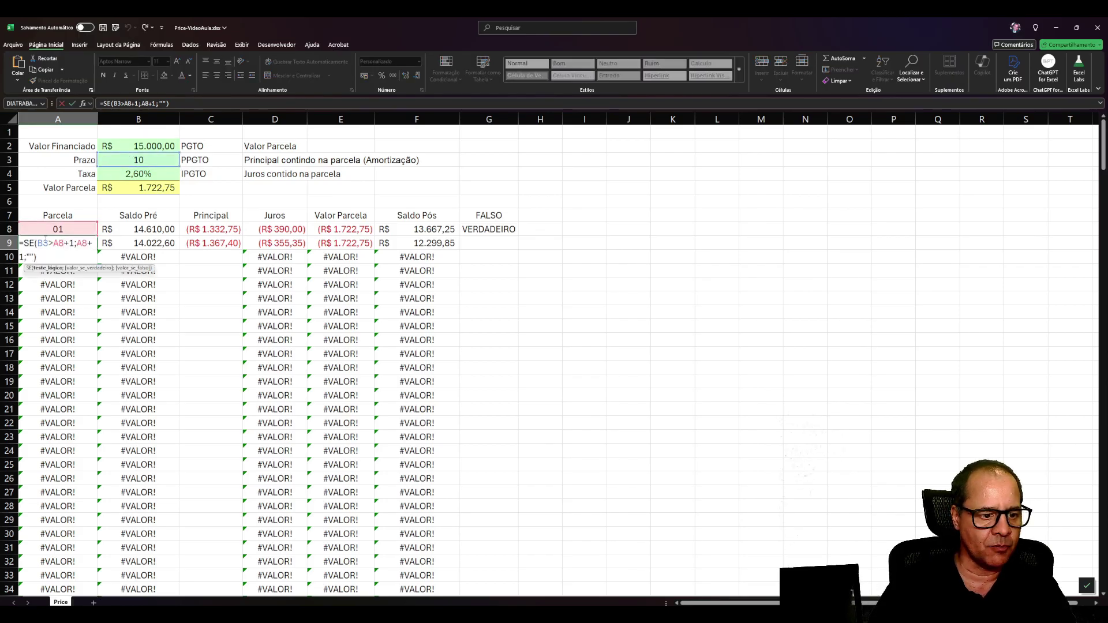
click(41, 241)
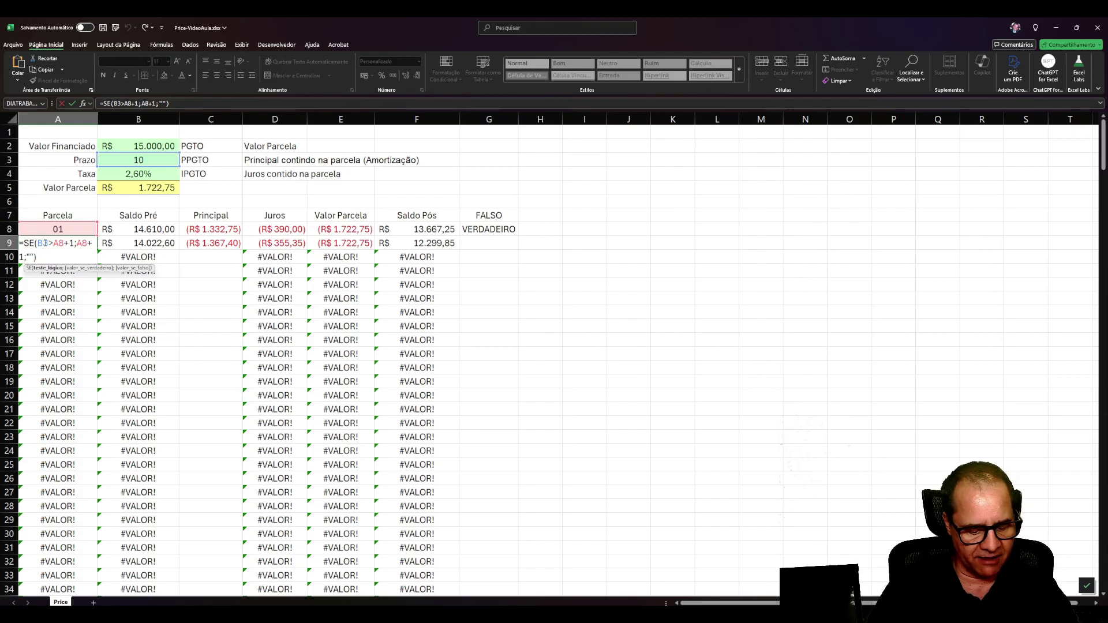
key(F4)
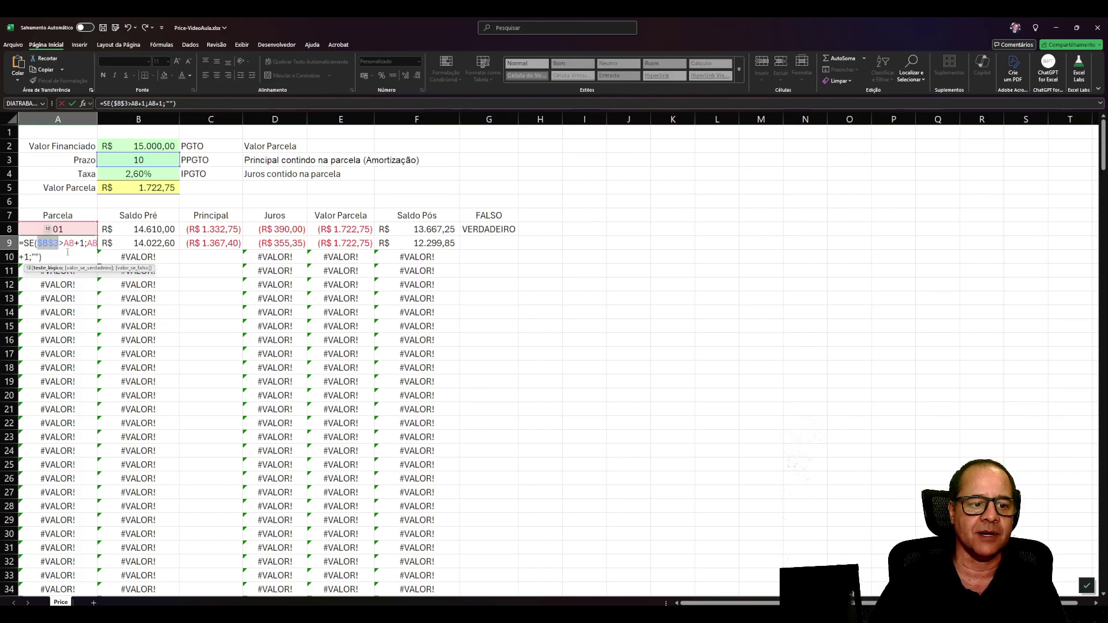
key(Return)
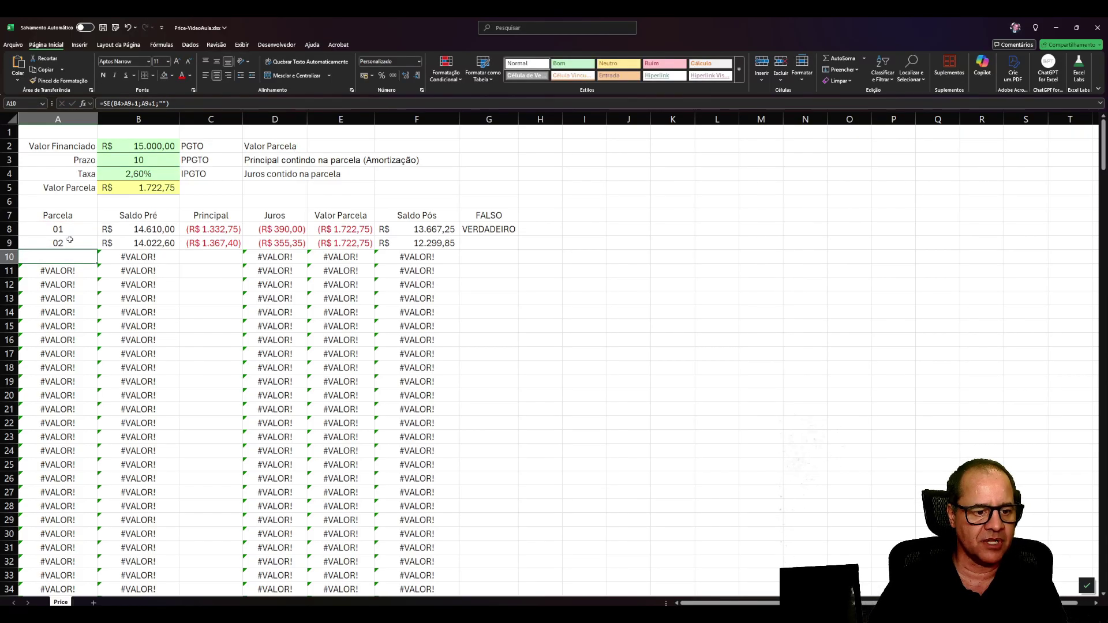
click(69, 243)
double_click(98, 251)
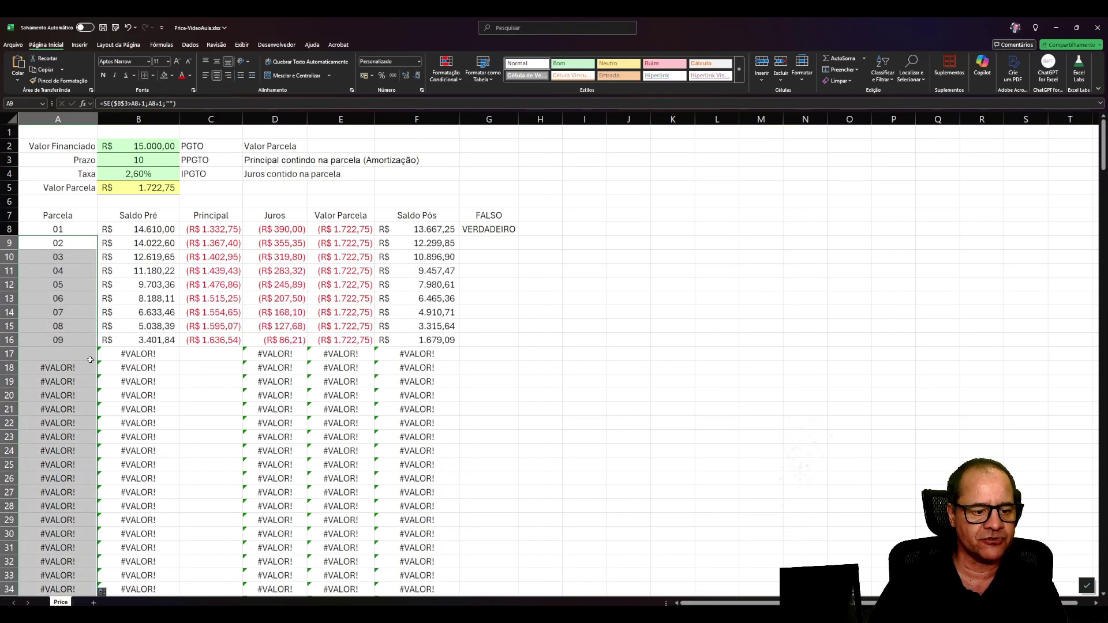
Step: Examine the formulas in A17 and A18 to find the cause of the error in the Parcela column
click(71, 357)
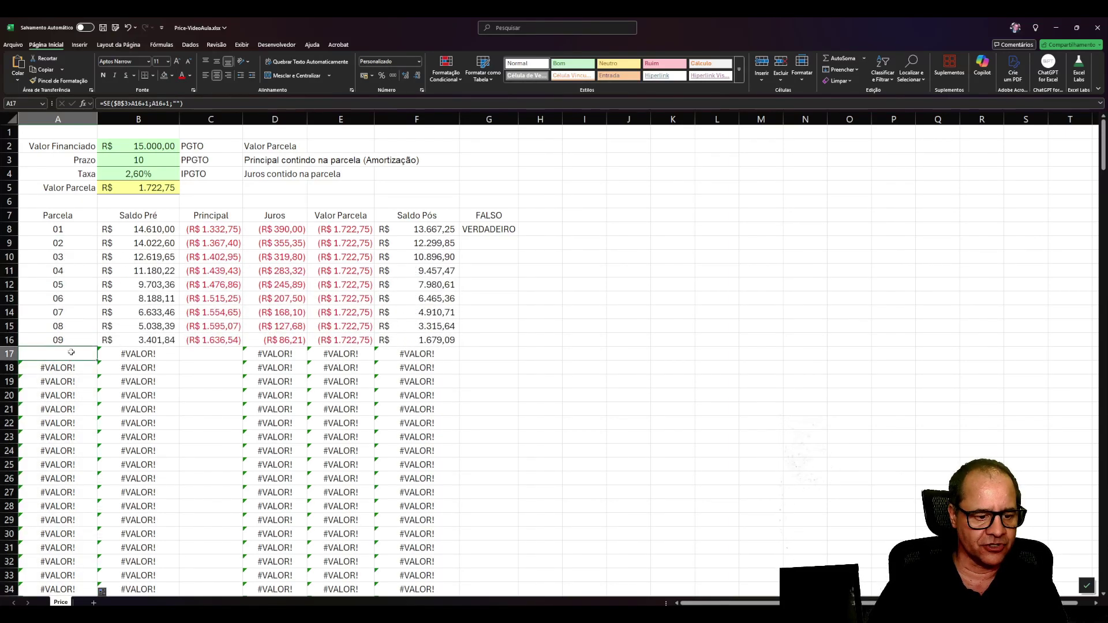
click(69, 370)
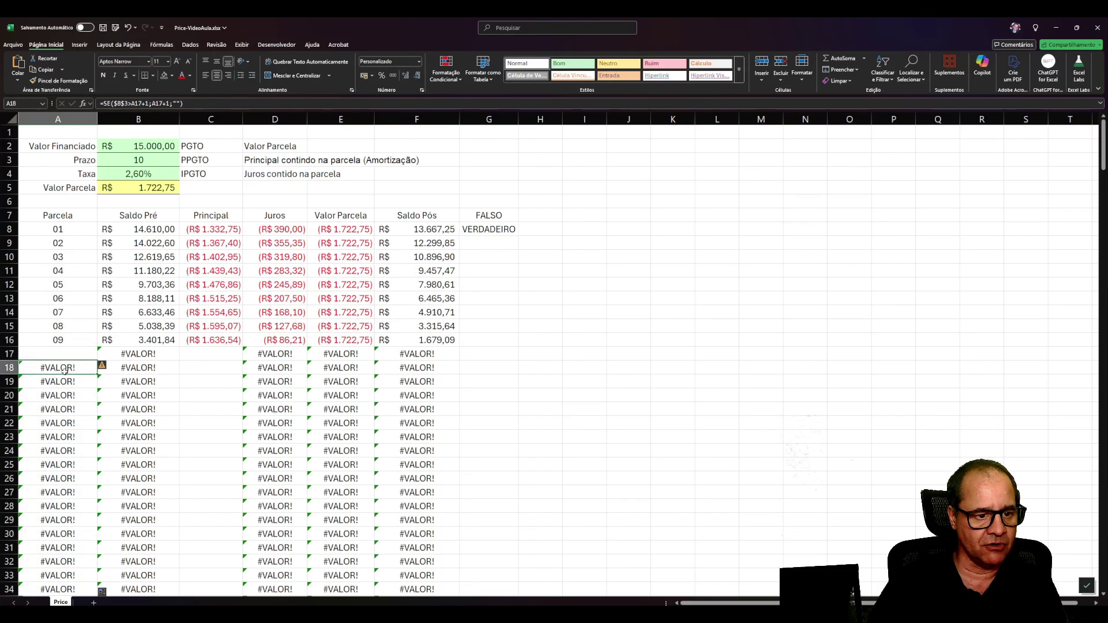
double_click(65, 370)
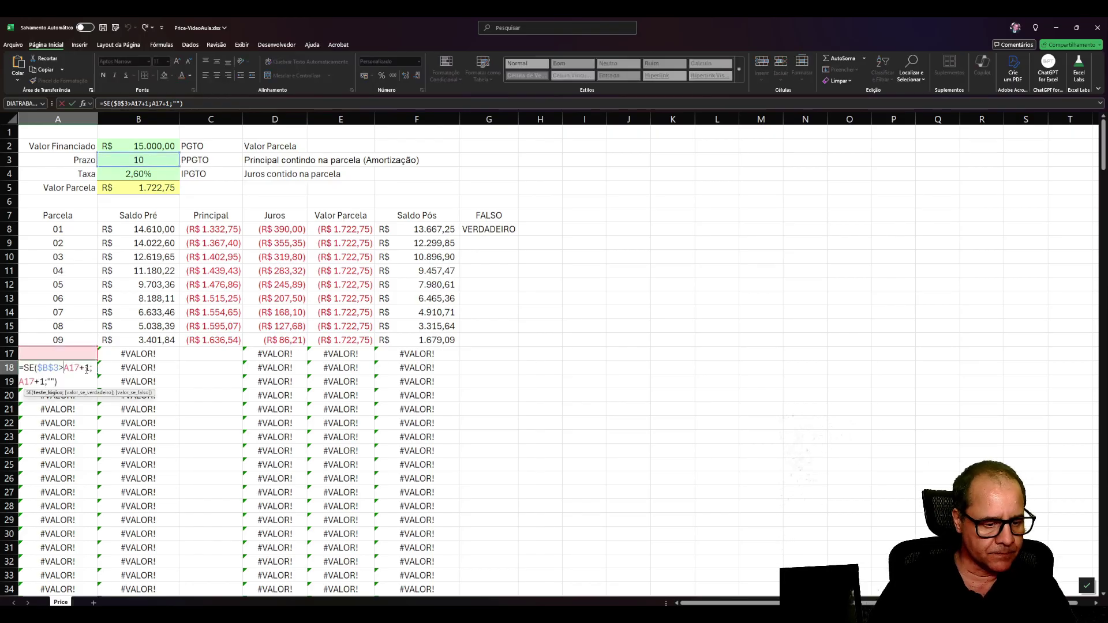
key(Escape)
double_click(69, 353)
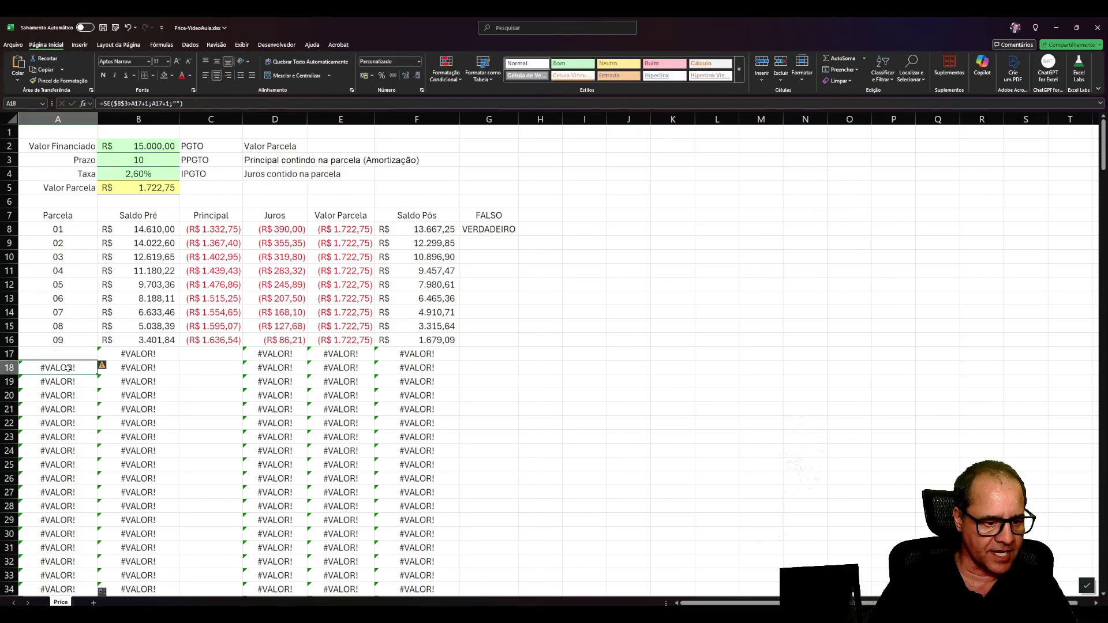
key(Escape)
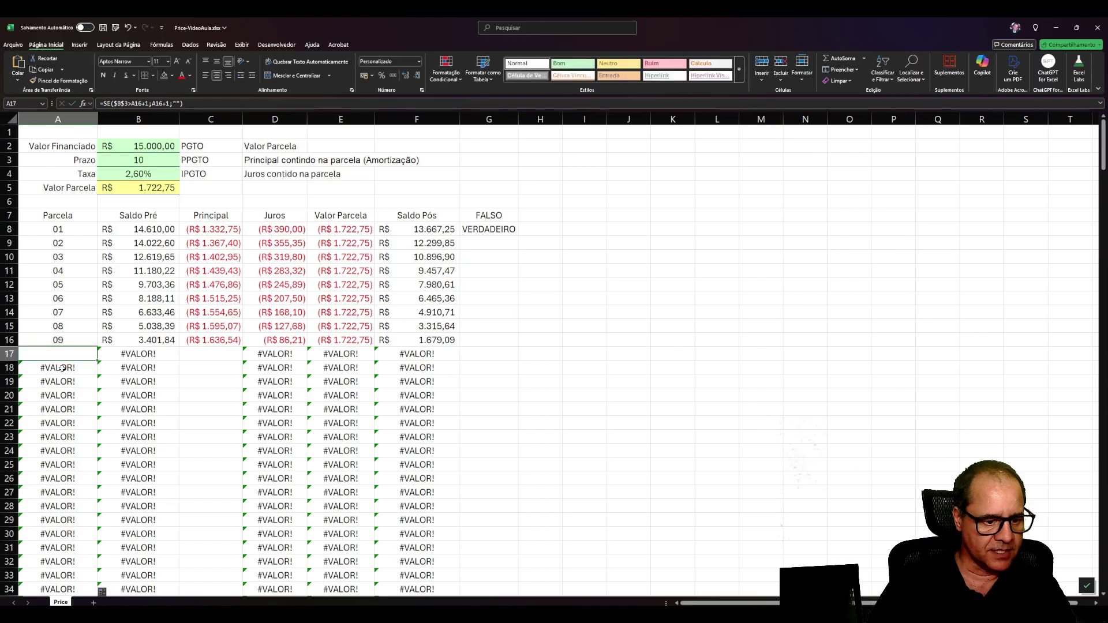
click(58, 370)
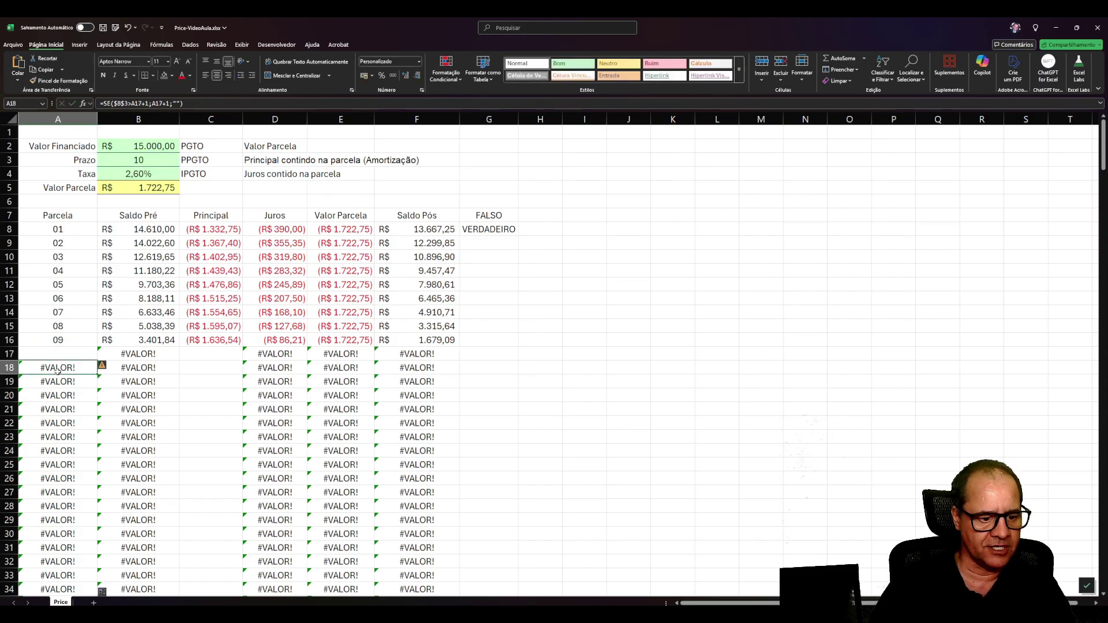
double_click(58, 369)
key(Escape)
Step: Wrap the A18 formula in an outer SE so it reads =SE(A17="";"";SE($B$3>A17+1;A17+1;""))
click(120, 101)
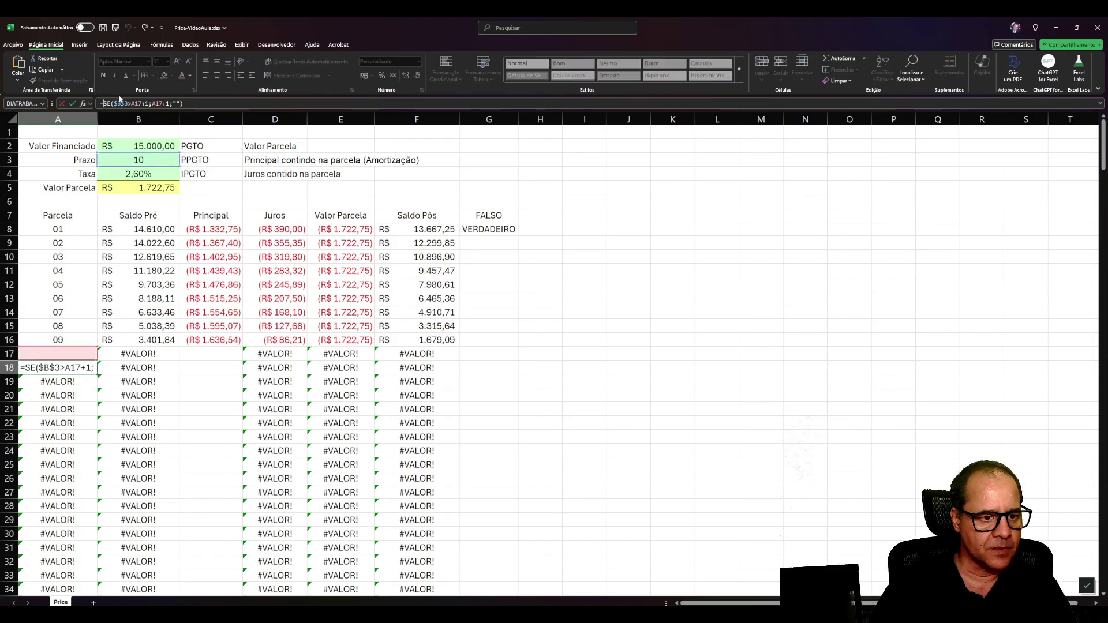
text(Se)
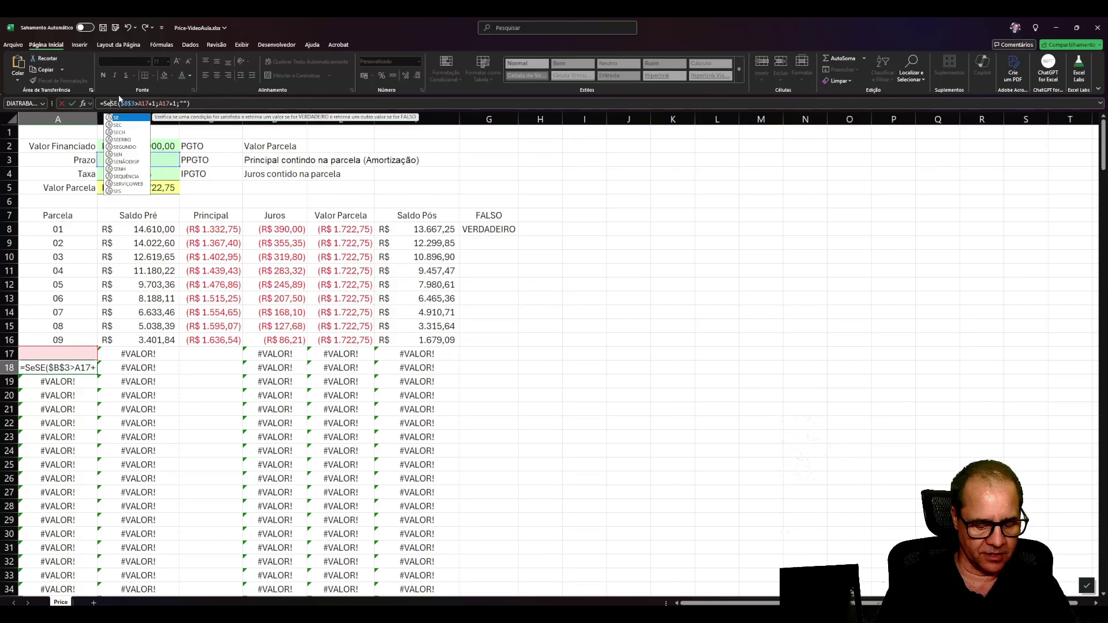
text(()
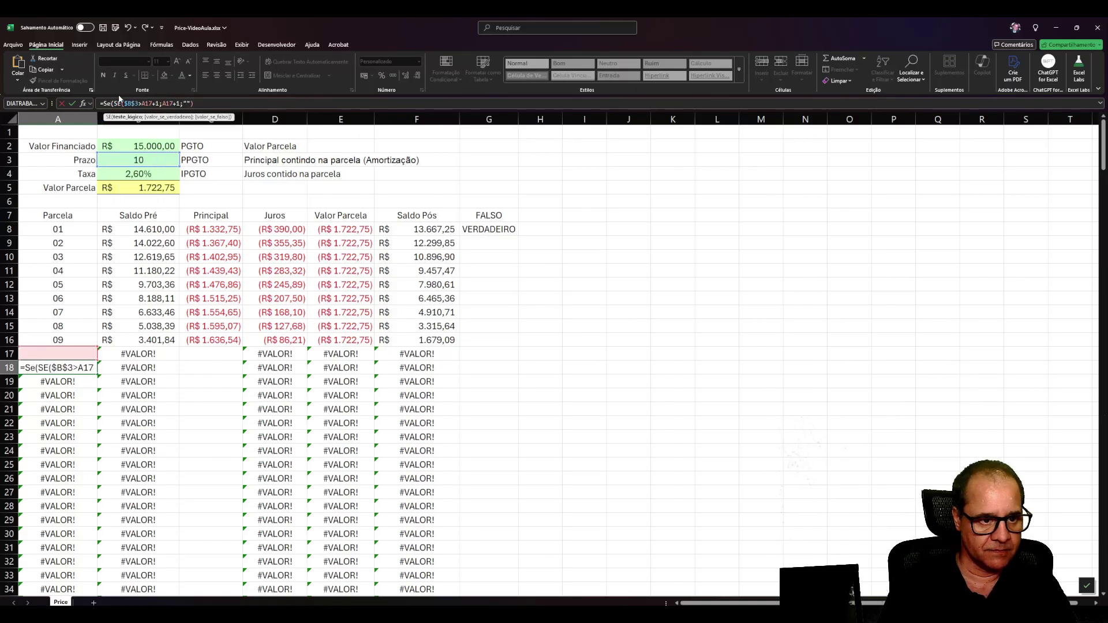
click(53, 353)
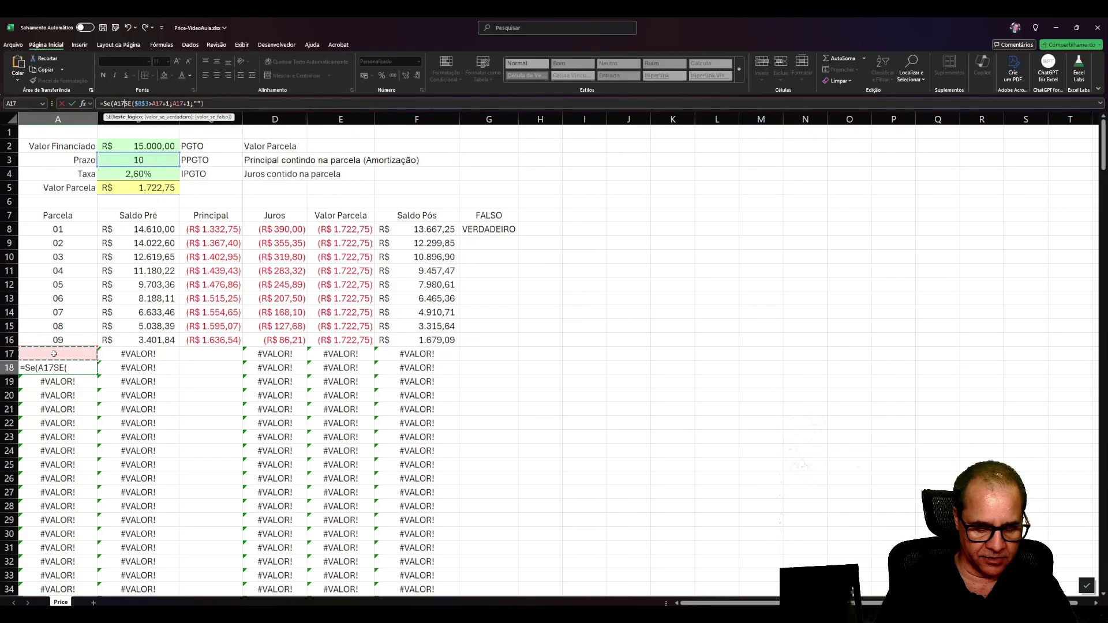
text(="")
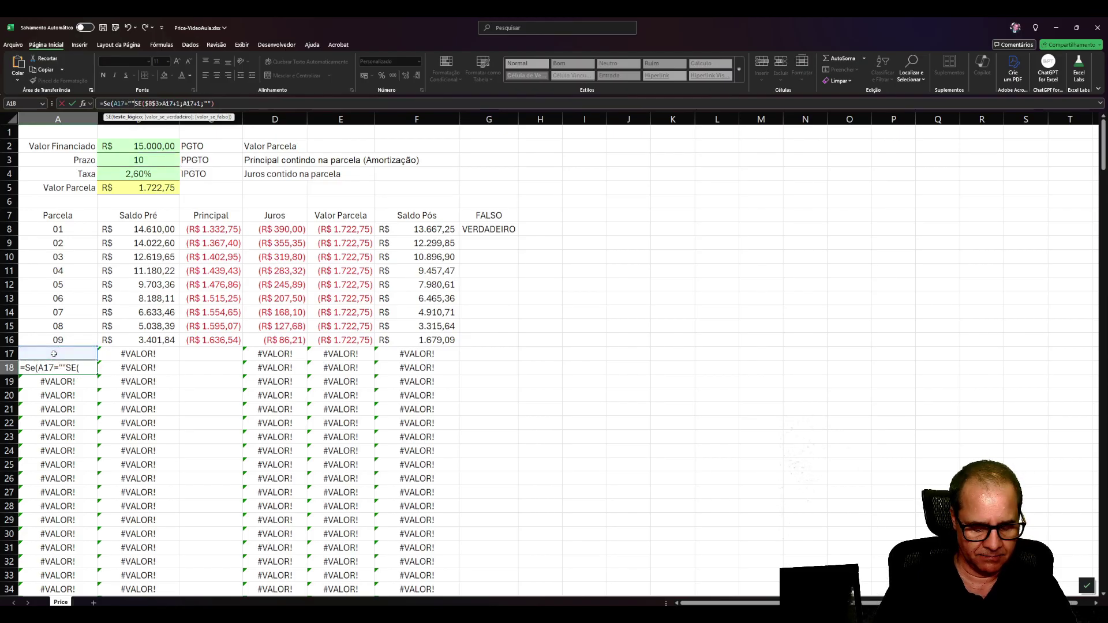
text(;"")
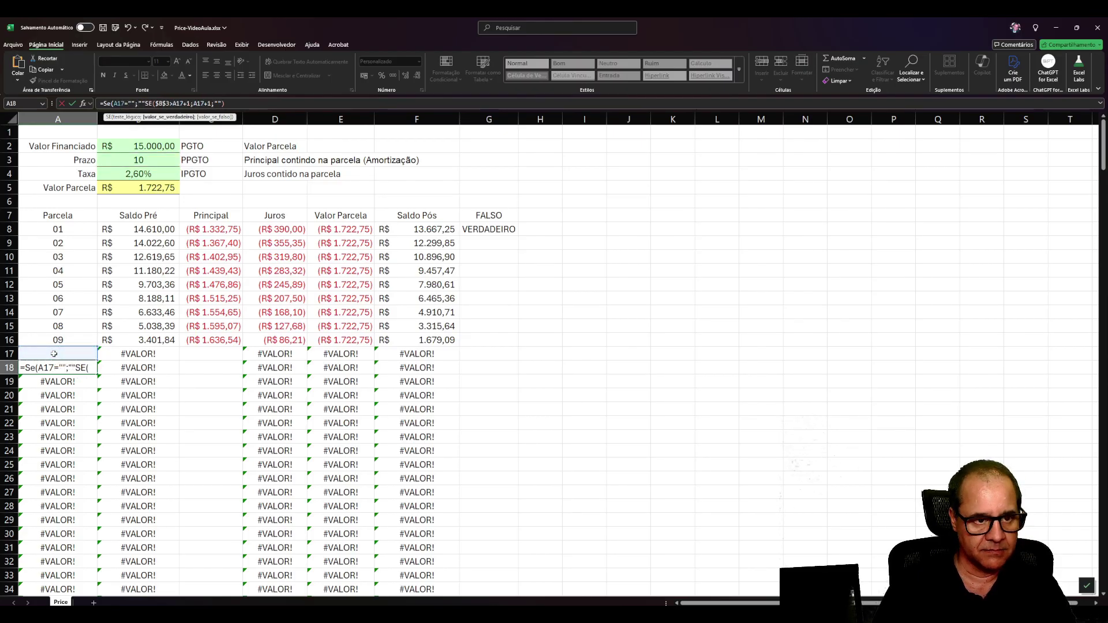
text(;)
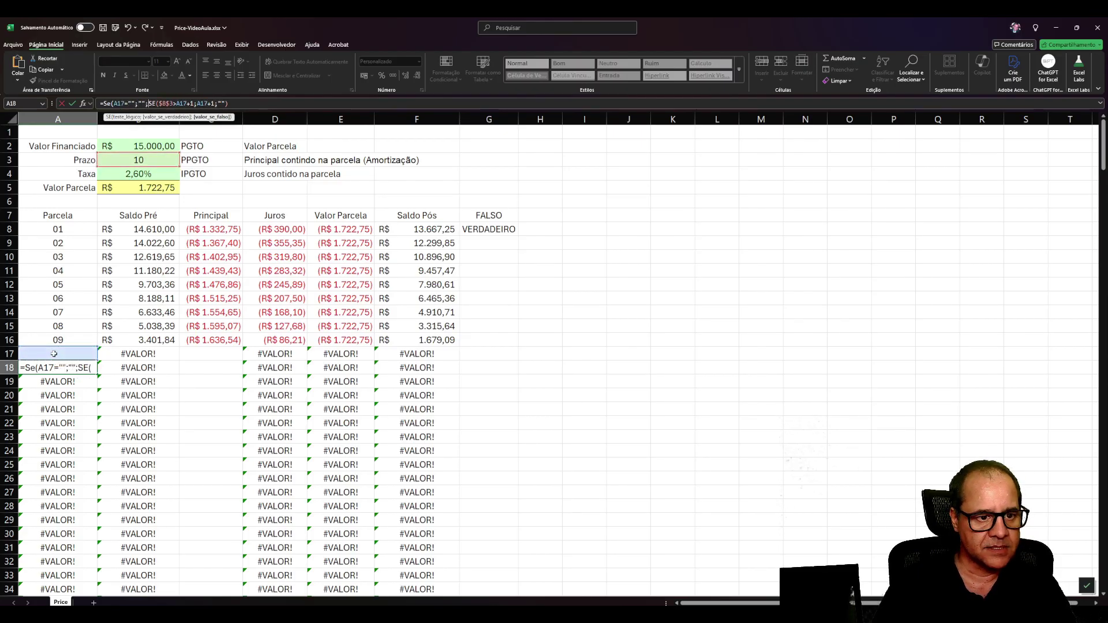
click(249, 103)
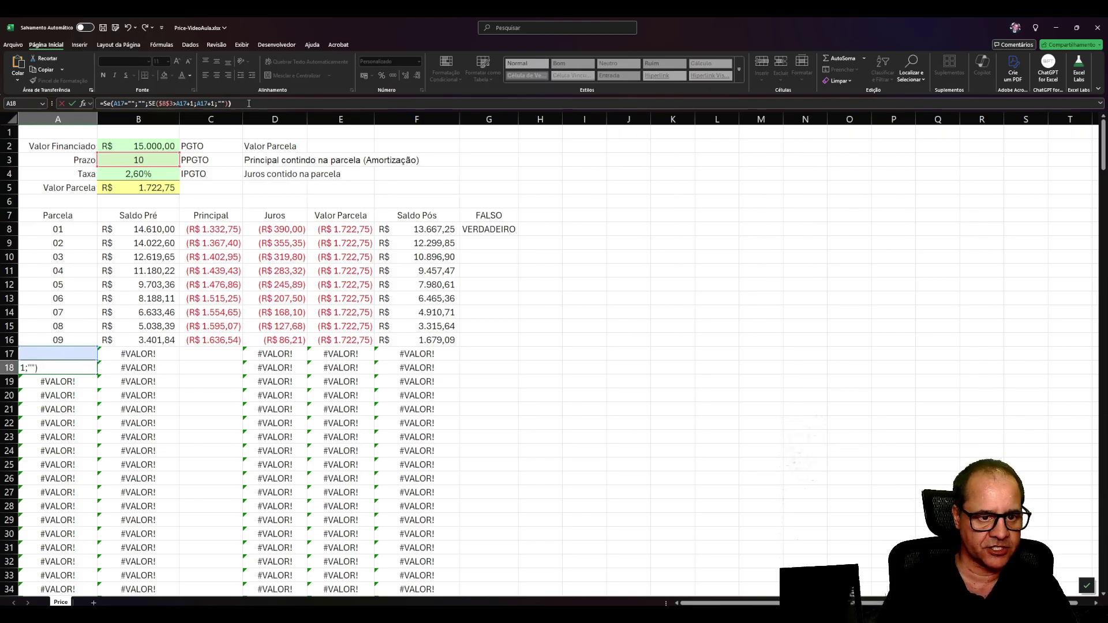
key(Return)
click(68, 367)
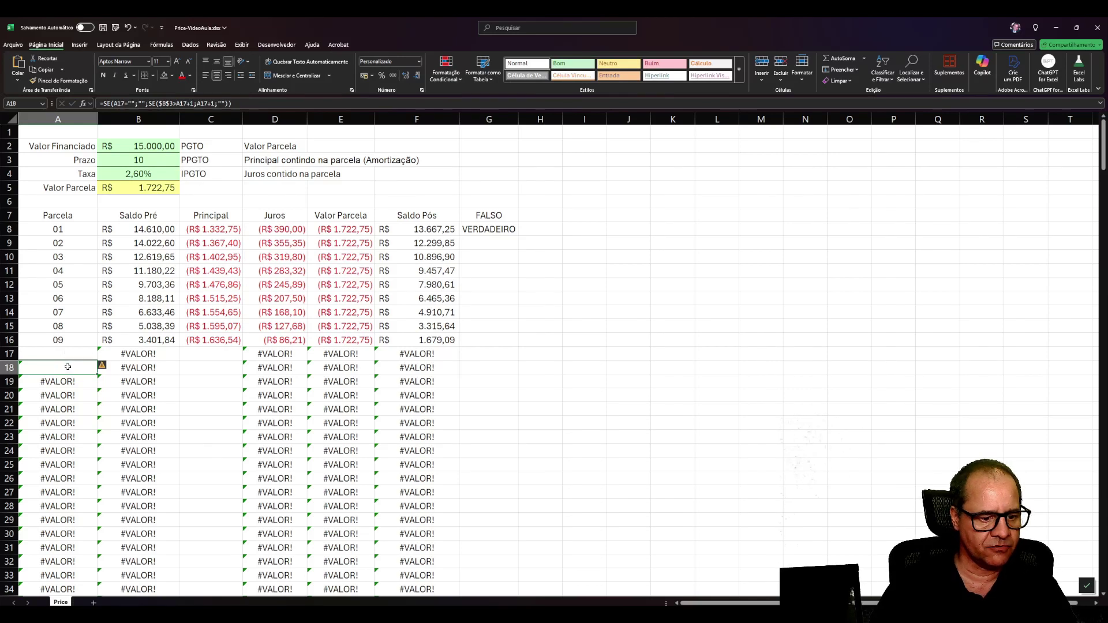
Step: Copy the A18 formula down the rest of the Parcela column and up to A9, and check the copied cells
double_click(95, 374)
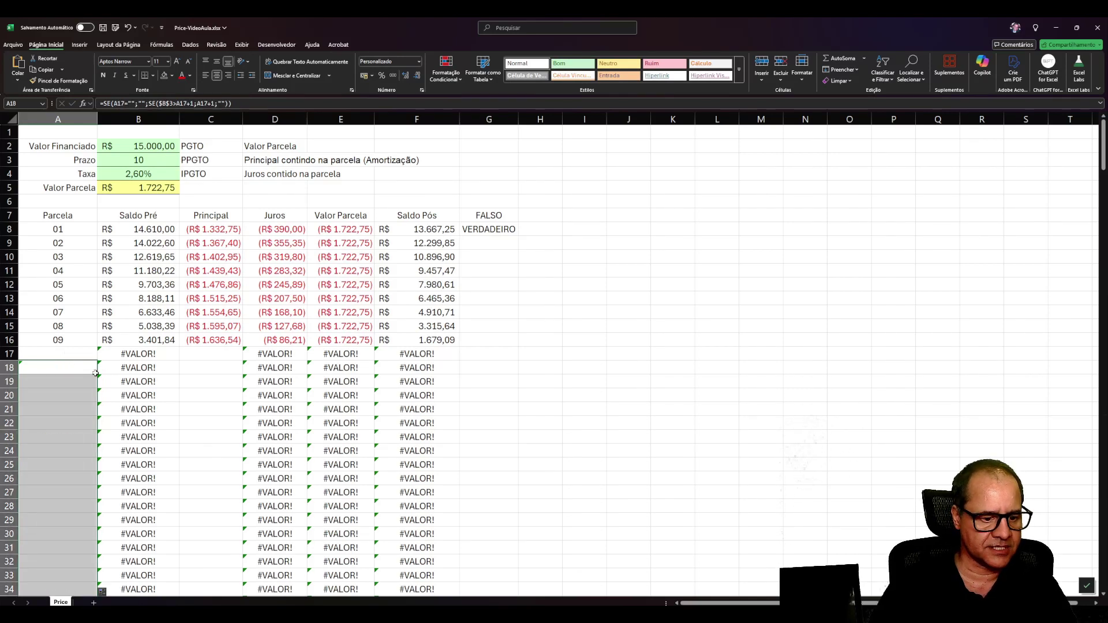
click(98, 373)
drag(98, 374, 70, 243)
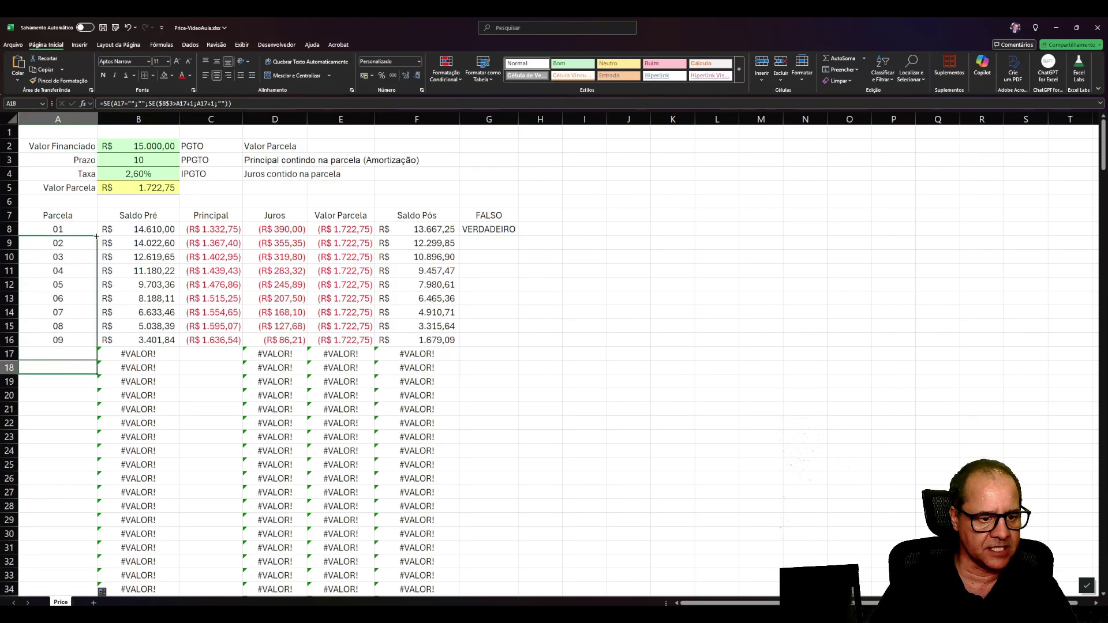
click(70, 243)
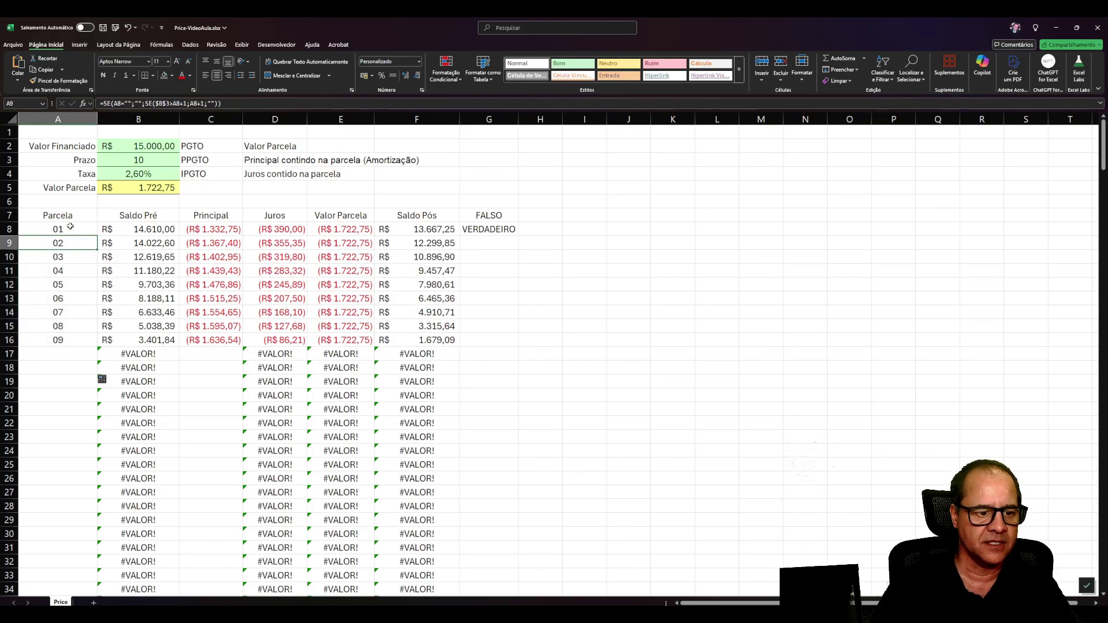
click(73, 391)
scroll(74, 399, down, 15)
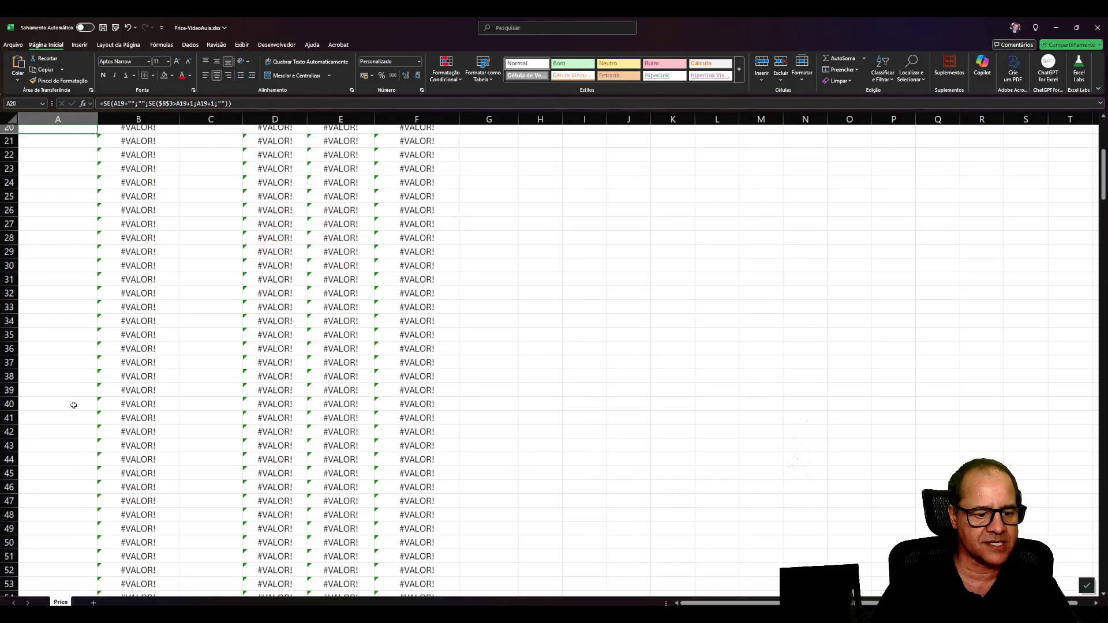
scroll(74, 410, up, 11)
scroll(74, 412, up, 4)
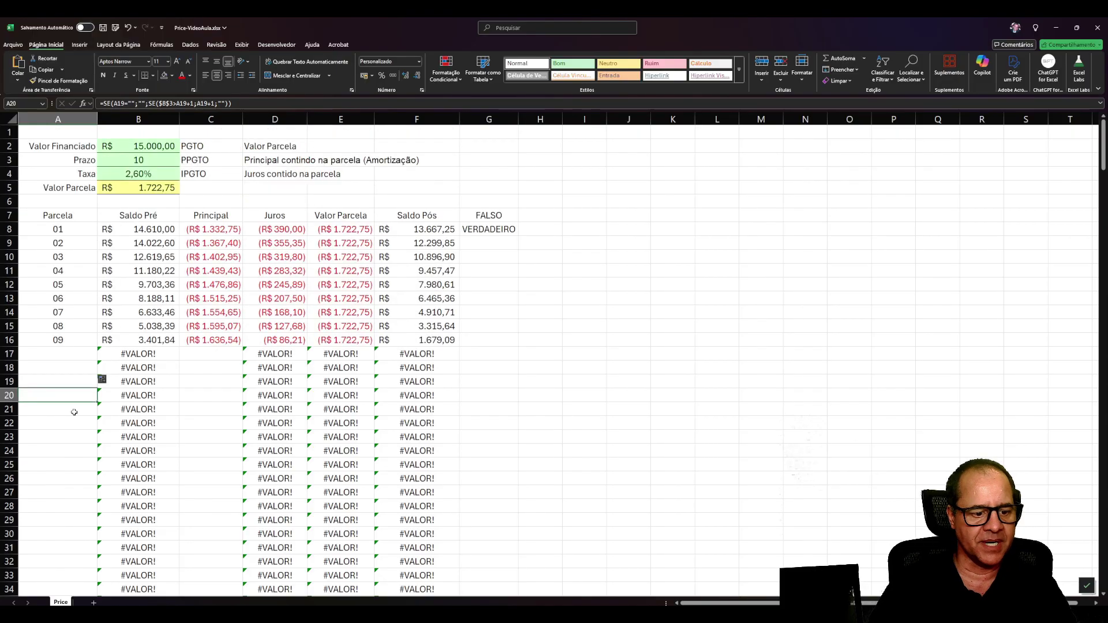
click(208, 358)
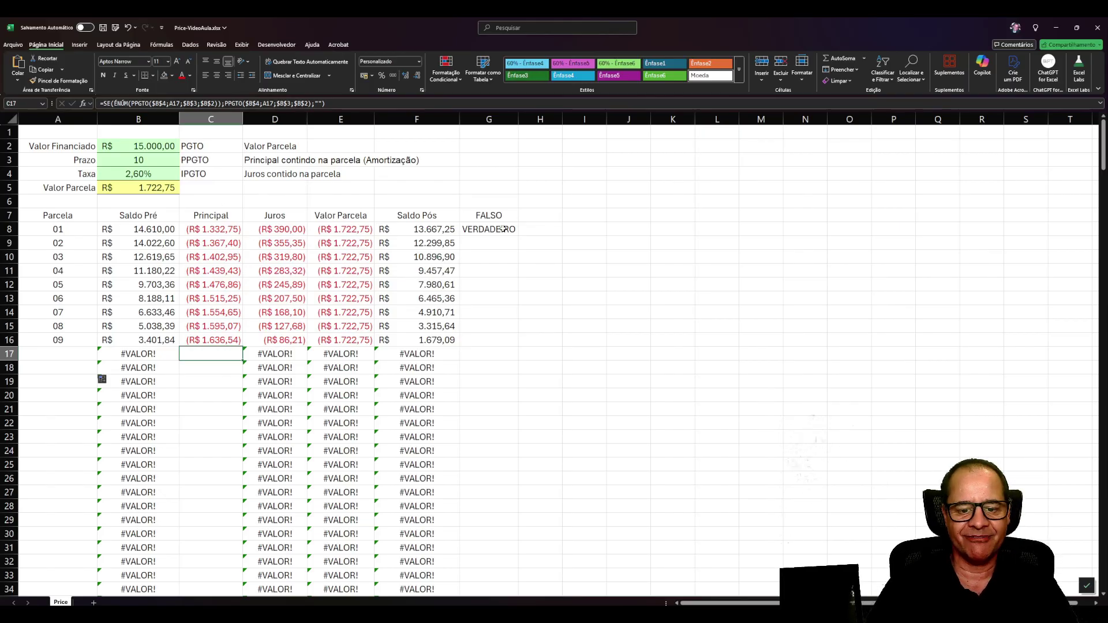
Step: Clear the FALSO and VERDADEIRO test cells in G7:G9
drag(492, 217, 495, 240)
key(Delete)
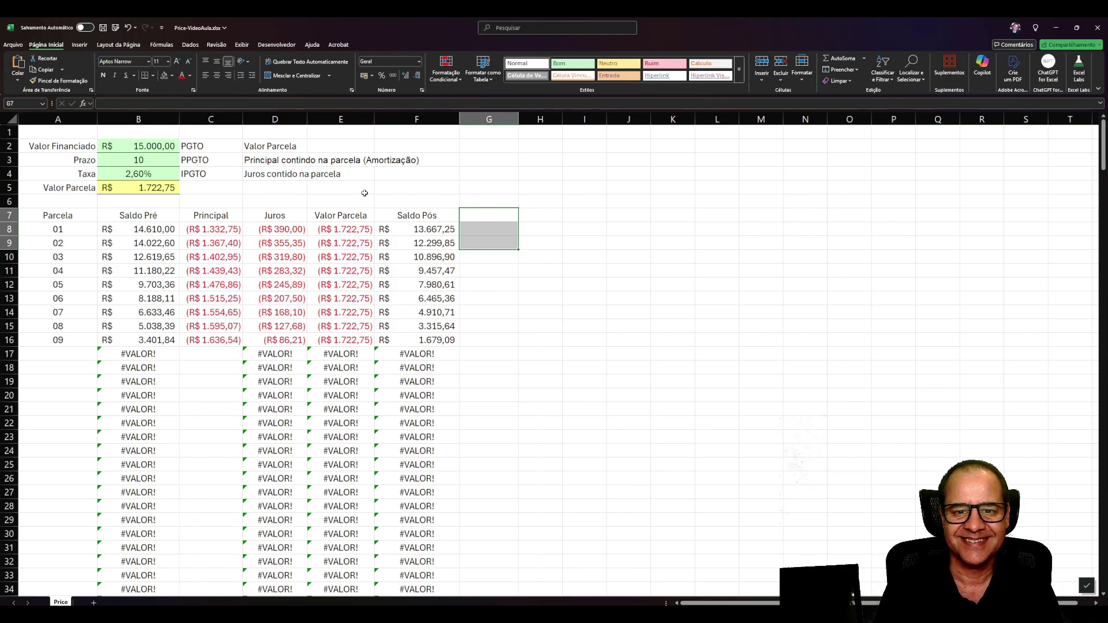
key(alt+Tab)
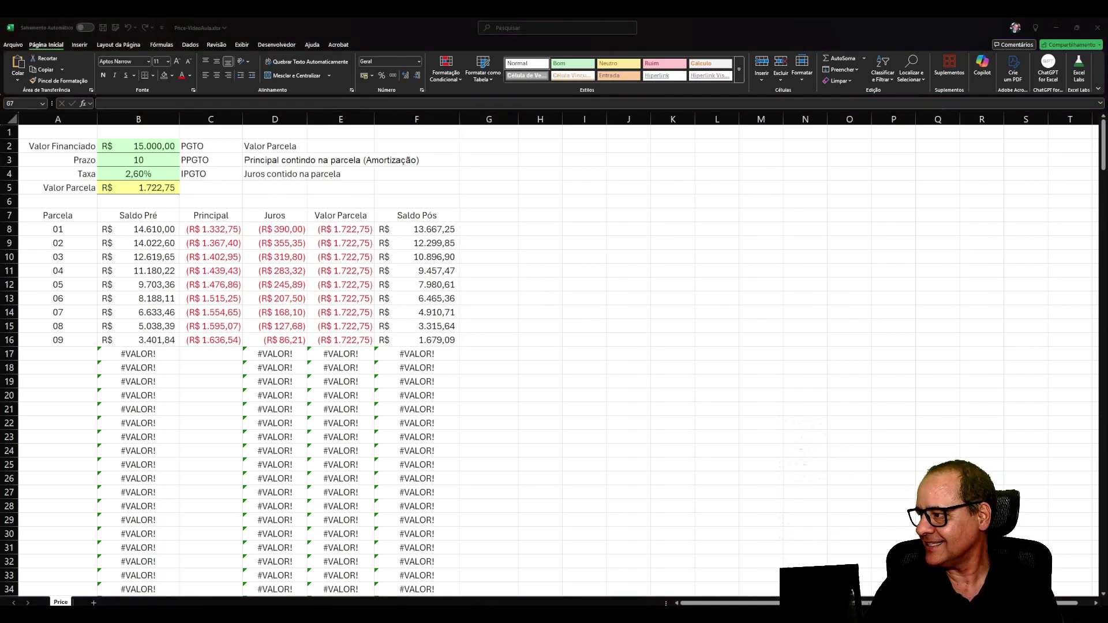